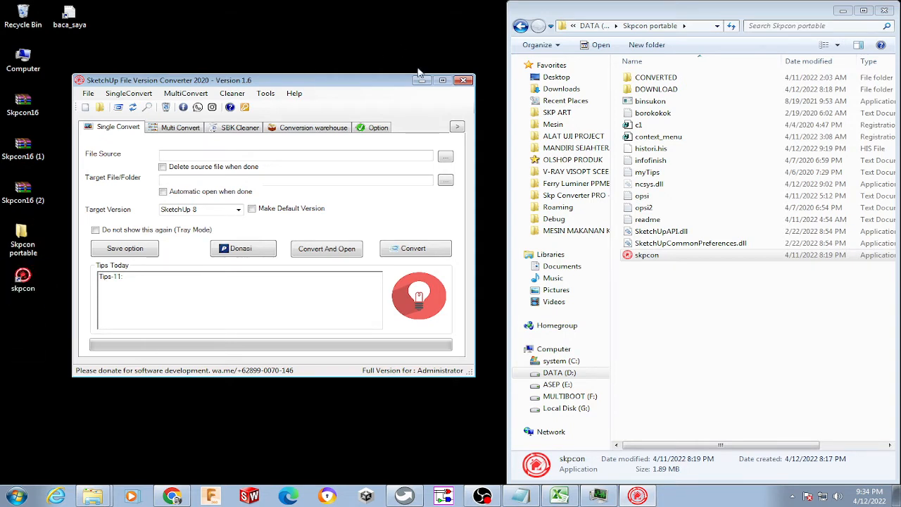
- Close the SketchUp File Version Converter and open the Skpcon portable folder on DATA (D:)
click(463, 80)
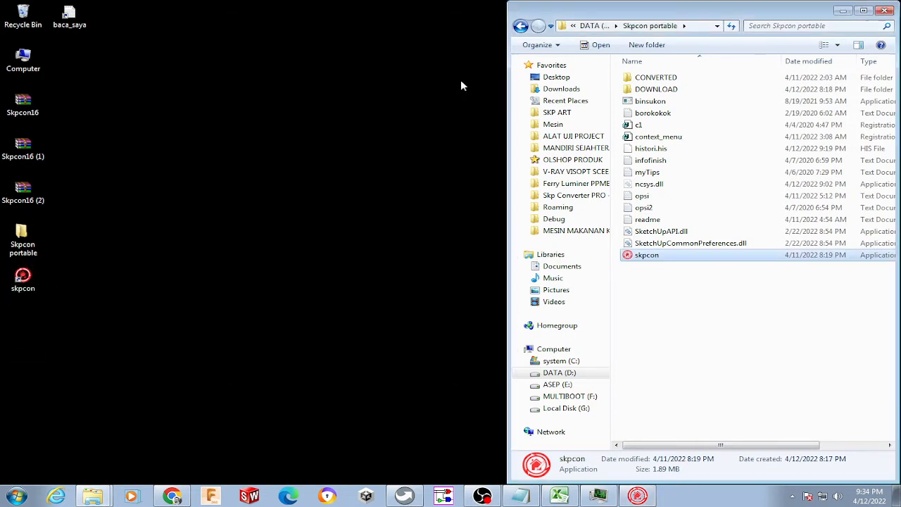
click(570, 377)
click(677, 234)
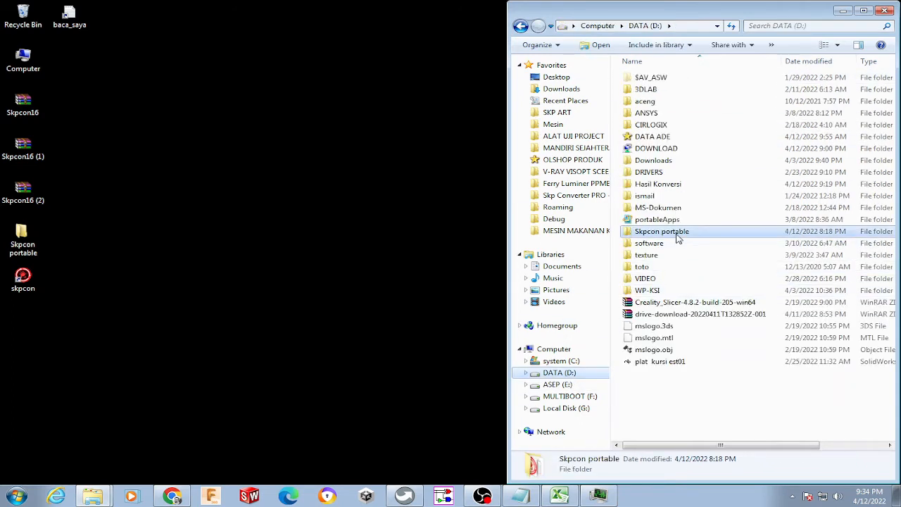
double_click(677, 237)
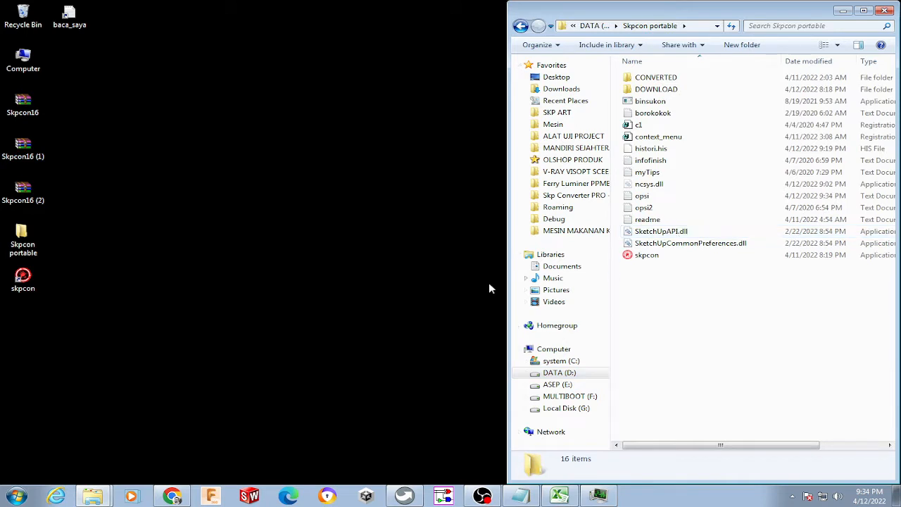
- Delete the skpcon shortcut from the desktop and check the contents of the desktop's Skpcon portable folder
click(37, 282)
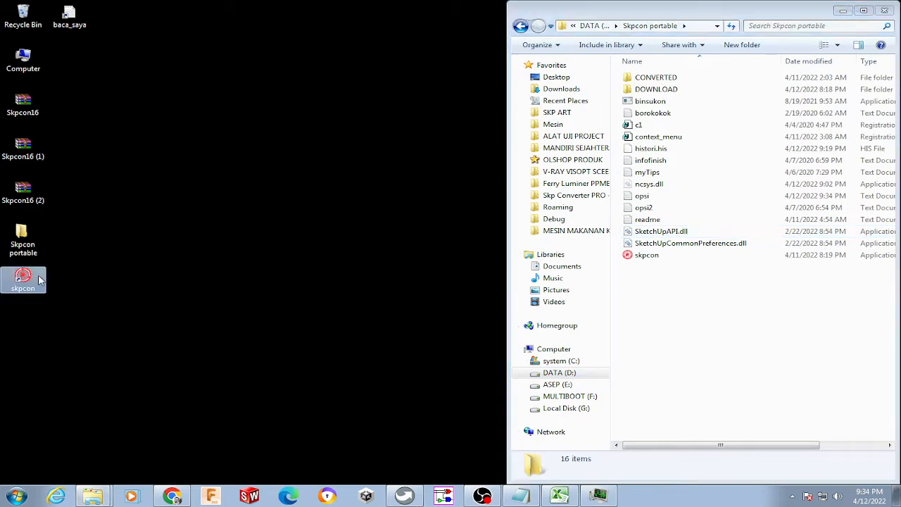
key(Delete)
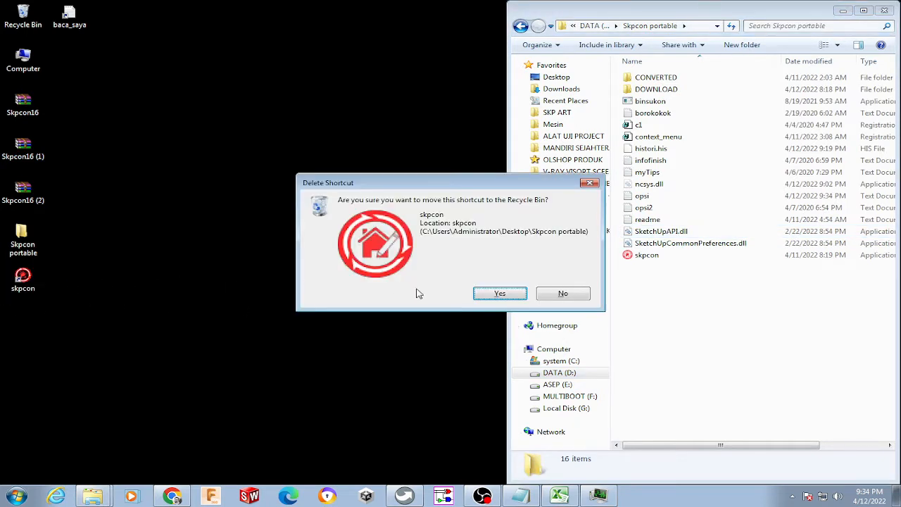
click(501, 299)
double_click(22, 239)
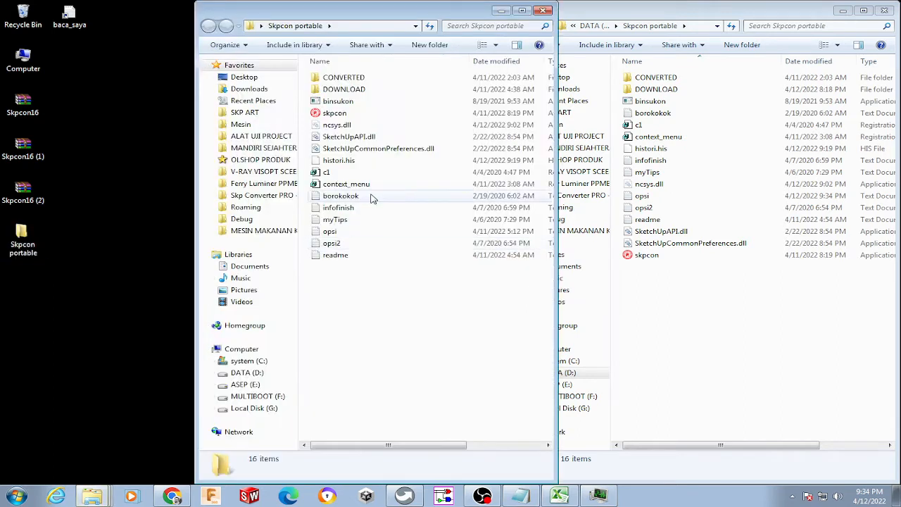
click(543, 10)
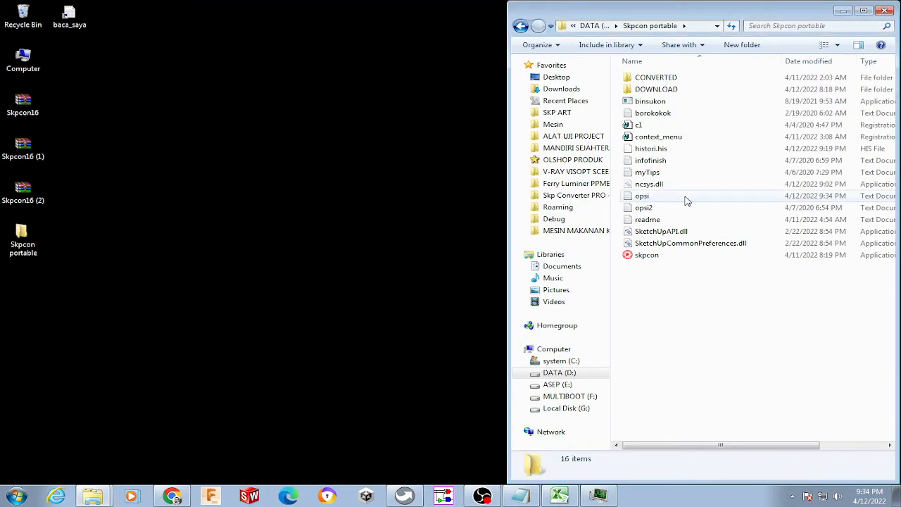
- Create a desktop shortcut to the skpcon application in the Skpcon portable folder on DATA (D:)
click(558, 374)
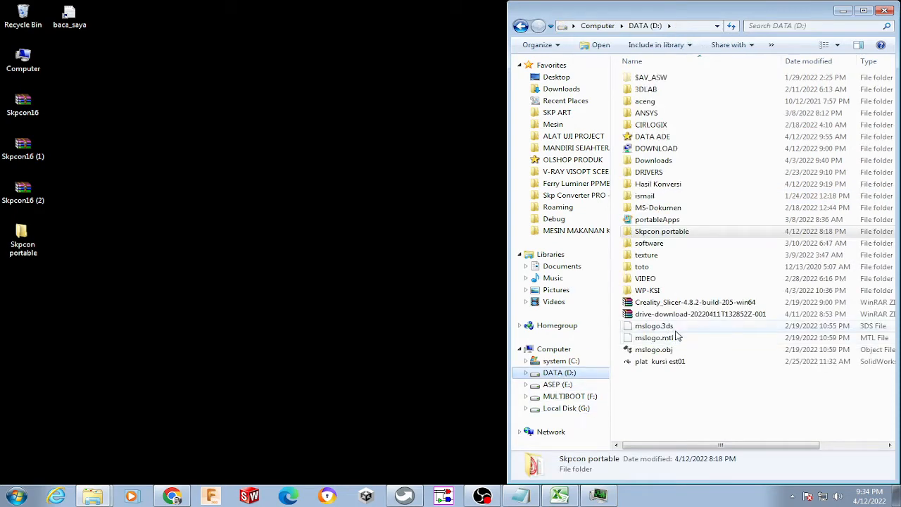
double_click(689, 234)
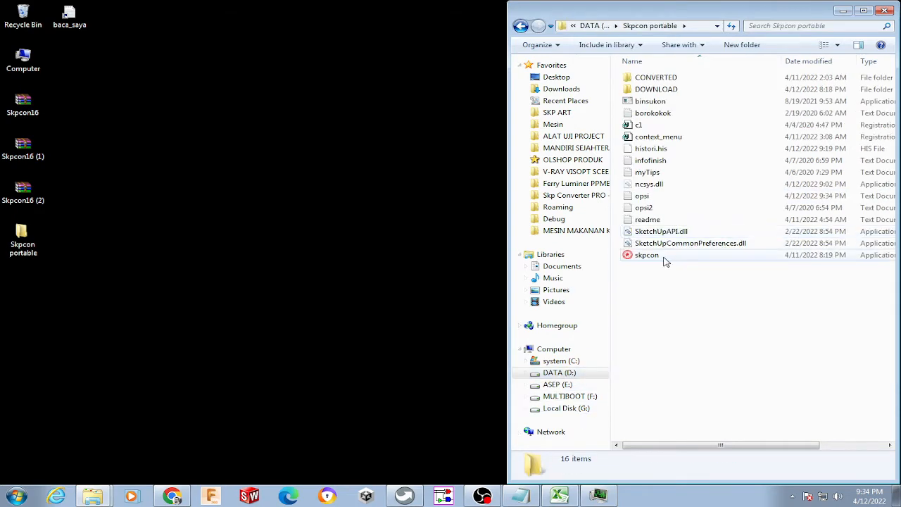
click(665, 257)
right_click(683, 256)
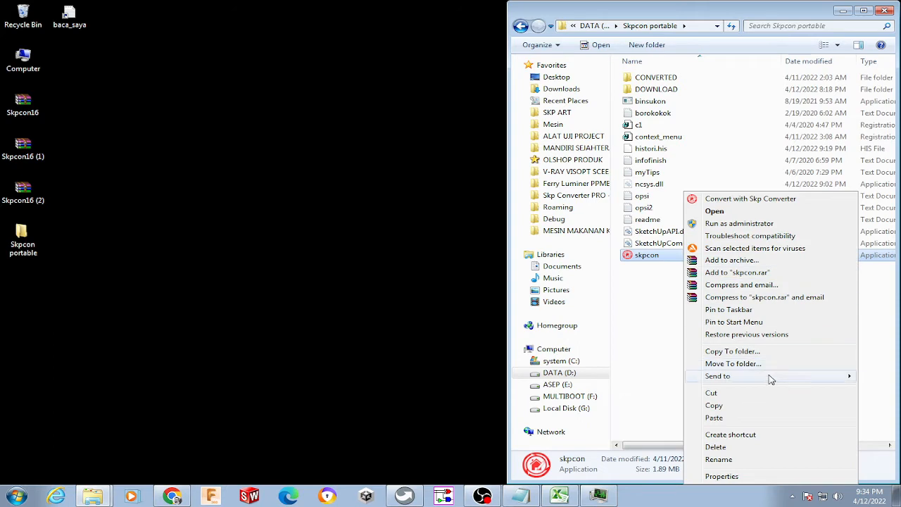
mouse_move(768, 378)
click(640, 401)
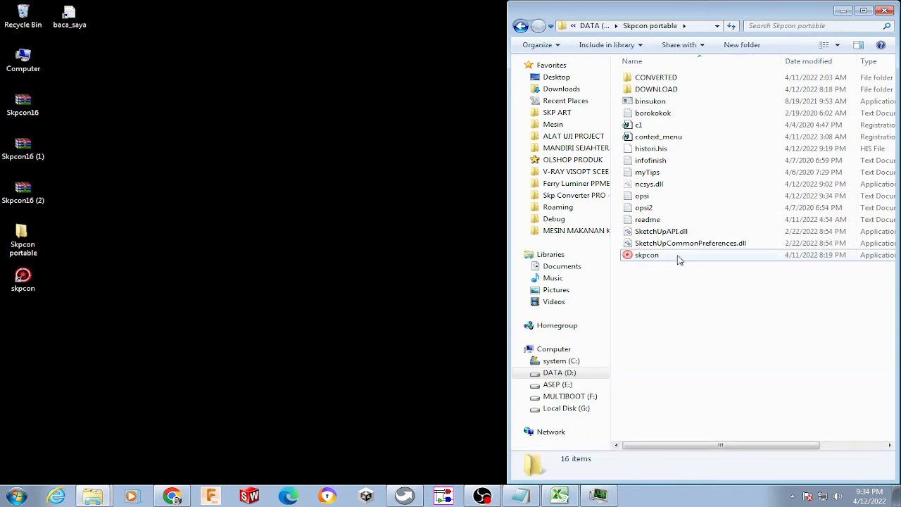
- Try to place another skpcon shortcut directly on the desktop from the Skpcon portable folder
drag(678, 256, 309, 253)
click(738, 322)
click(668, 259)
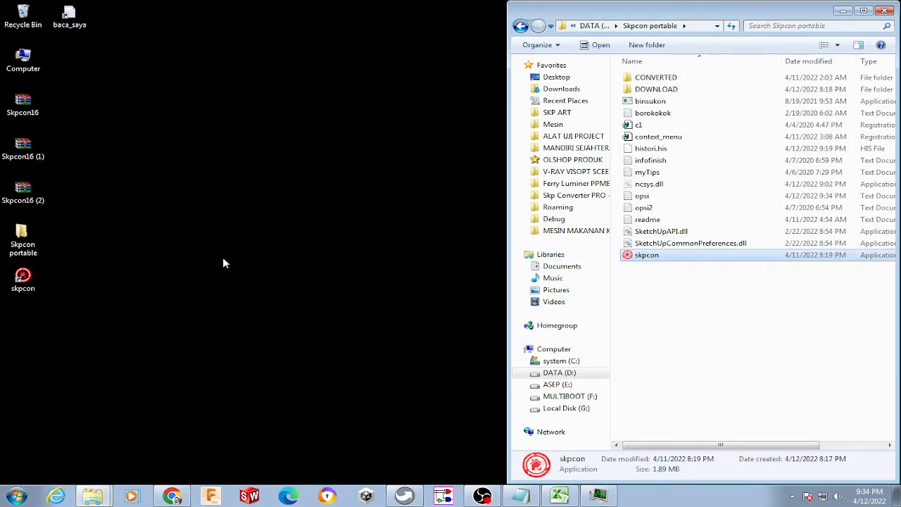
right_drag(222, 258, 222, 258)
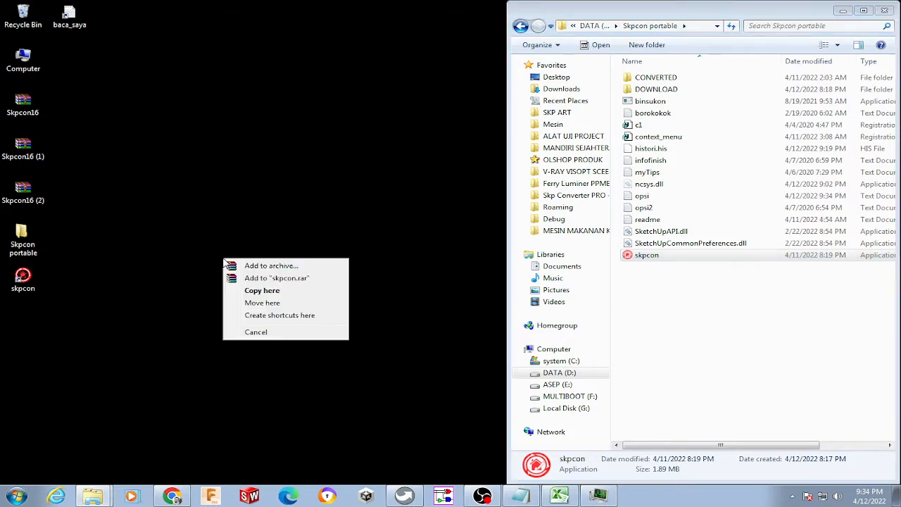
click(276, 318)
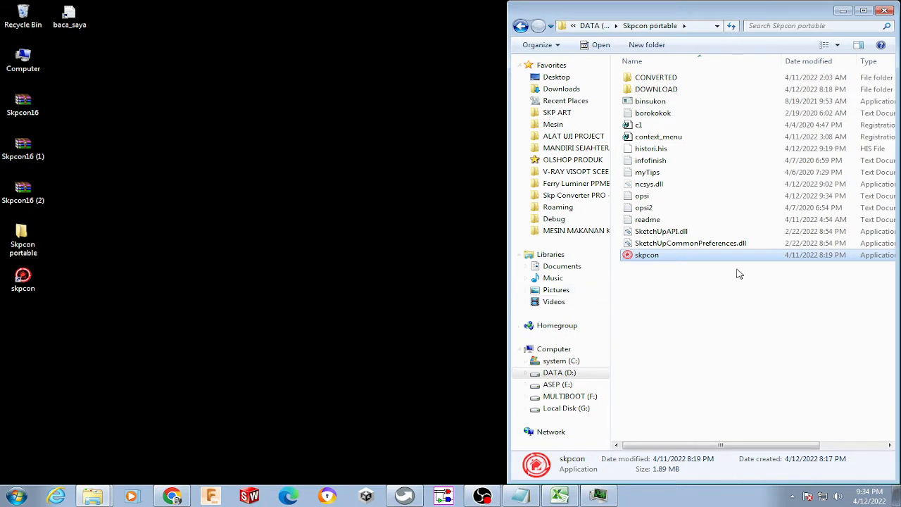
- Launch skpcon from the portable folder and move its window clear of the folder window
double_click(671, 258)
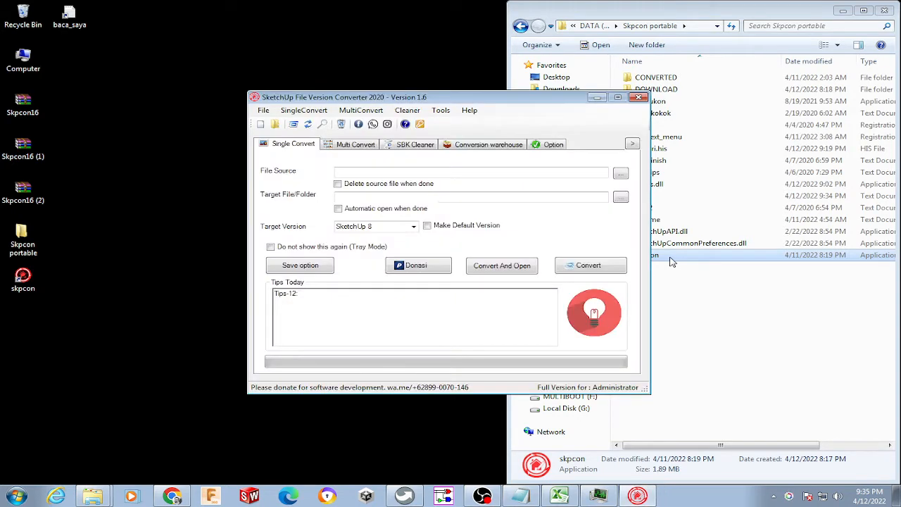
drag(486, 102, 324, 95)
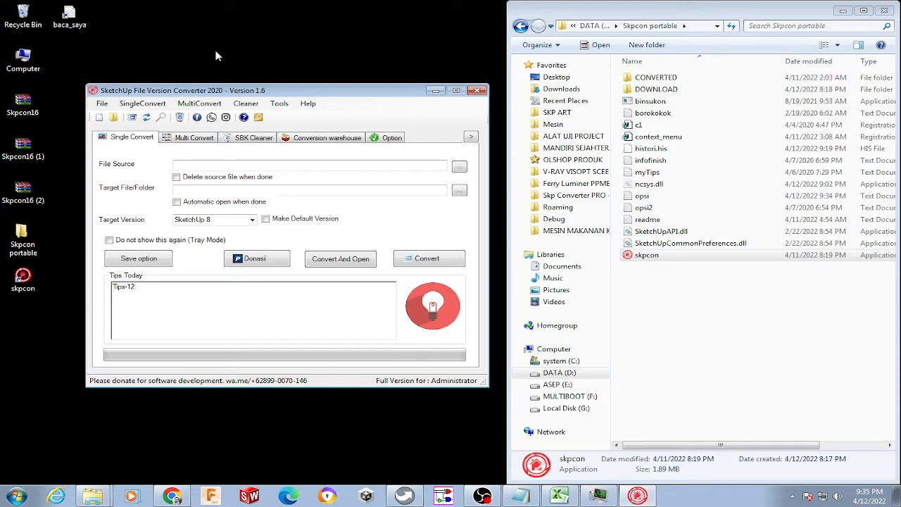
- Review the converter's Multi Convert, SBK Cleaner and Conversion warehouse pages, ending on Multi Convert
click(194, 138)
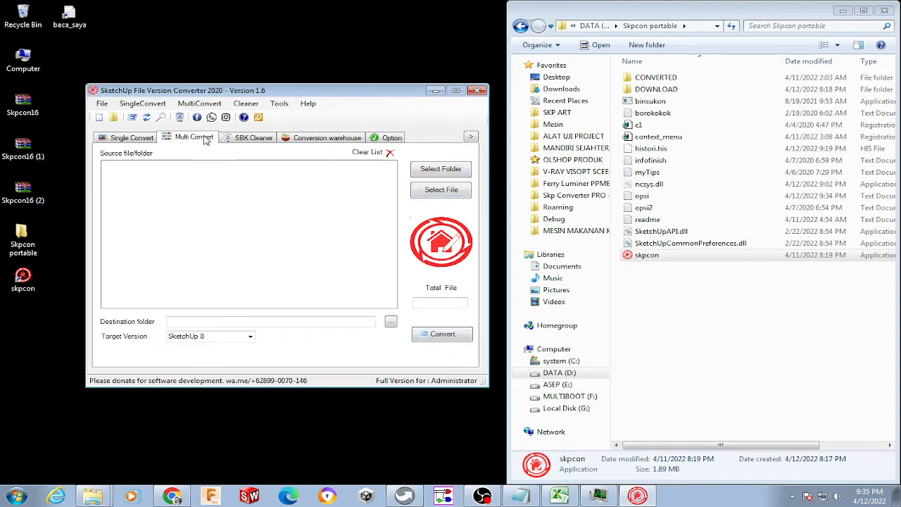
click(239, 140)
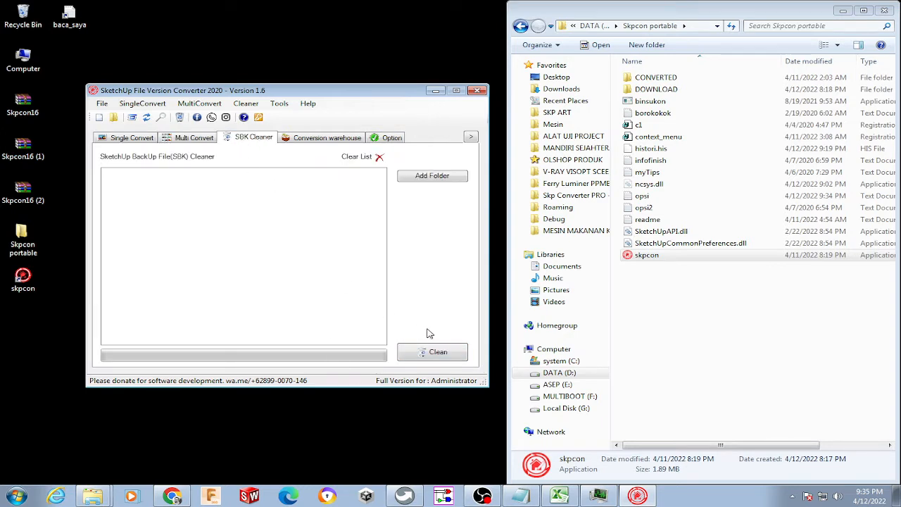
click(302, 140)
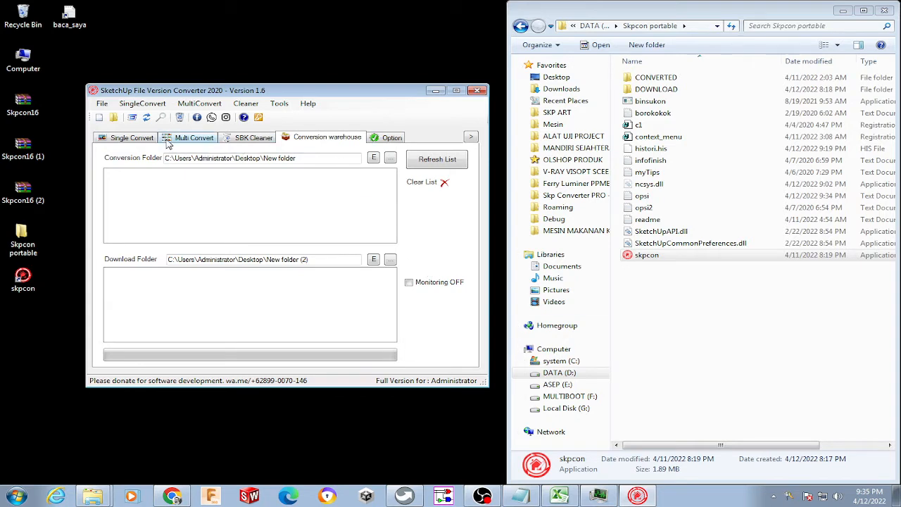
click(189, 137)
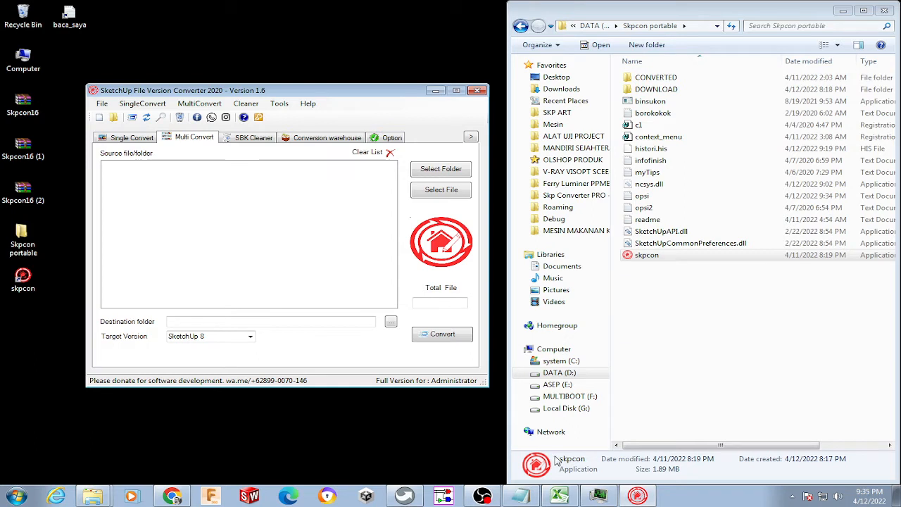
- Browse to the PROJECT folder on ASEP (E:) and check the contents of its ALAT UJI PROJECT subfolder
click(553, 384)
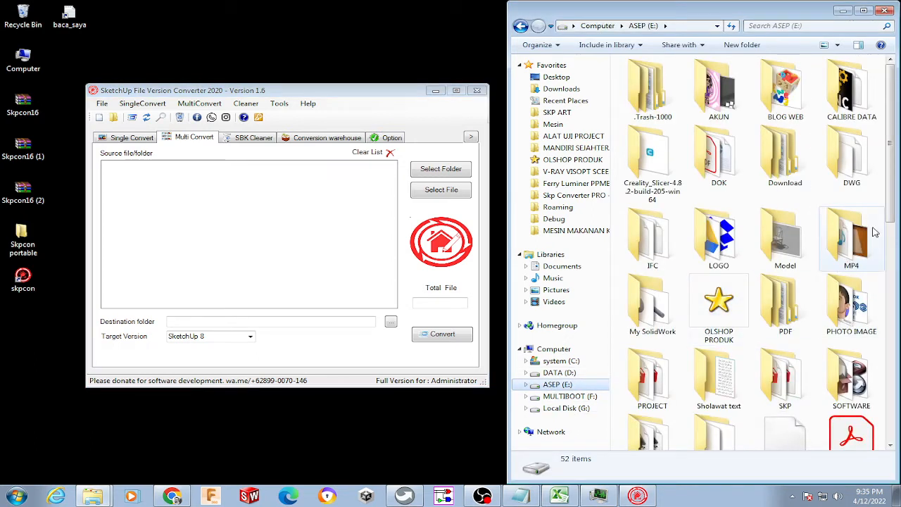
drag(892, 187, 893, 261)
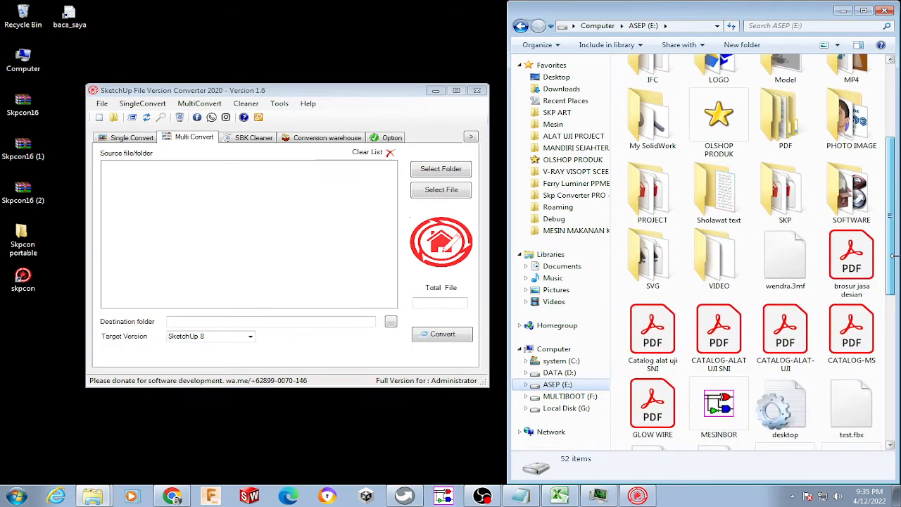
double_click(676, 198)
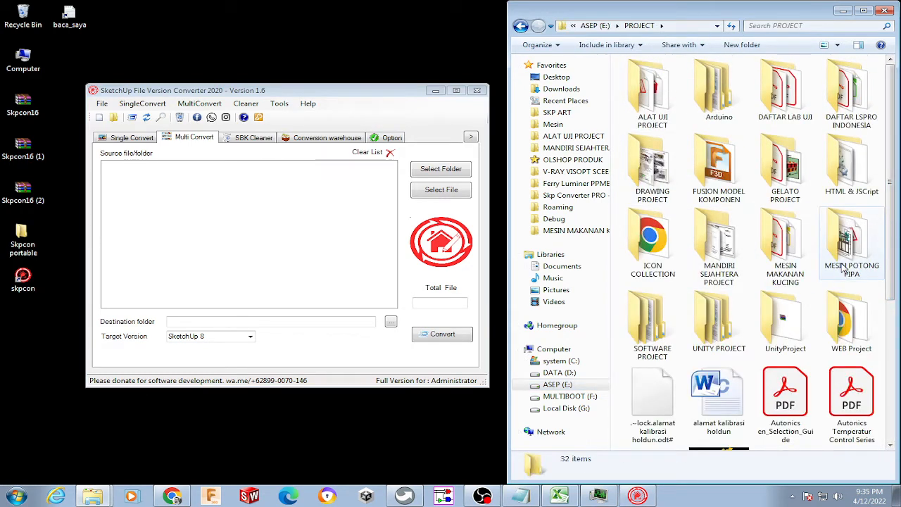
double_click(653, 95)
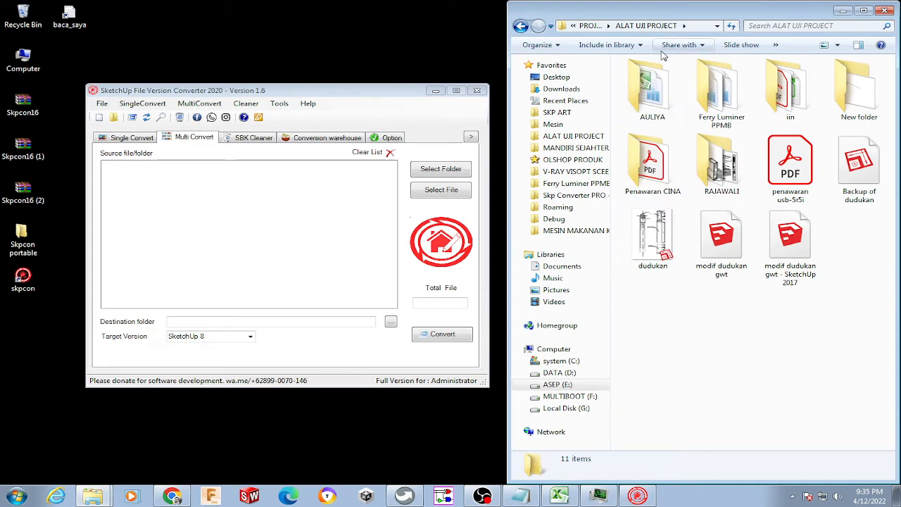
click(595, 26)
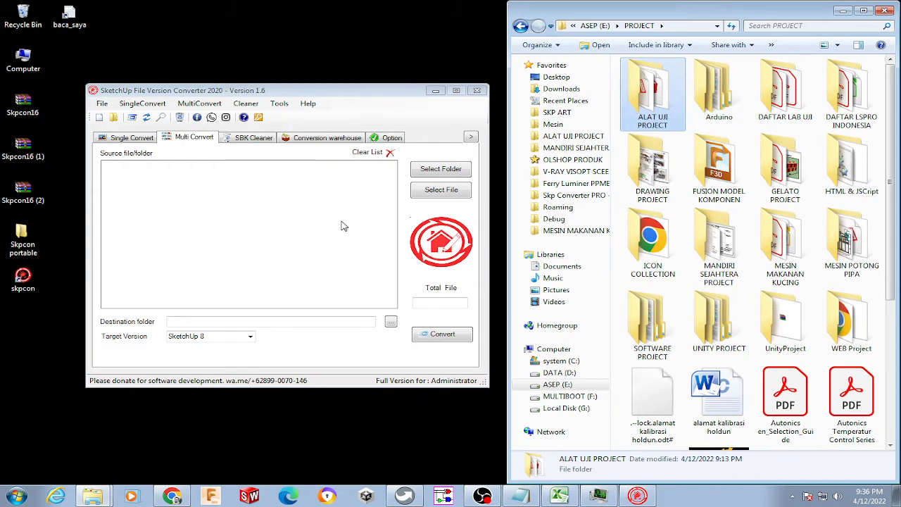
- Add the ALAT UJI PROJECT folder from the file browser to the Multi Convert source list
click(142, 140)
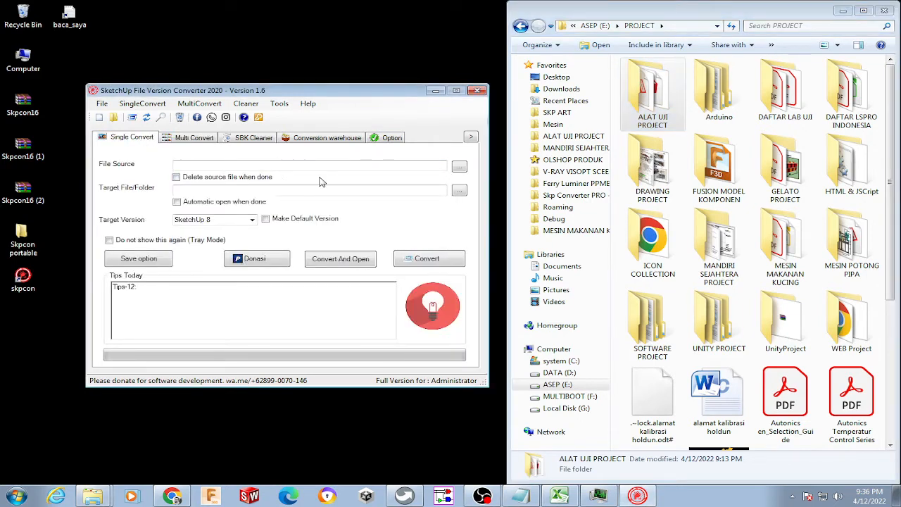
click(204, 140)
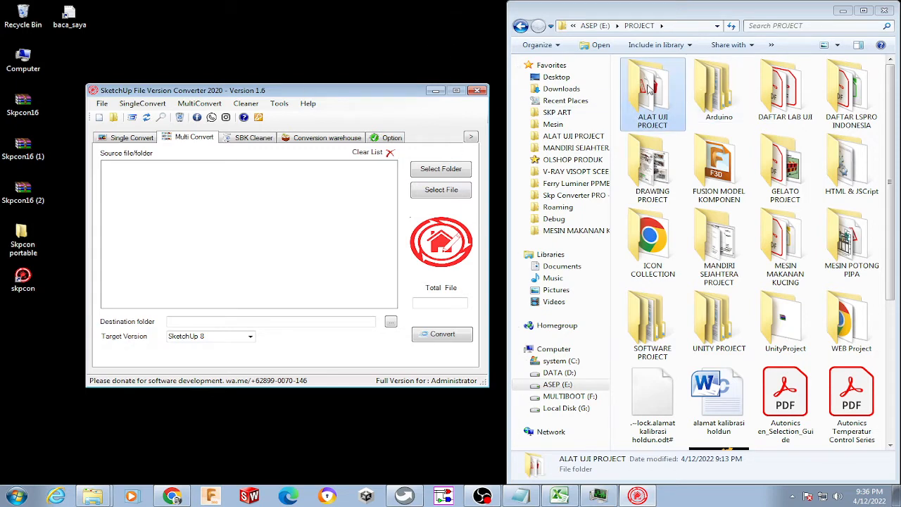
drag(660, 95, 563, 134)
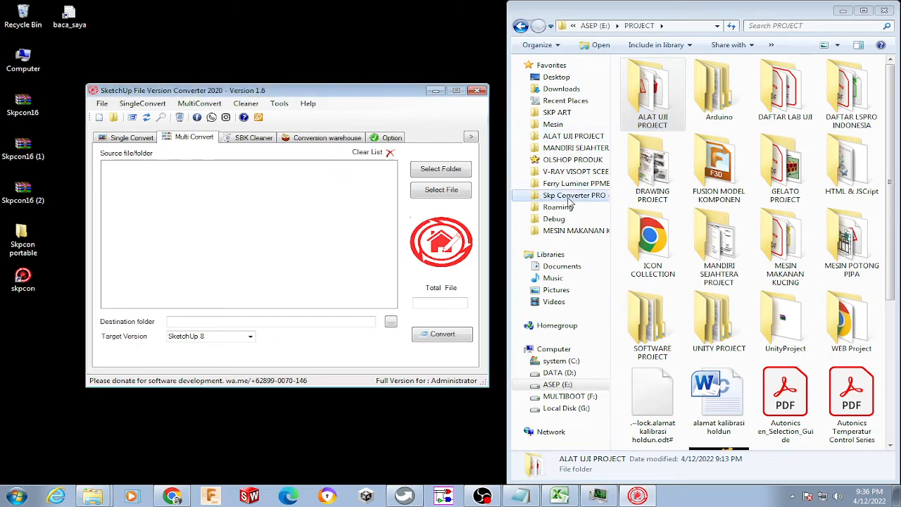
drag(569, 378, 247, 224)
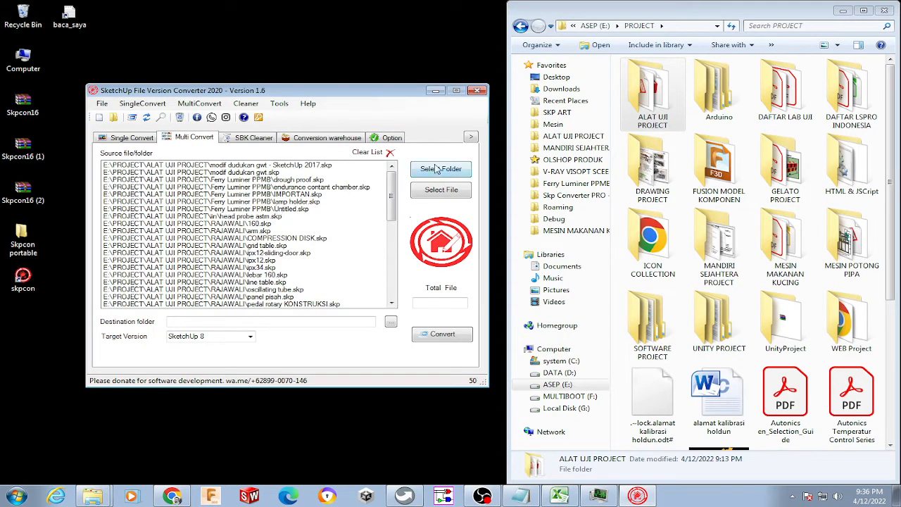
- Look through the loaded SketchUp files and clear the Multi Convert source list
mouse_move(393, 191)
mouse_down()
mouse_move(394, 278)
mouse_move(393, 196)
mouse_up()
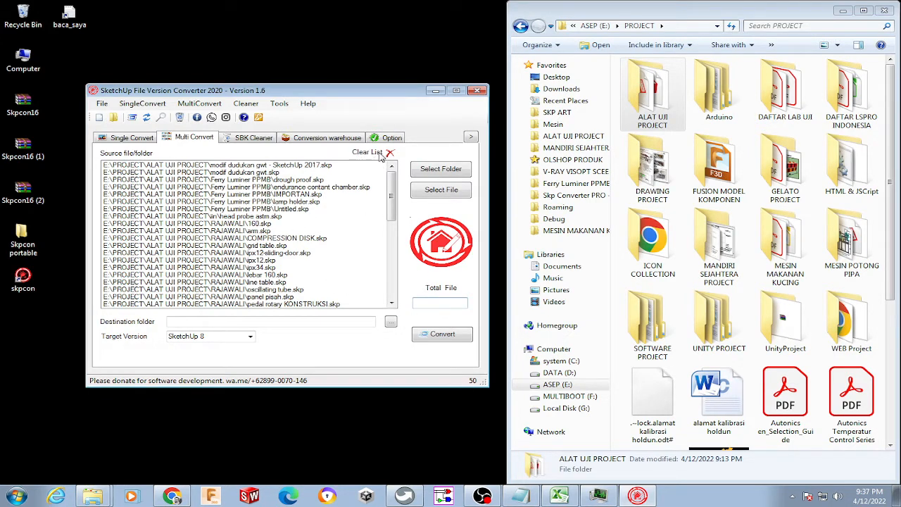
click(177, 166)
scroll(189, 239, down, 10)
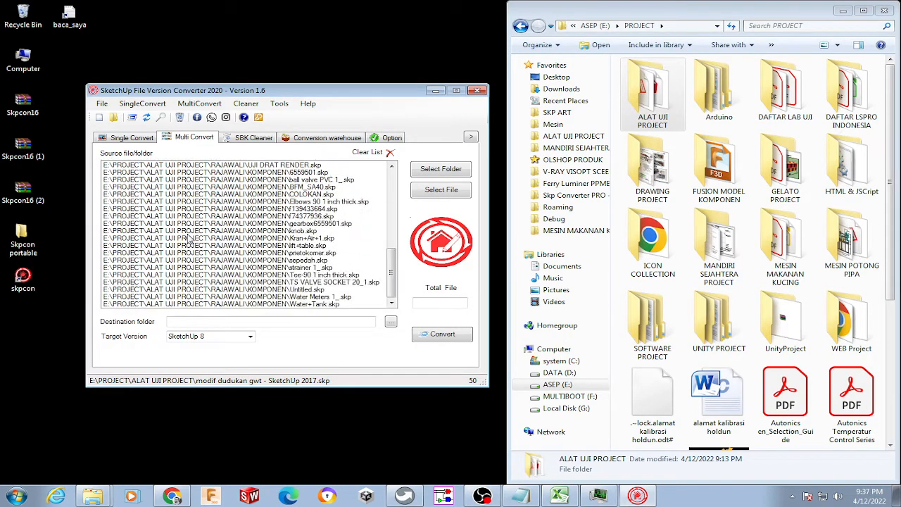
scroll(189, 239, up, 10)
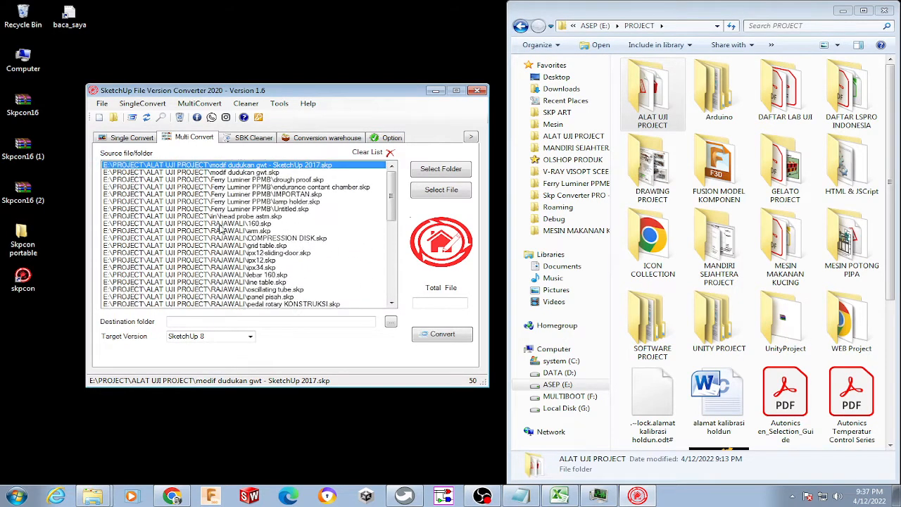
click(390, 153)
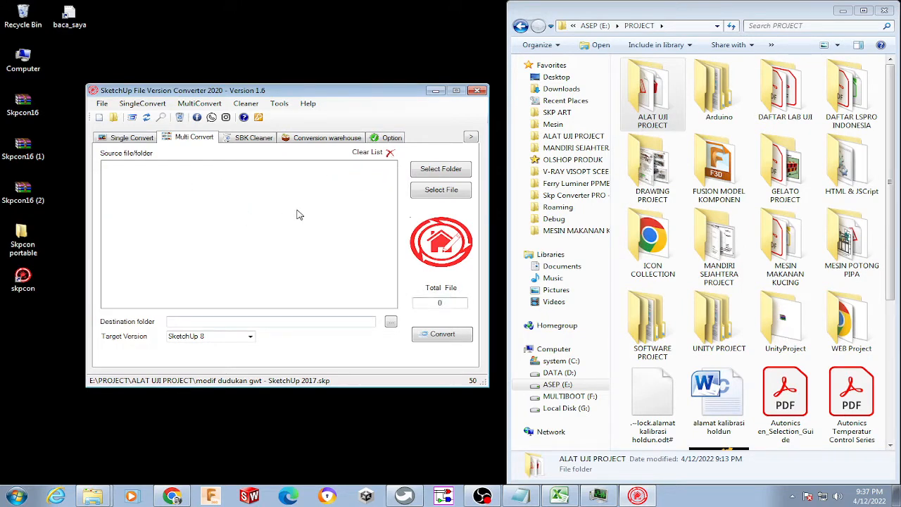
- Load the ALAT UJI PROJECT folder from PROJECT on ASEP (E:) into the Multi Convert source list using its folder selection
click(443, 171)
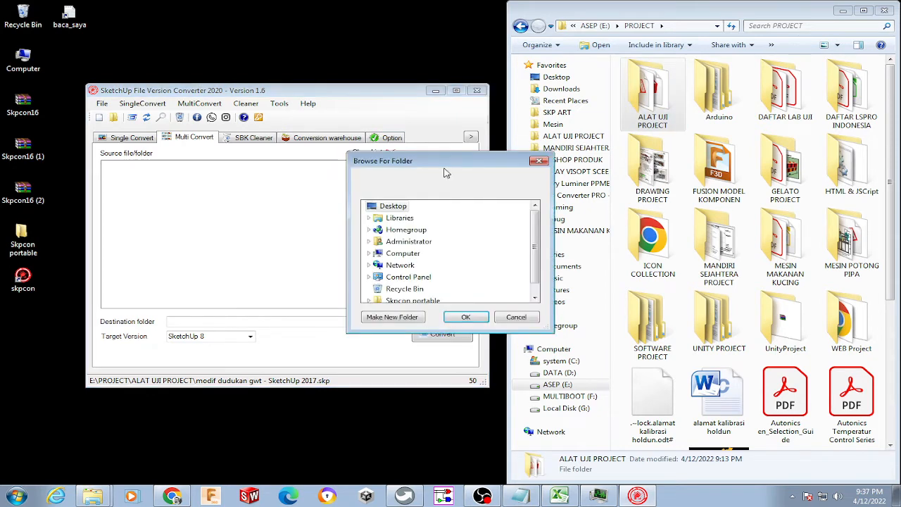
scroll(534, 277, down, 1)
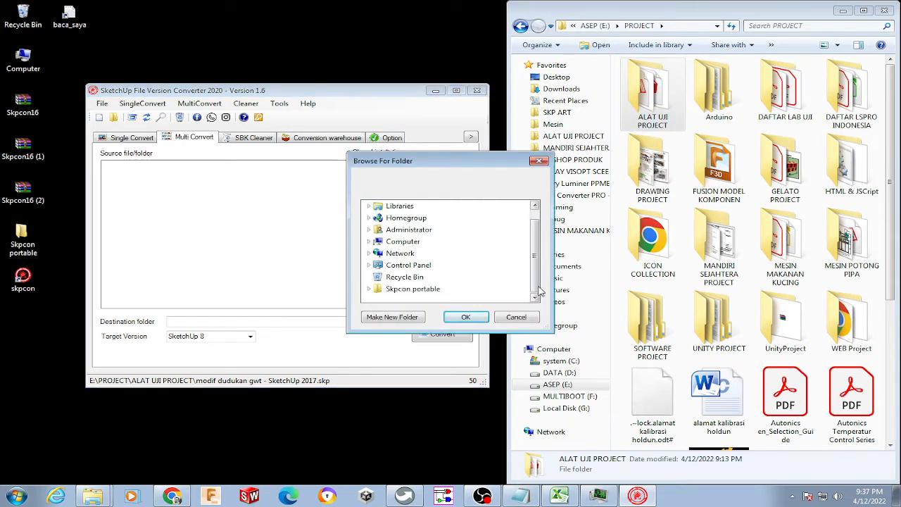
double_click(395, 247)
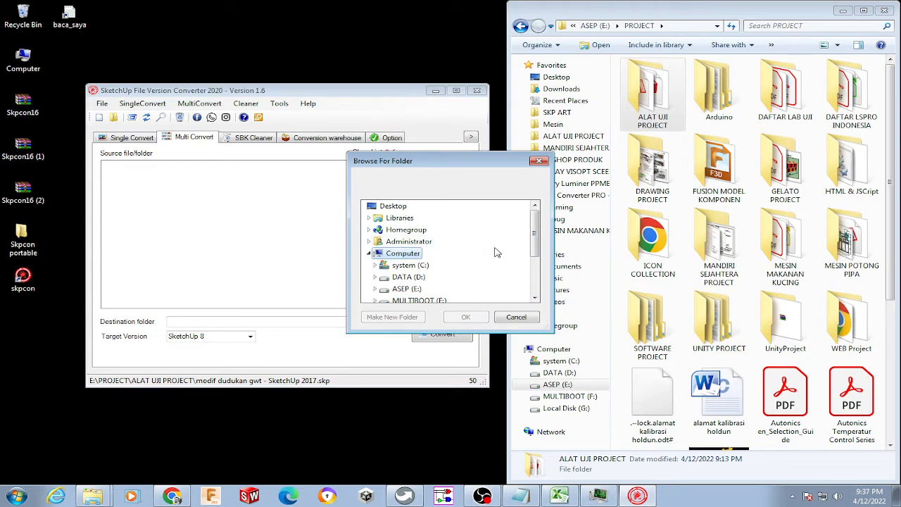
double_click(407, 290)
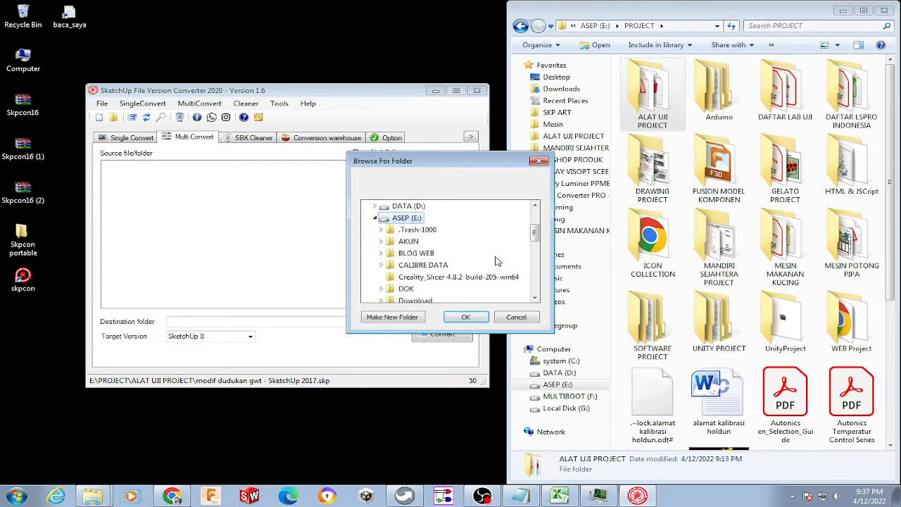
scroll(496, 262, down, 2)
scroll(496, 261, down, 1)
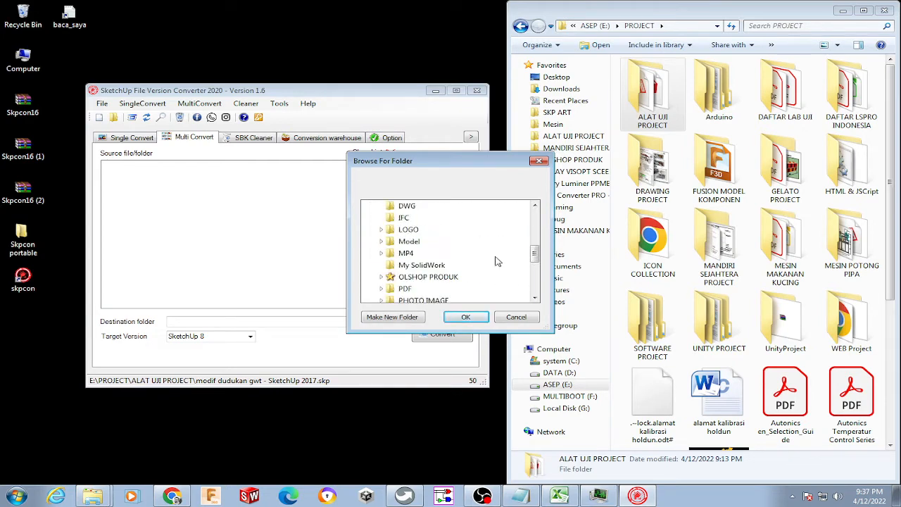
scroll(496, 259, down, 2)
click(431, 240)
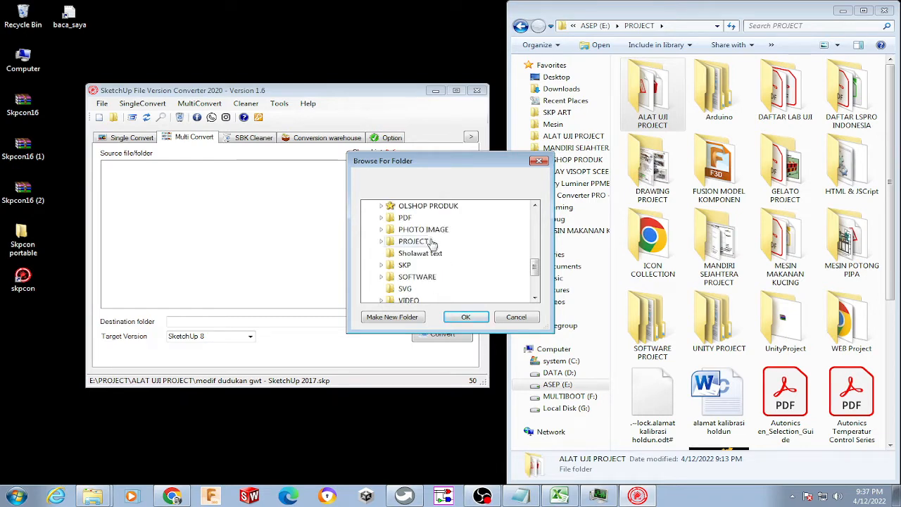
scroll(484, 245, down, 1)
click(462, 266)
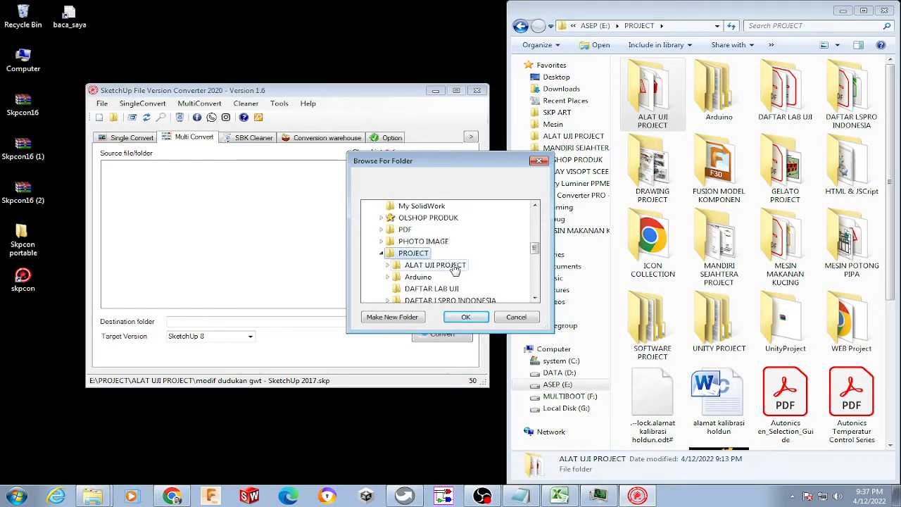
scroll(428, 231, down, 1)
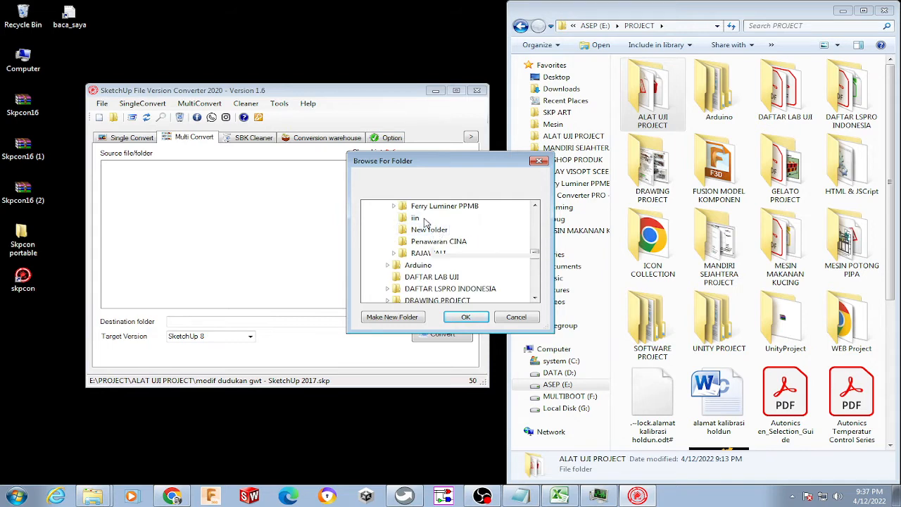
scroll(428, 232, up, 1)
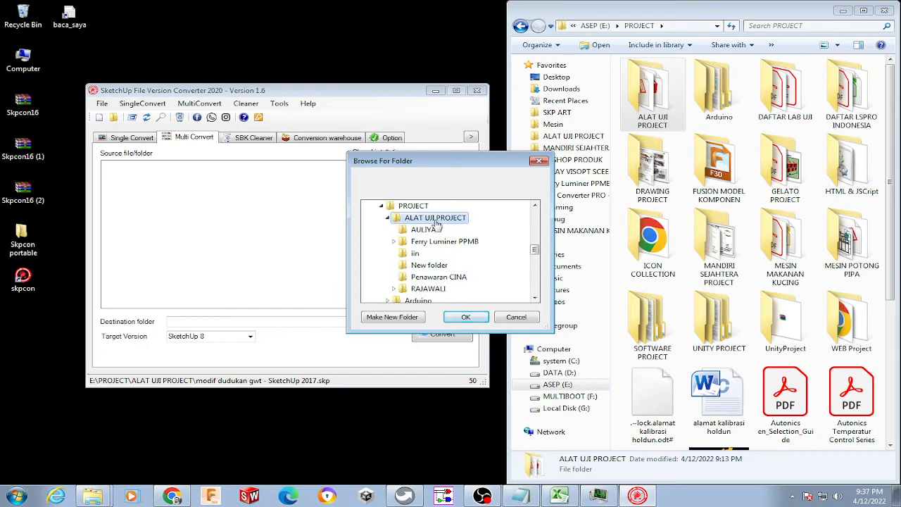
click(466, 317)
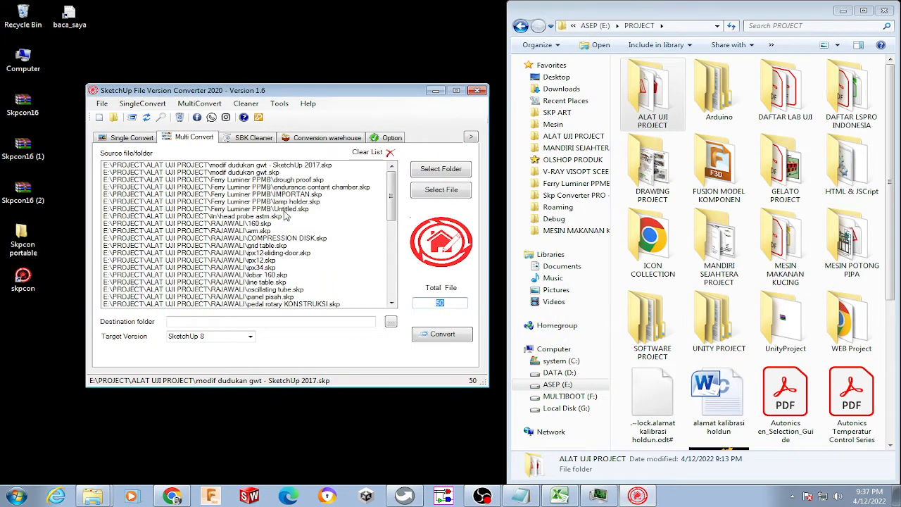
- Look through the whole list of loaded SketchUp files, including the RAJAWALI and KOMPONEN entries, and check the total file count
click(459, 302)
click(289, 168)
click(284, 195)
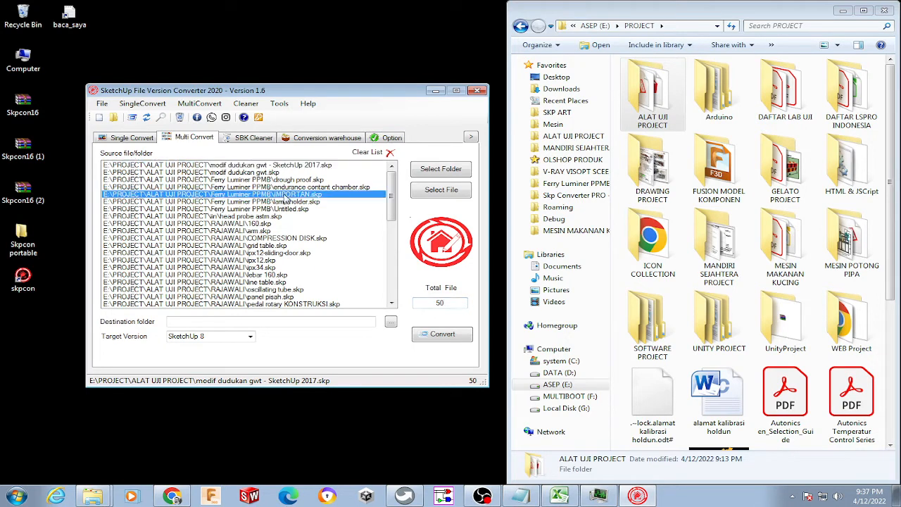
click(278, 245)
click(282, 202)
click(288, 166)
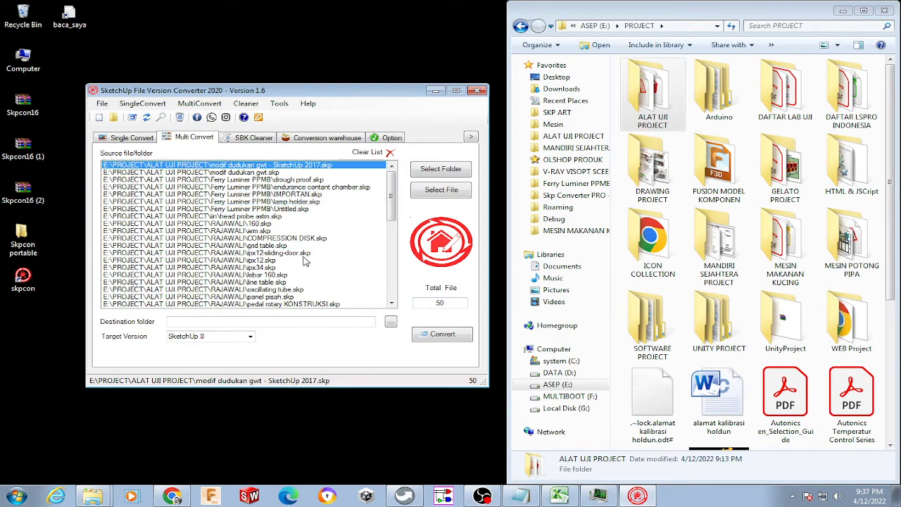
scroll(305, 261, down, 1)
click(281, 232)
scroll(278, 291, down, 2)
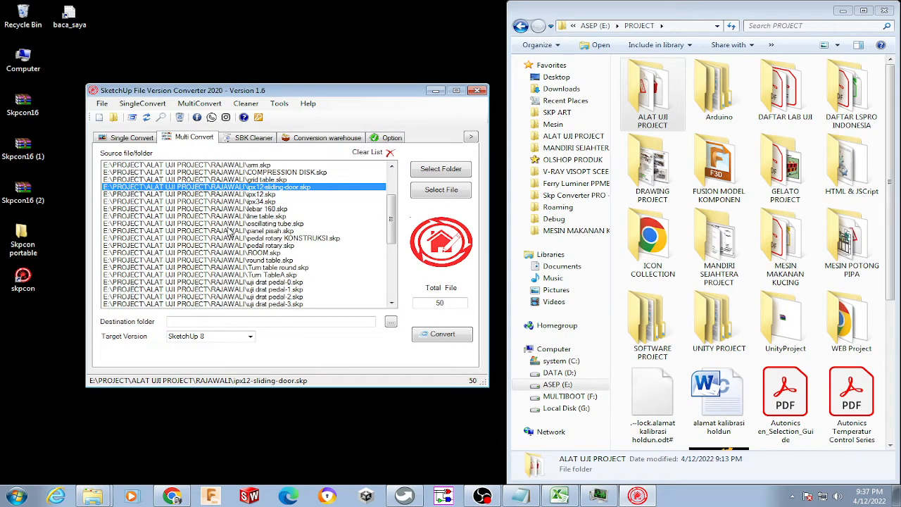
scroll(231, 233, down, 6)
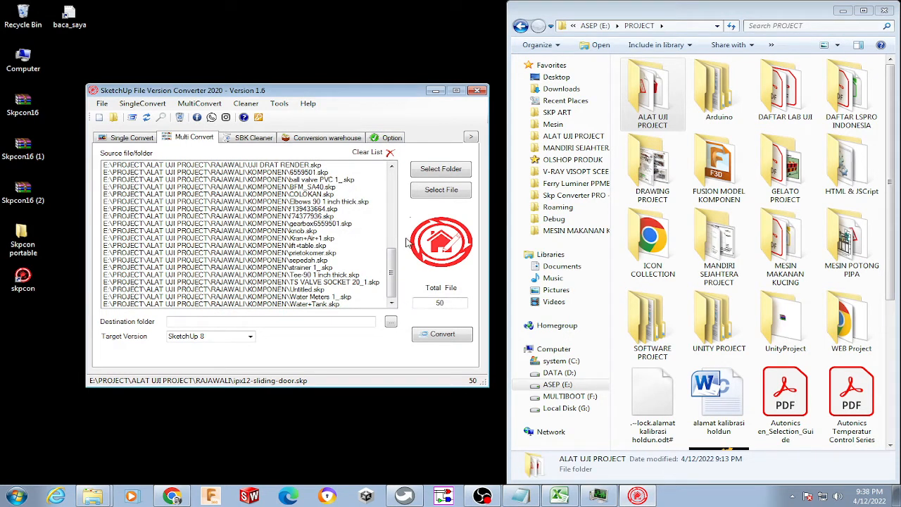
scroll(392, 274, up, 10)
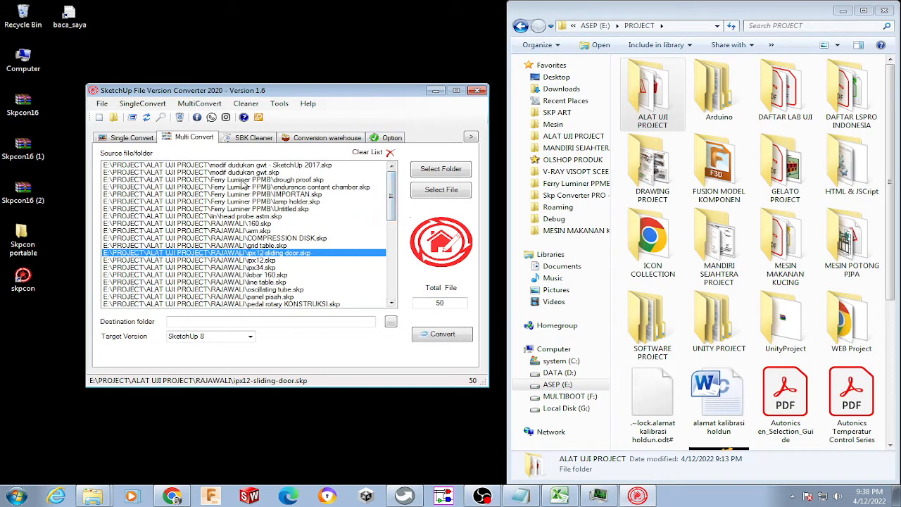
click(202, 165)
scroll(252, 290, down, 4)
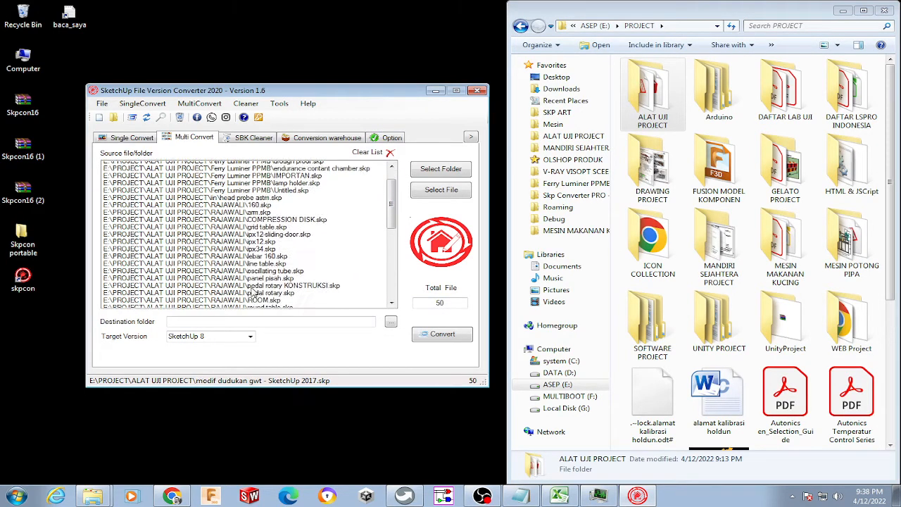
scroll(252, 291, down, 3)
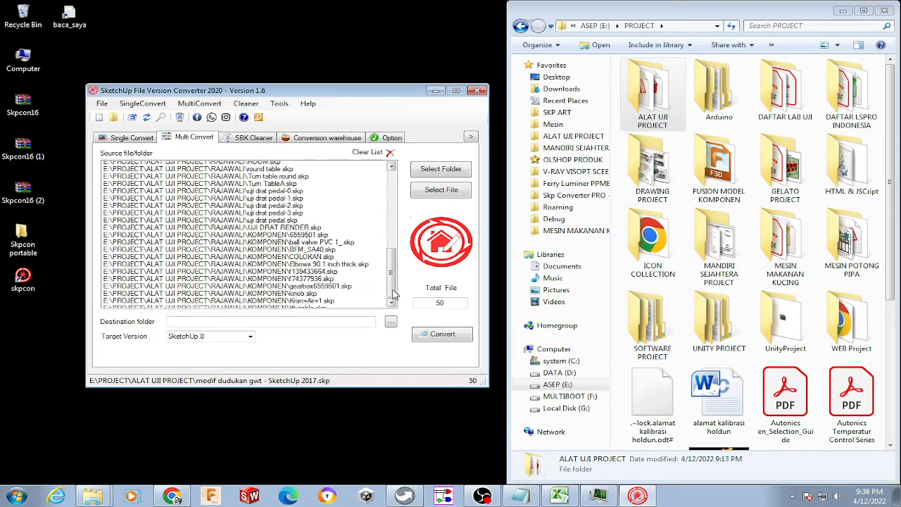
scroll(391, 301, down, 4)
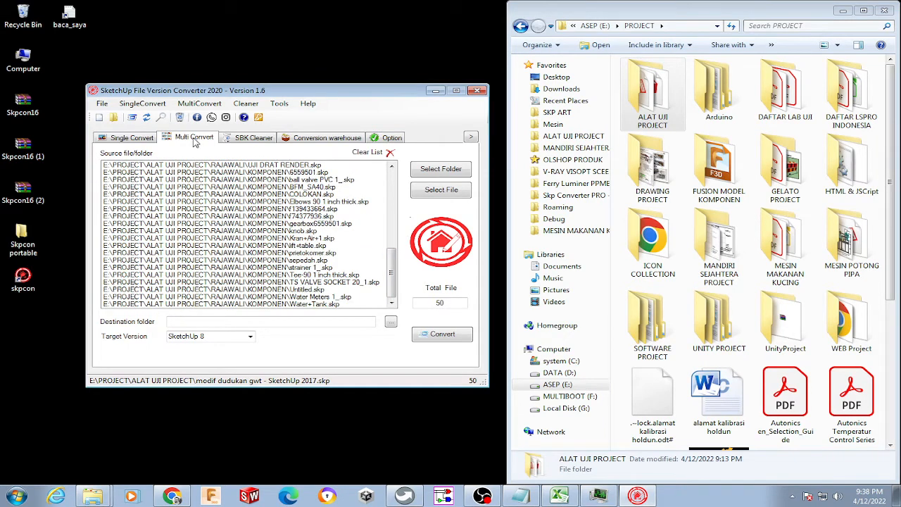
mouse_move(393, 275)
mouse_down()
mouse_move(408, 195)
mouse_move(392, 233)
mouse_move(394, 262)
mouse_up()
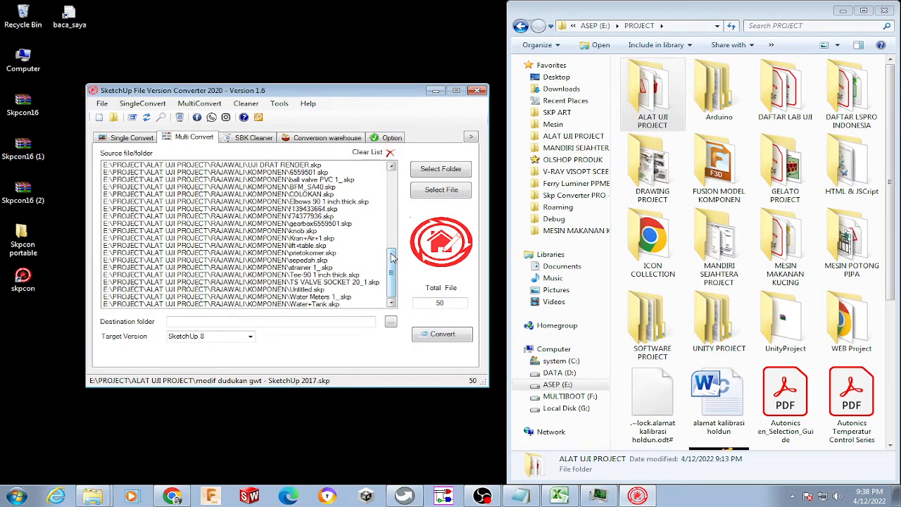
mouse_move(393, 255)
mouse_down()
mouse_move(404, 183)
mouse_move(392, 264)
mouse_up()
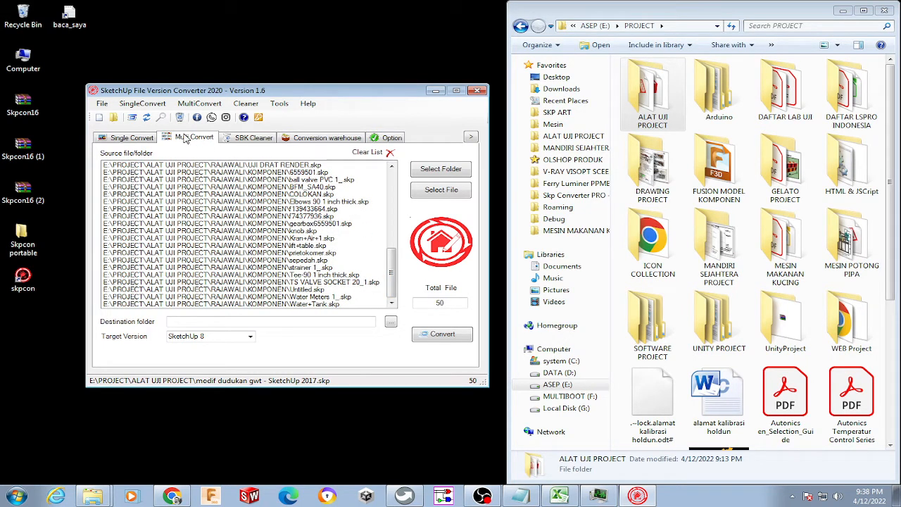
double_click(438, 303)
click(229, 322)
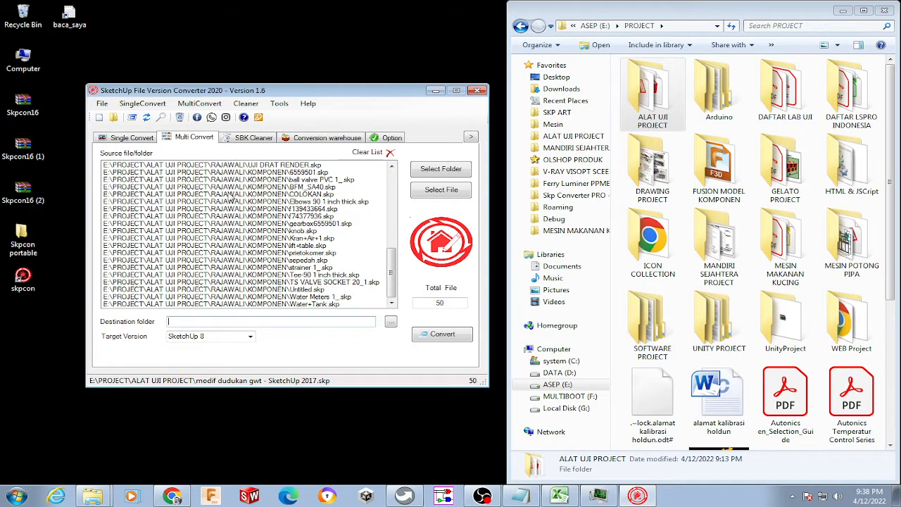
mouse_move(394, 268)
mouse_down()
mouse_move(395, 189)
mouse_move(394, 261)
mouse_up()
- Browse for the destination folder and choose Hasil Konversi on DATA (D:)
click(391, 323)
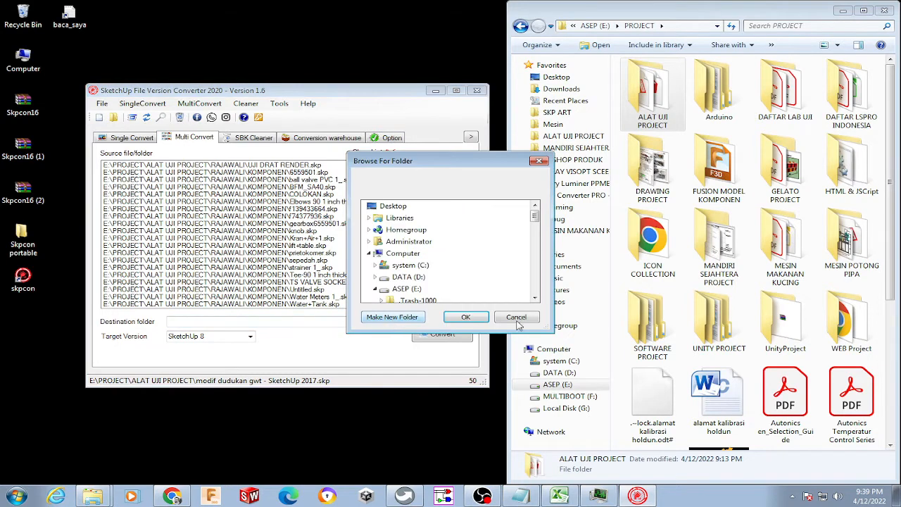
click(412, 278)
click(535, 298)
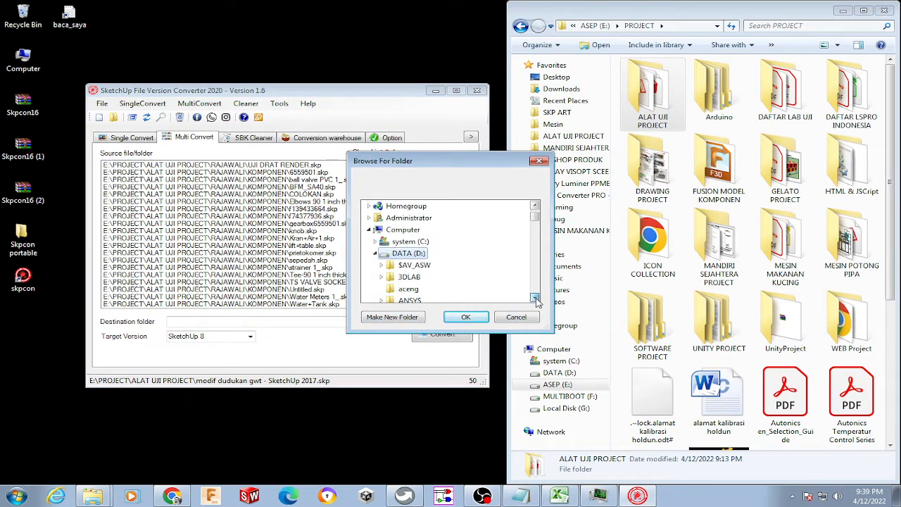
click(537, 300)
click(537, 300)
click(537, 299)
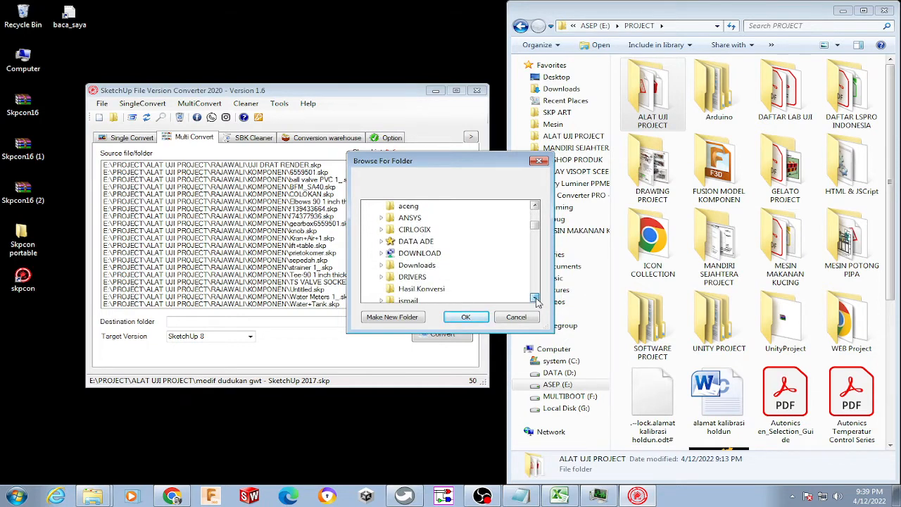
click(537, 300)
click(407, 279)
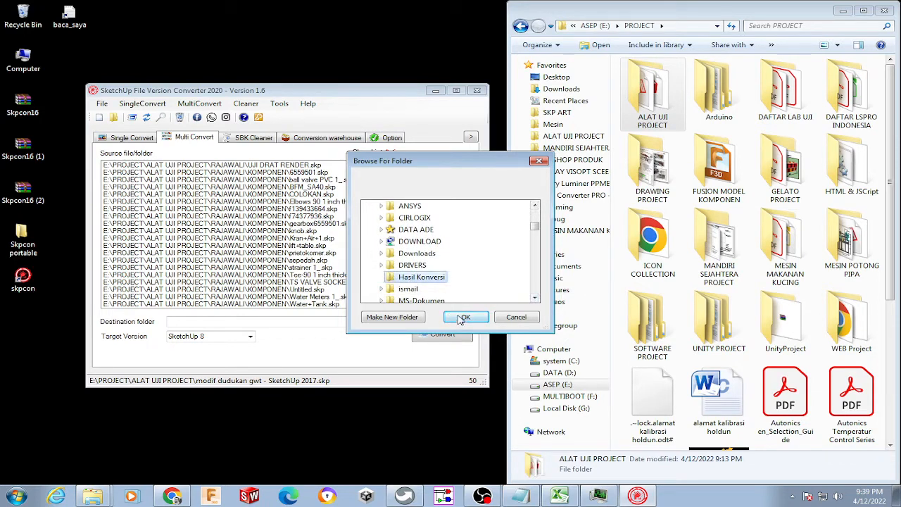
click(465, 317)
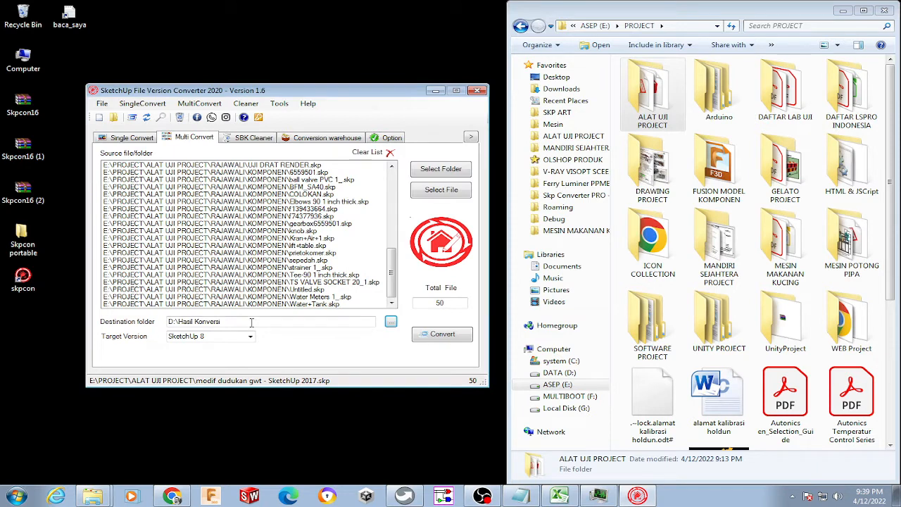
- Clear the destination folder path and refill it with the Hasil Konversi folder taken from DATA (D:) in the file browser
drag(251, 324, 112, 315)
key(Delete)
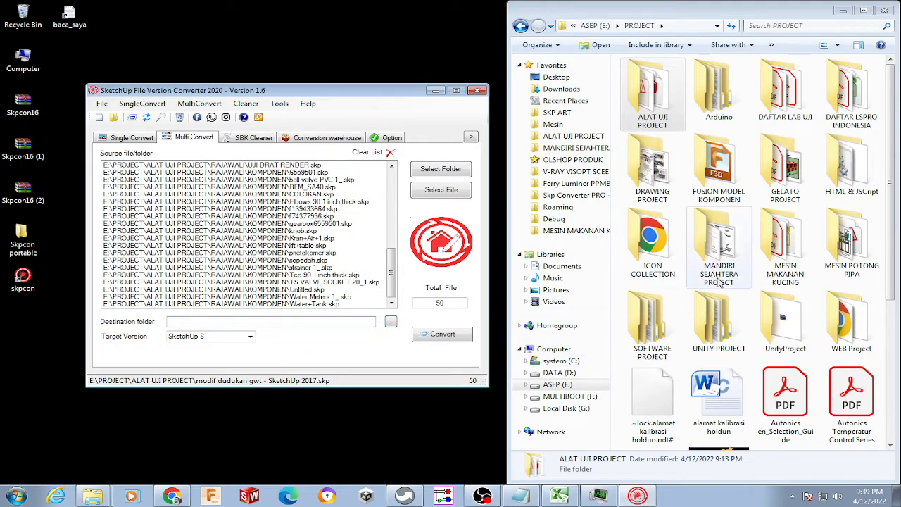
click(567, 373)
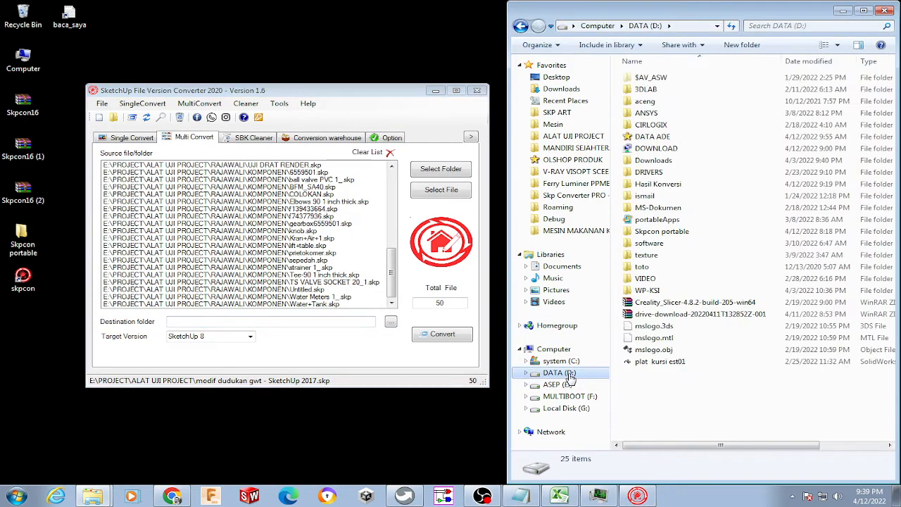
click(708, 185)
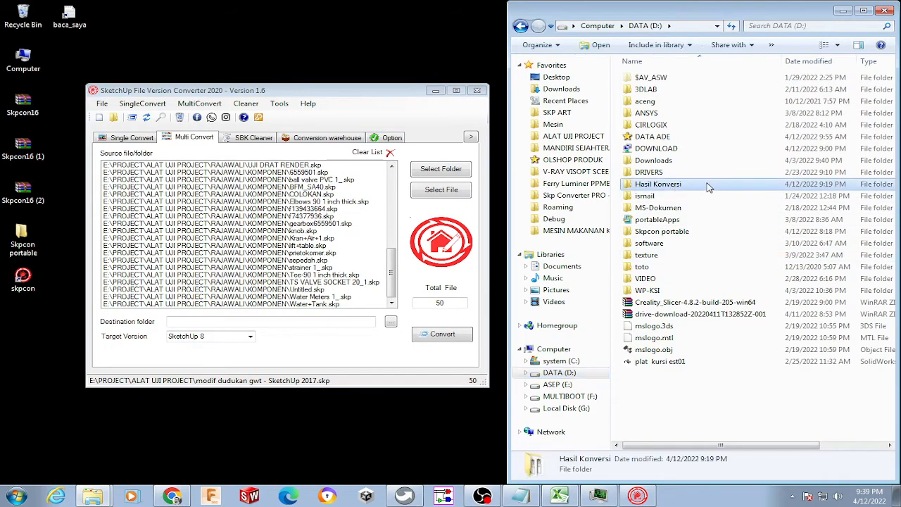
drag(708, 185, 213, 321)
mouse_move(393, 278)
mouse_down()
mouse_move(402, 204)
mouse_move(400, 288)
mouse_up()
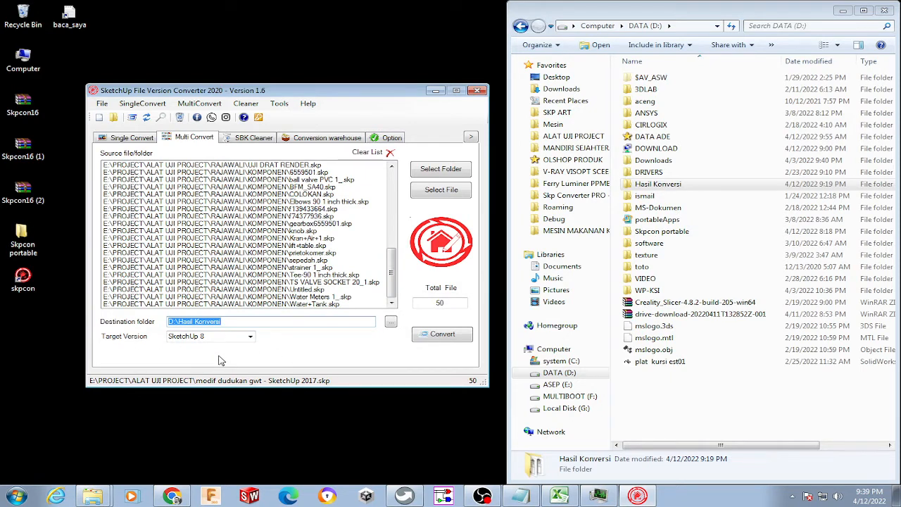
- Set the target version to SketchUp 2015 and check the total file count
click(250, 337)
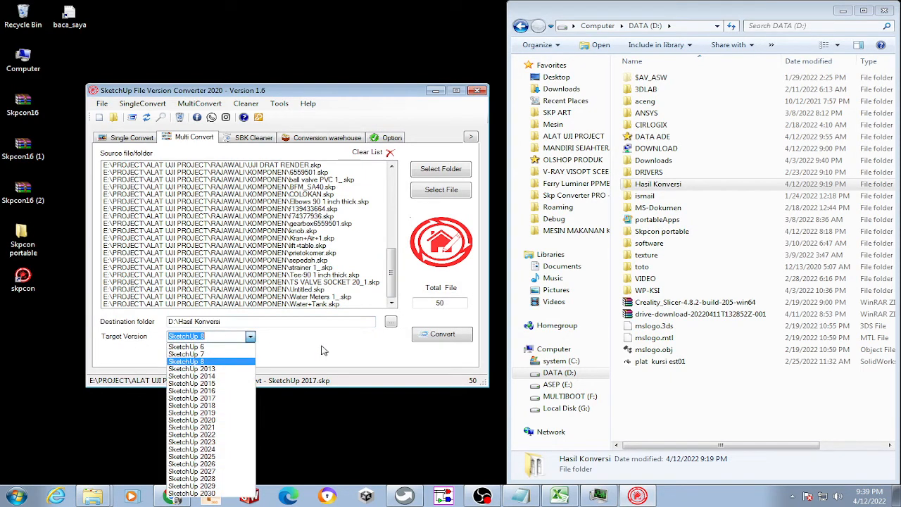
key(Down)
key(Down)
key(Down)
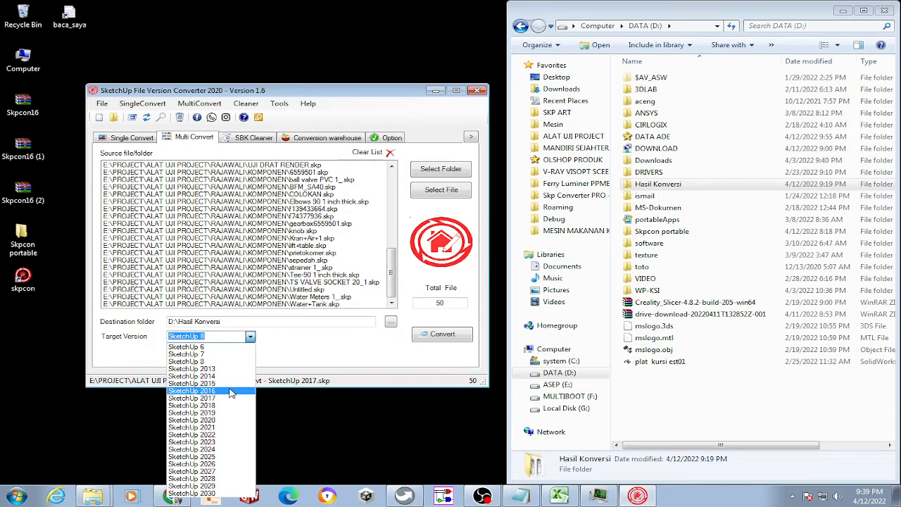
key(Return)
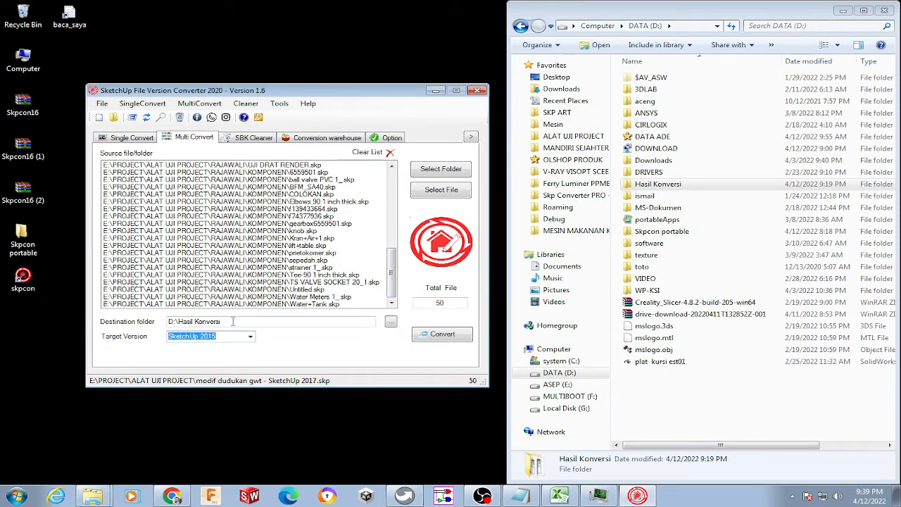
click(256, 322)
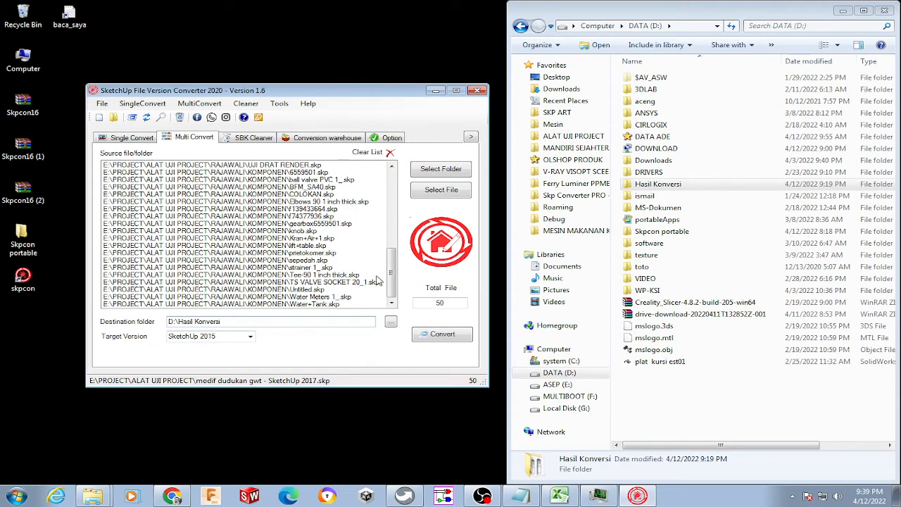
mouse_move(387, 289)
mouse_down()
mouse_move(395, 238)
mouse_move(395, 282)
mouse_up()
click(416, 304)
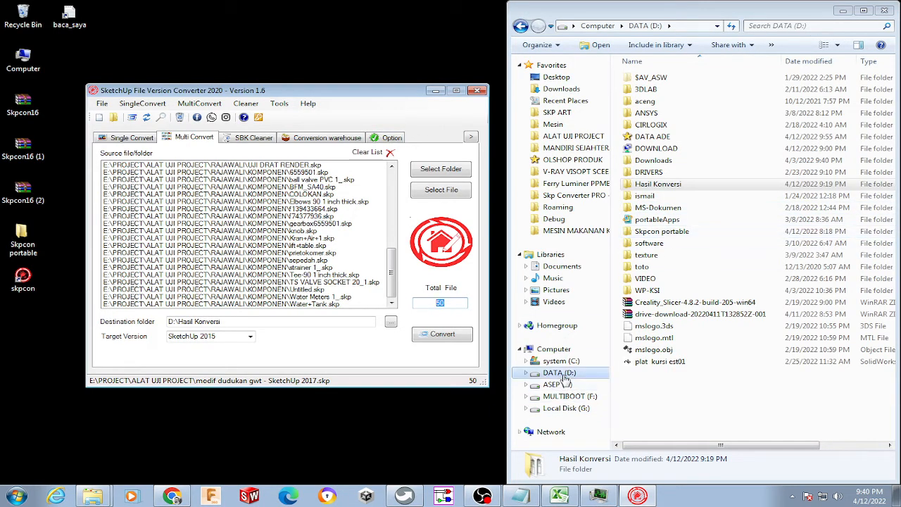
- Open the Hasil Konversi folder to check its existing files and start the batch conversion to SketchUp 2015
double_click(659, 184)
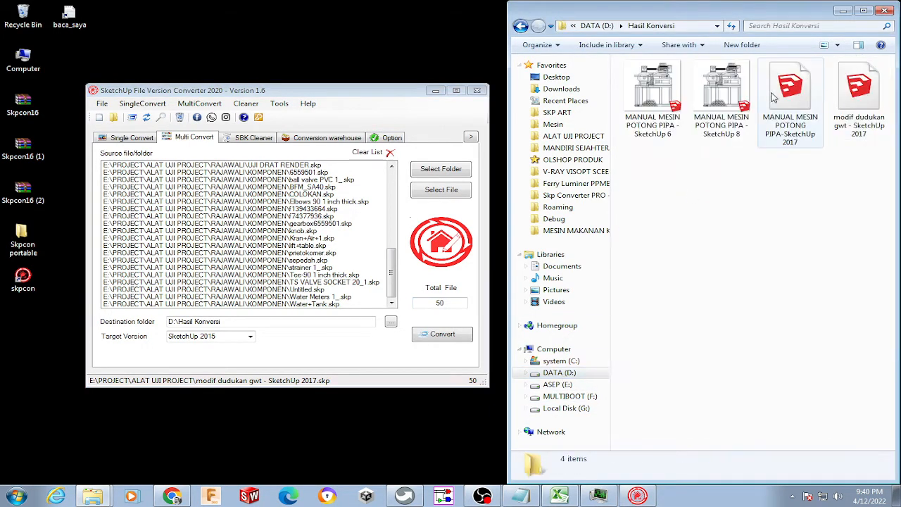
click(667, 94)
click(741, 224)
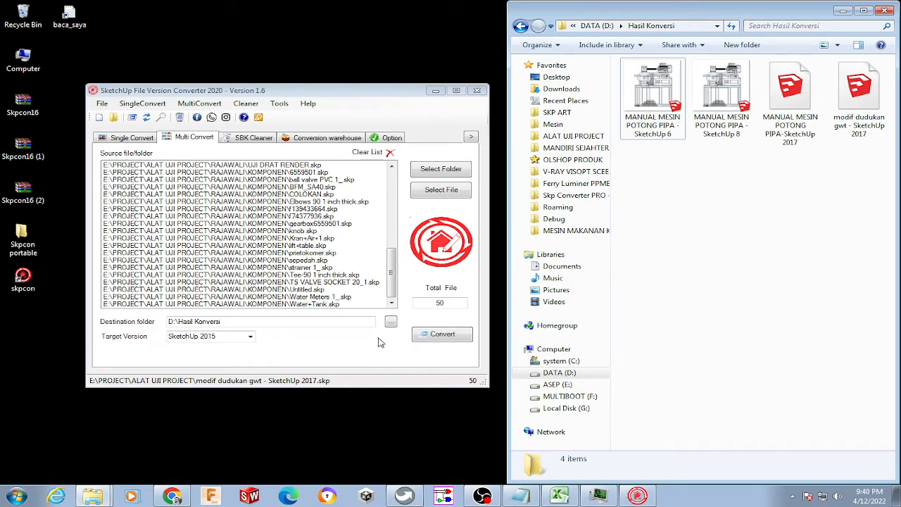
drag(393, 270, 411, 285)
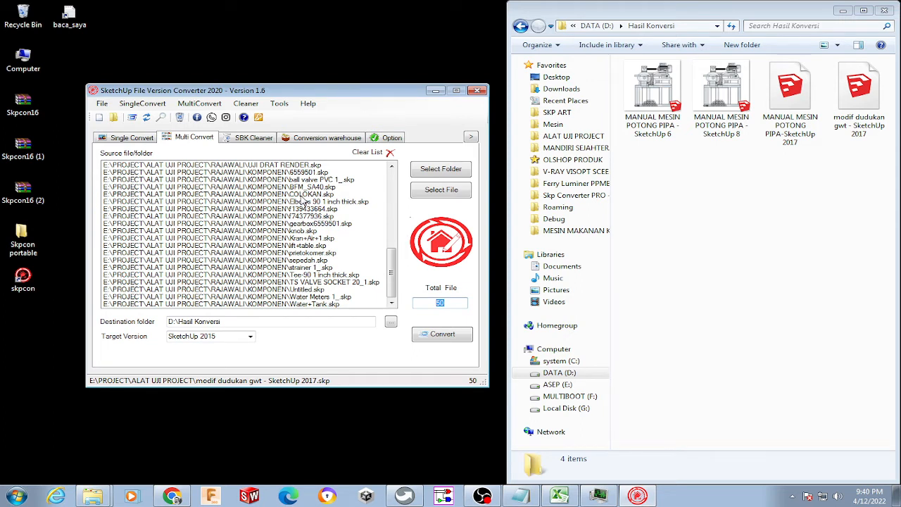
click(435, 336)
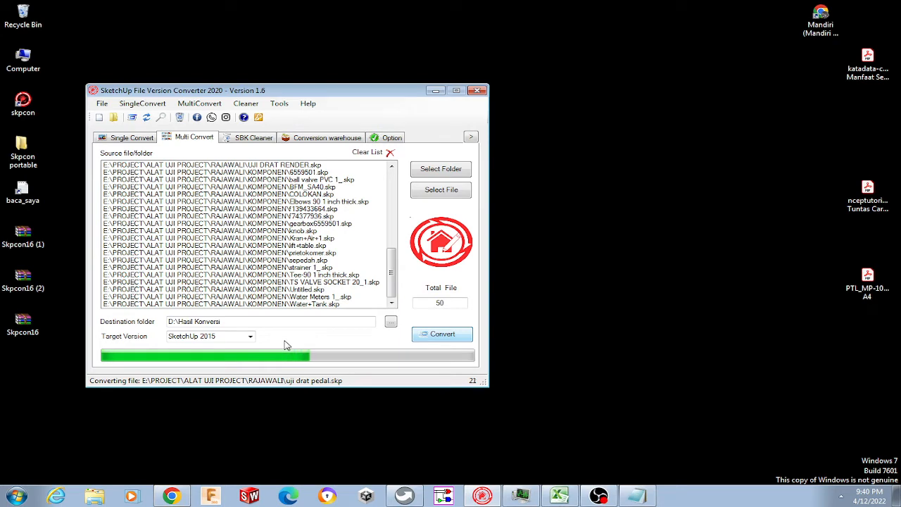
- Open a file browser window beside the converter and show the Hasil Konversi folder on DATA (D:)
click(95, 497)
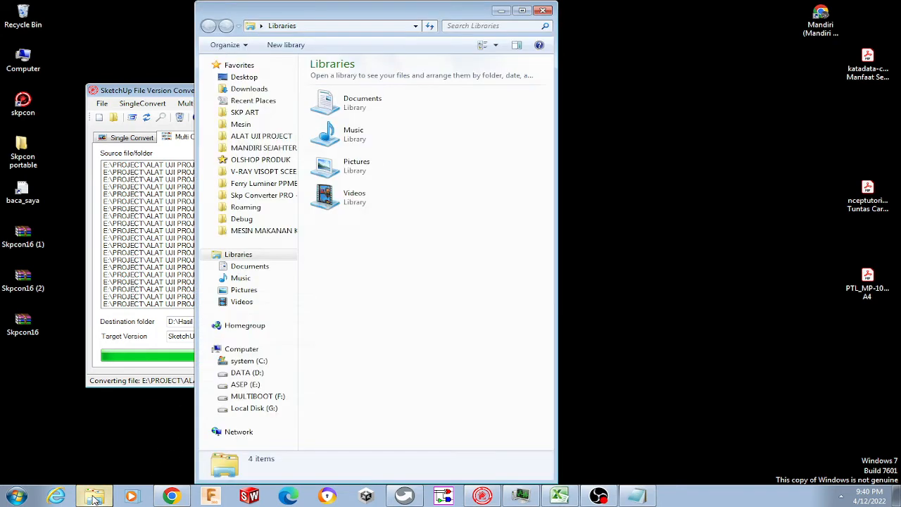
drag(444, 10, 798, 12)
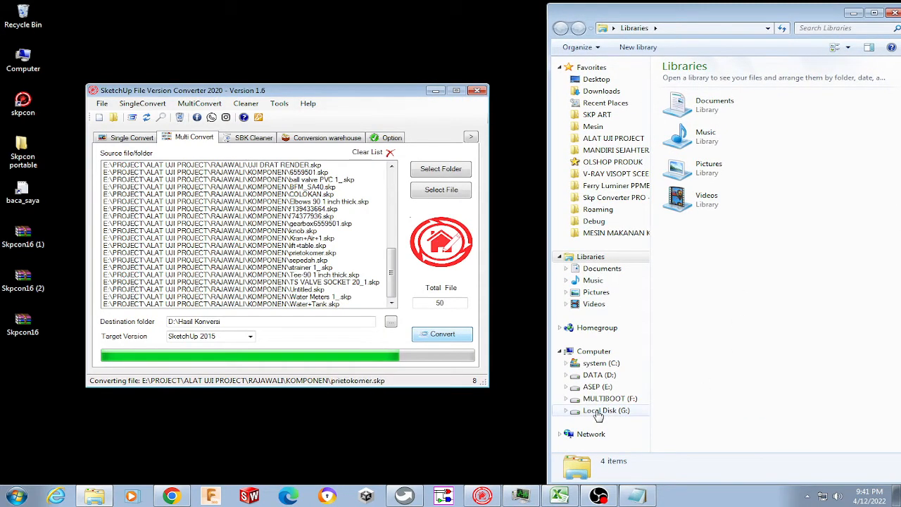
click(599, 375)
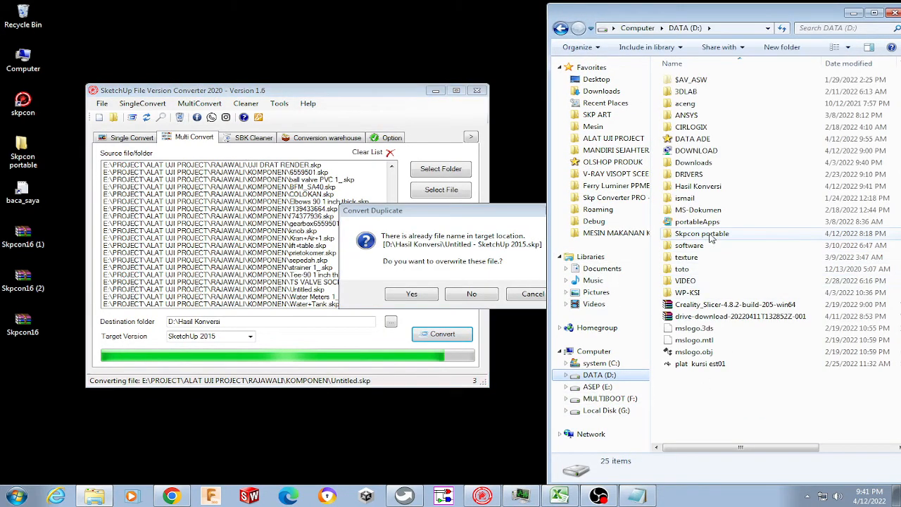
double_click(714, 187)
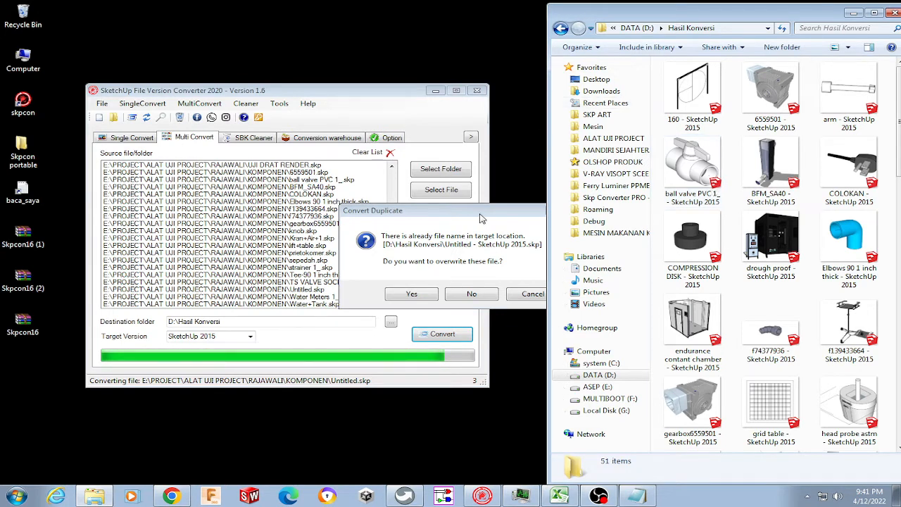
- Decline overwriting the duplicate Untitled - SketchUp 2015.skp, check the converted files and close the completion message
drag(482, 219, 346, 181)
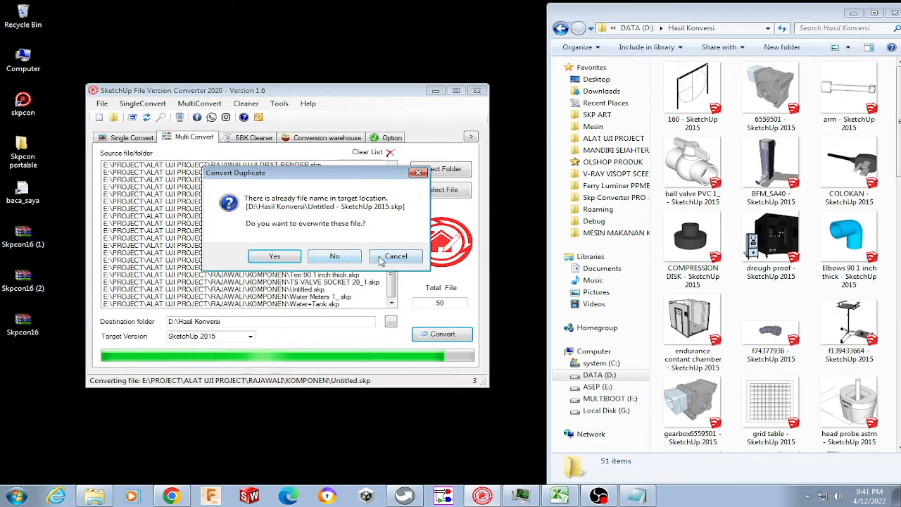
click(335, 257)
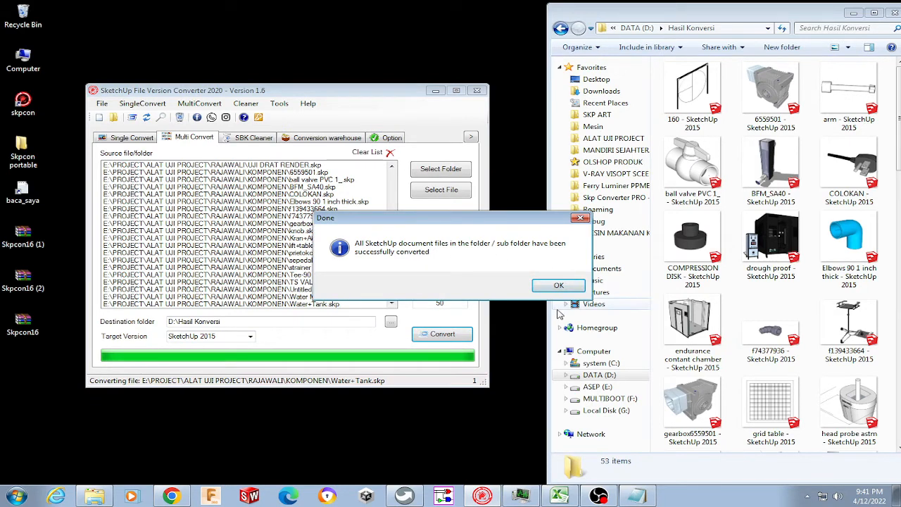
drag(898, 122, 898, 410)
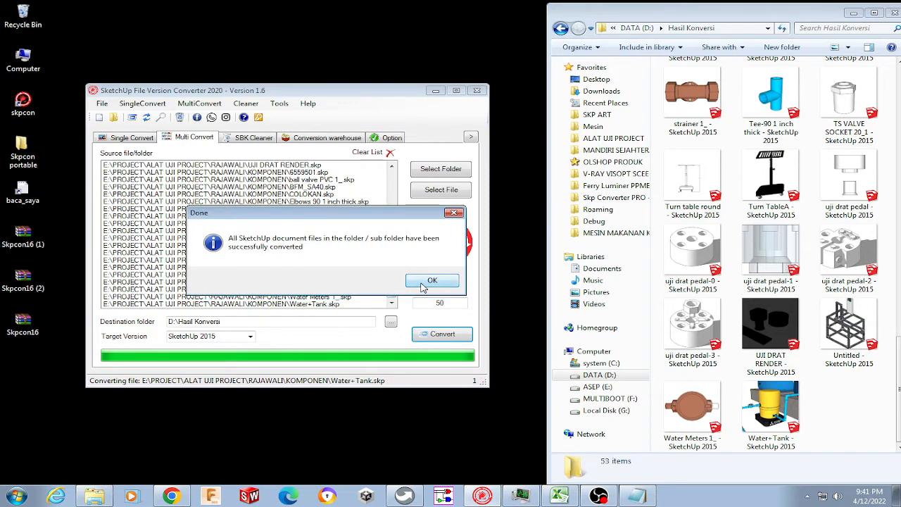
click(424, 285)
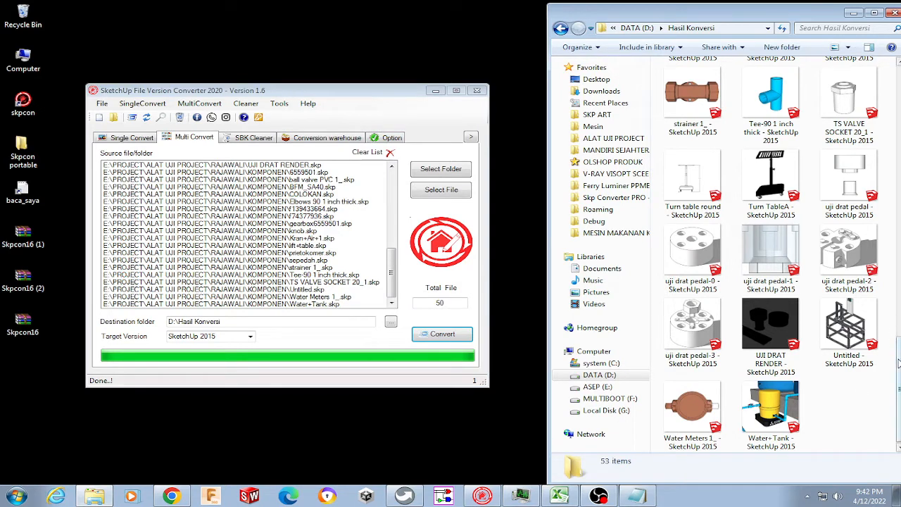
- Delete all files from the Hasil Konversi folder, moving them to the Recycle Bin
drag(898, 363, 899, 94)
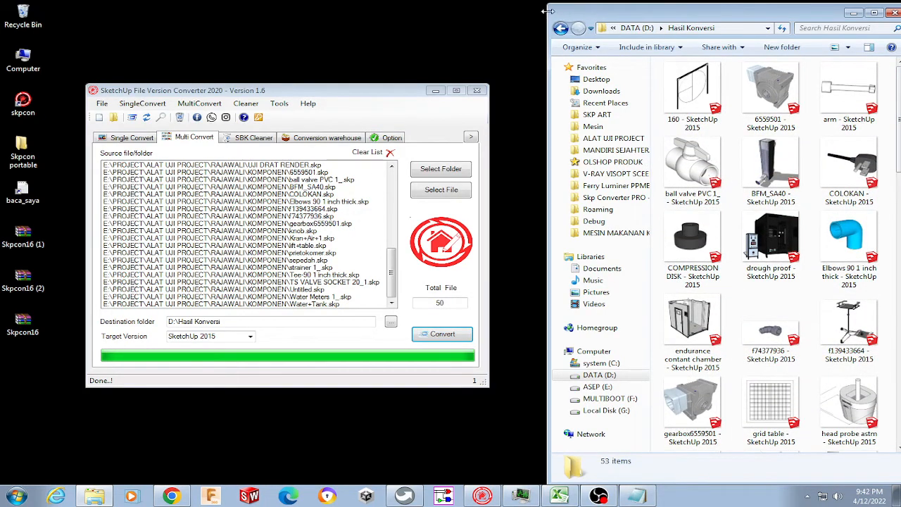
drag(547, 11, 533, 12)
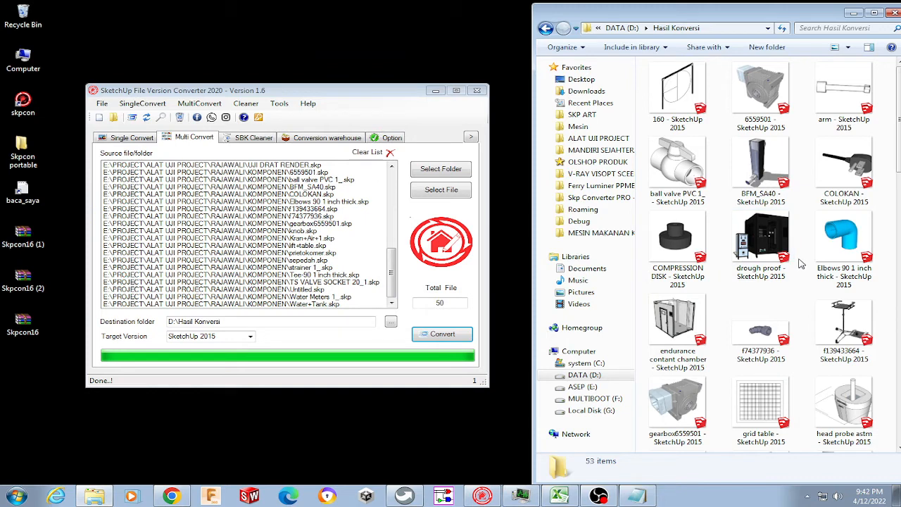
key(ctrl+a)
key(Delete)
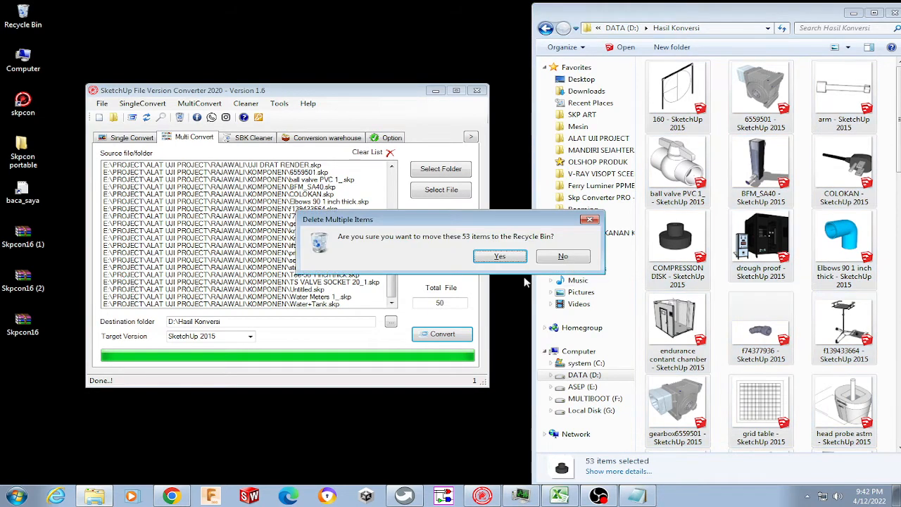
click(499, 256)
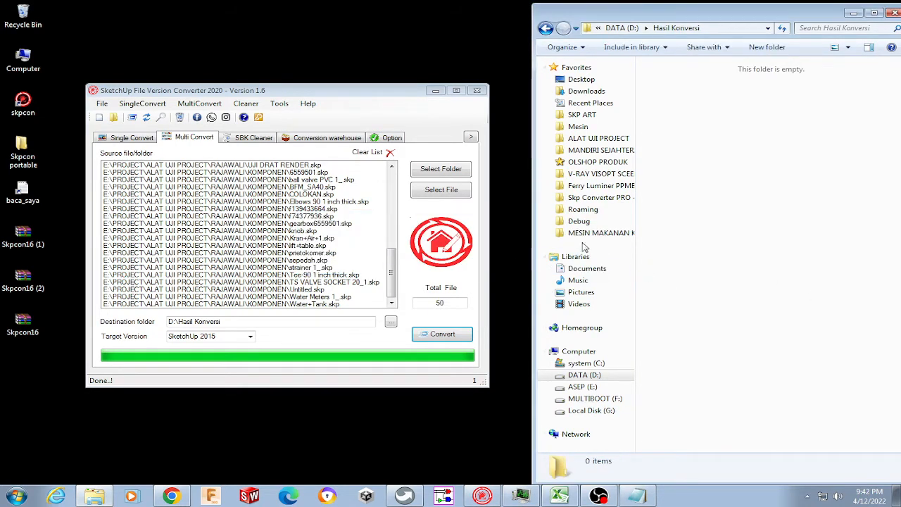
- Clear the source file list and browse ASEP (E:) for a new source folder, looking through the PROJECT subfolders
click(387, 153)
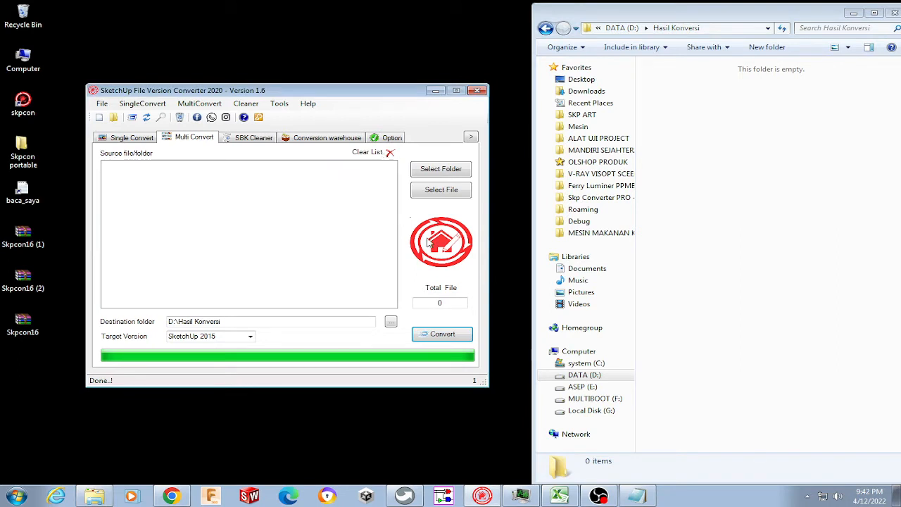
click(450, 173)
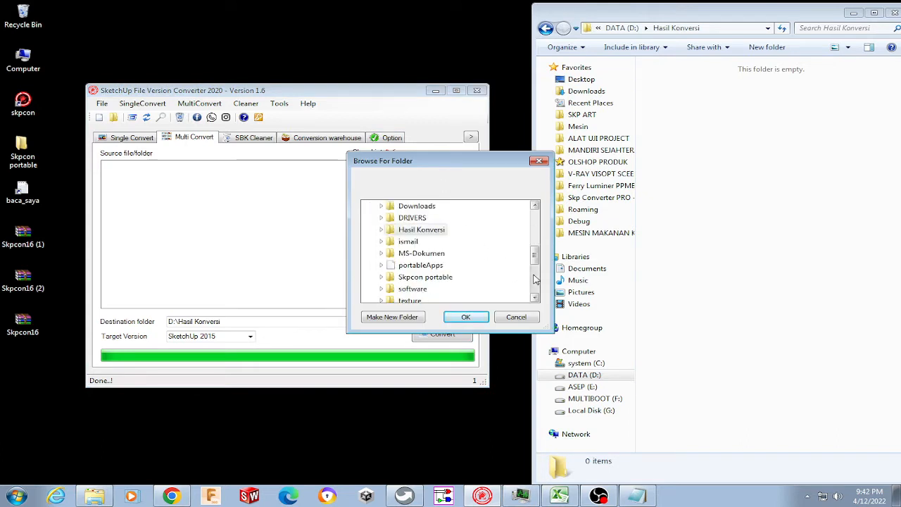
click(534, 283)
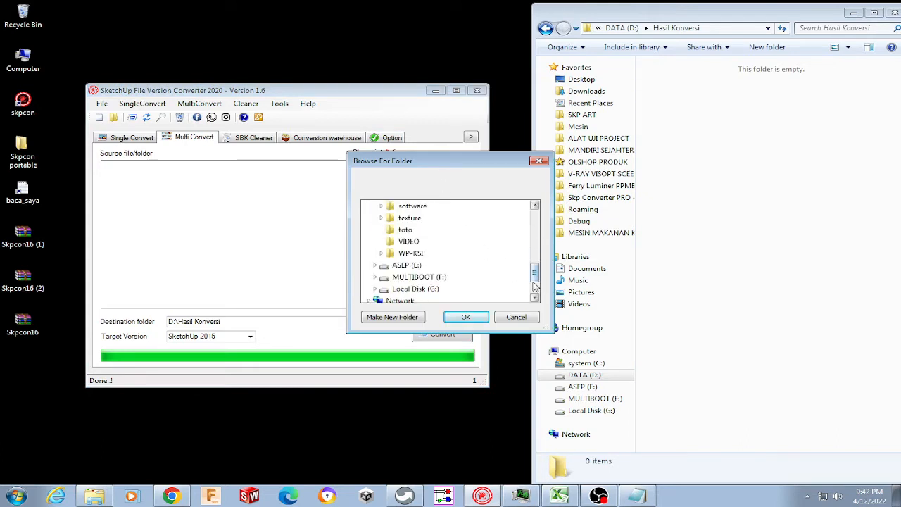
click(408, 266)
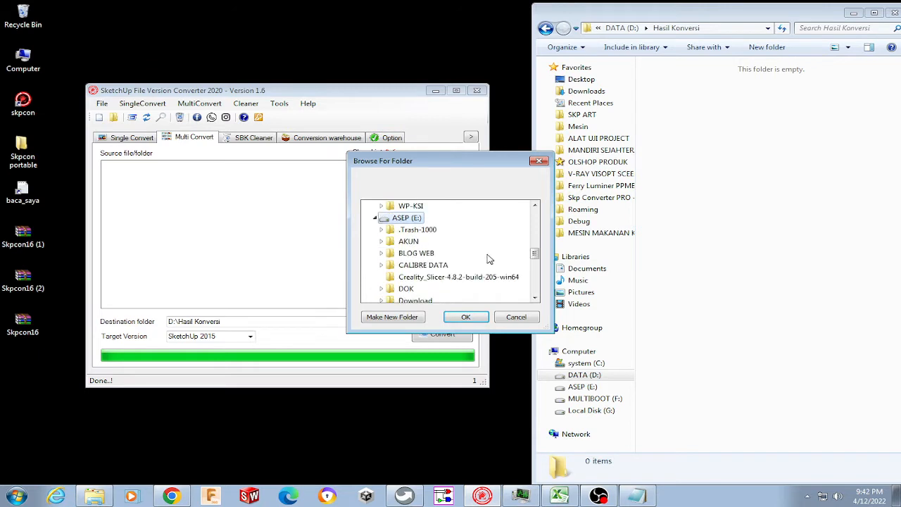
scroll(490, 260, down, 2)
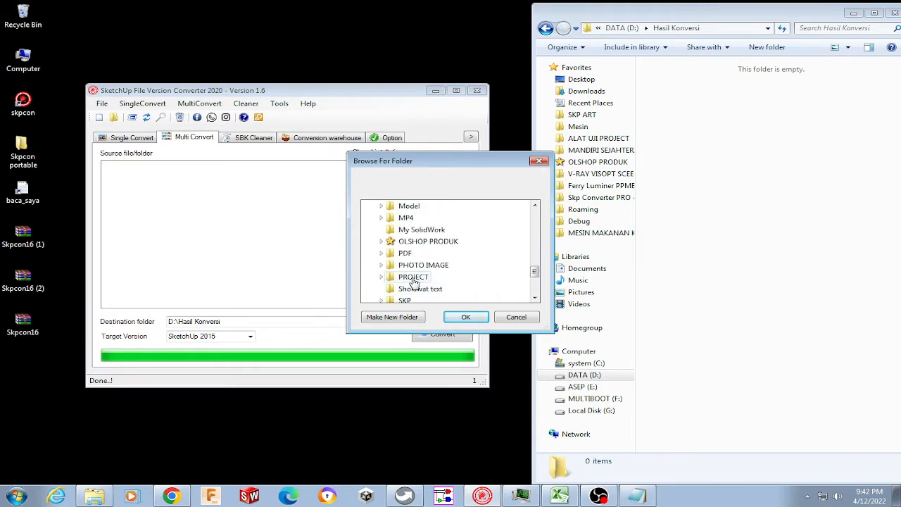
click(381, 277)
scroll(479, 256, down, 1)
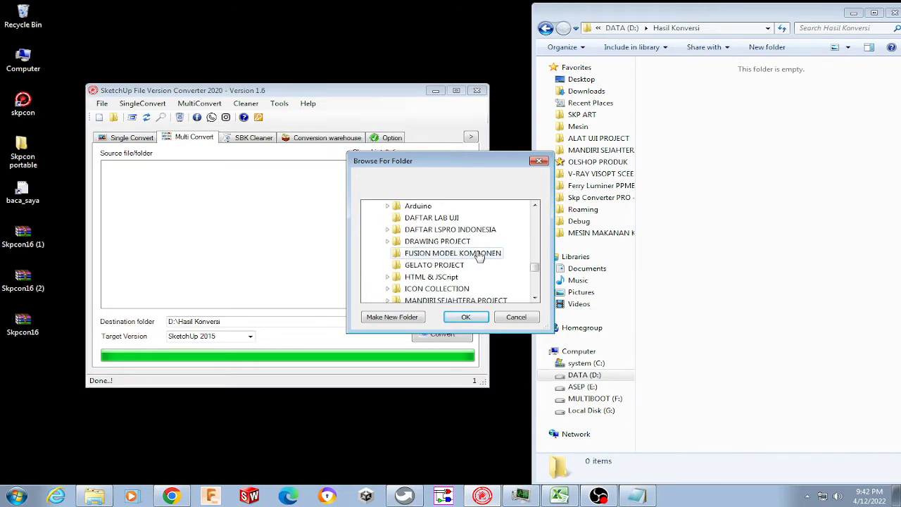
scroll(512, 275, down, 2)
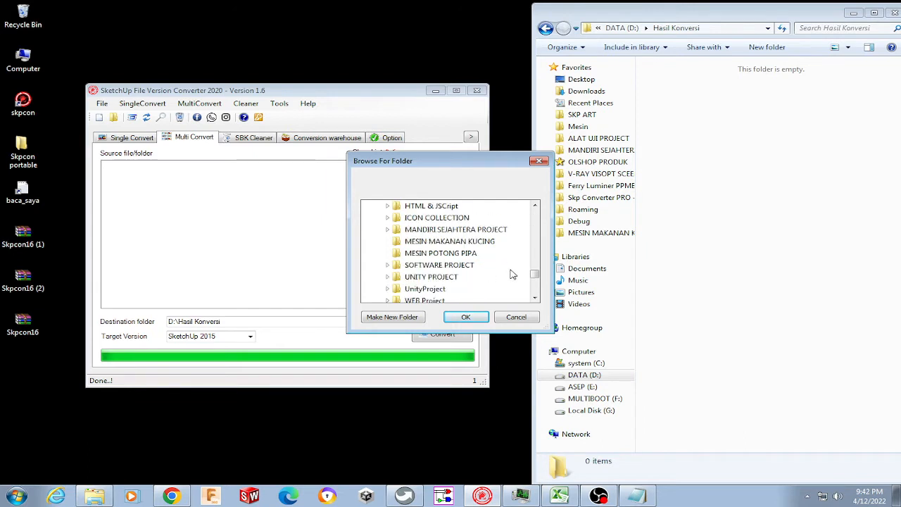
scroll(511, 274, down, 1)
- Load the Alat Uji folder inside SKP on ASEP (E:) as the source folder for the batch conversion
click(405, 289)
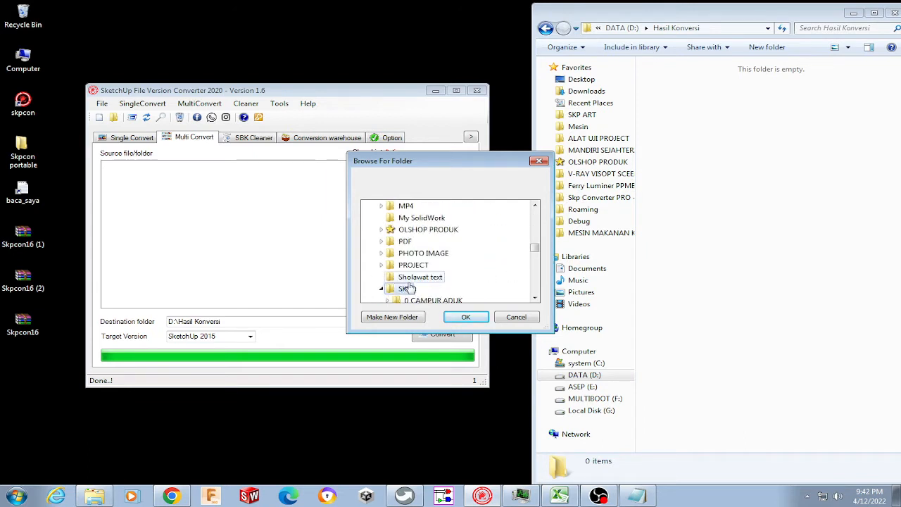
scroll(483, 272, down, 1)
scroll(477, 276, down, 1)
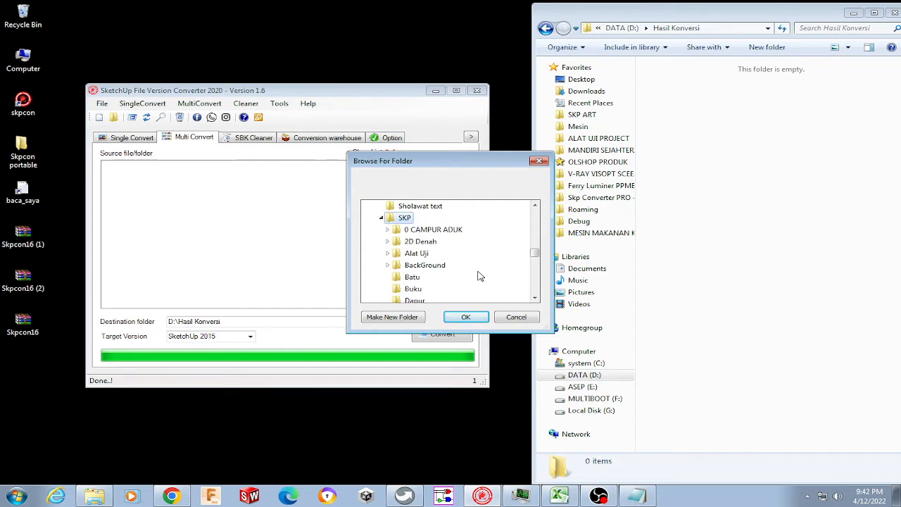
double_click(425, 255)
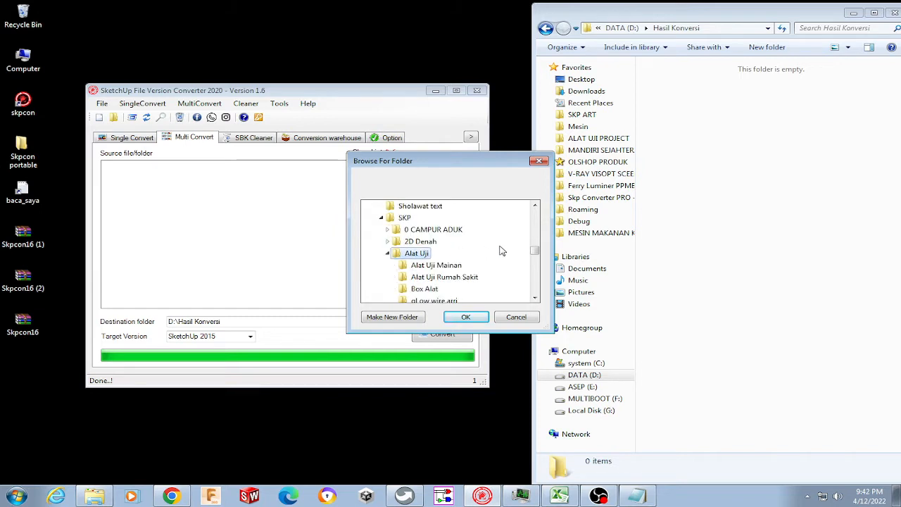
scroll(501, 251, down, 1)
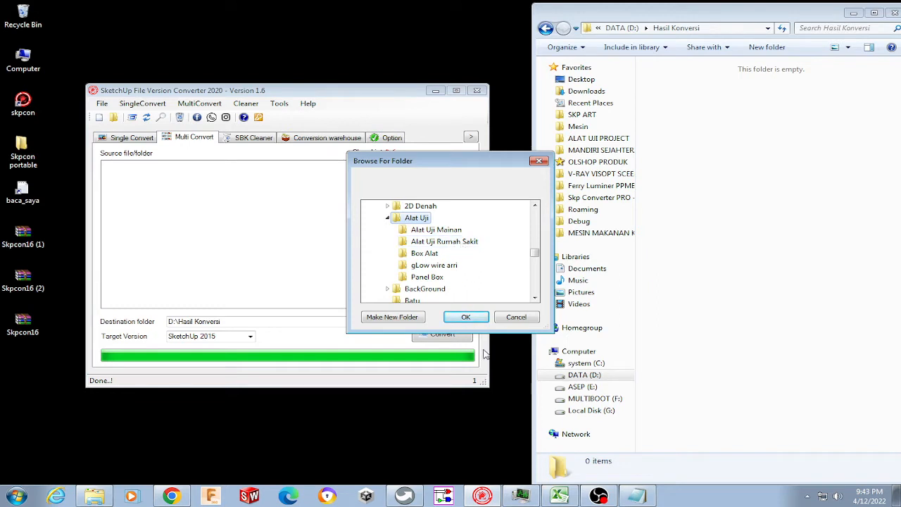
click(465, 317)
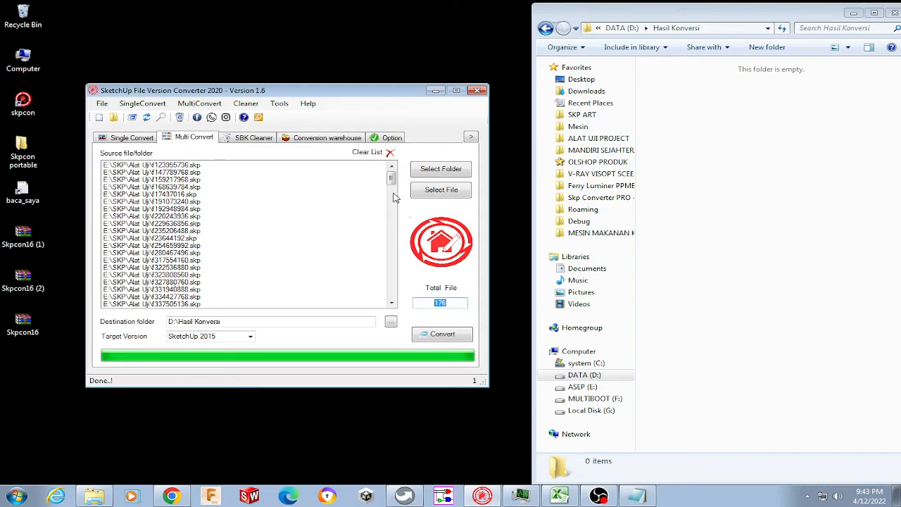
- Look through the loaded Alat Uji file list, set the target version to SketchUp 8 and check the destination folder path
drag(393, 182, 402, 303)
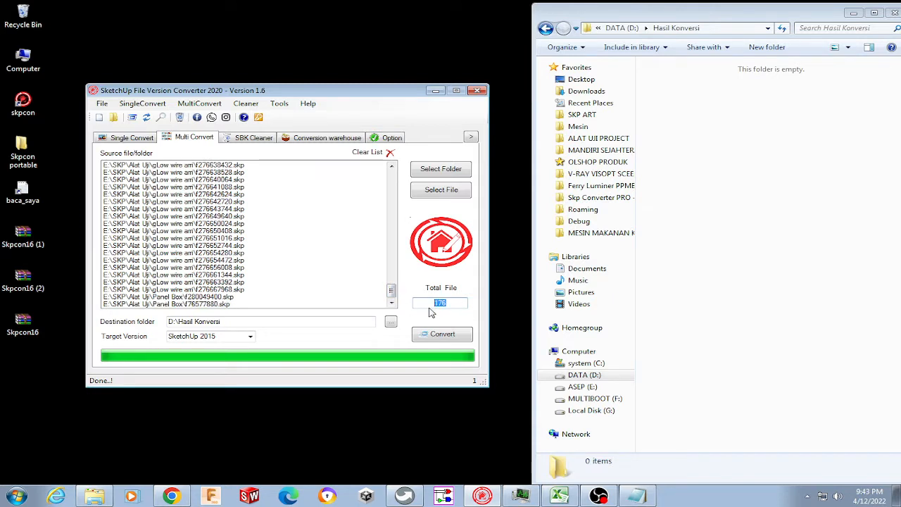
click(250, 337)
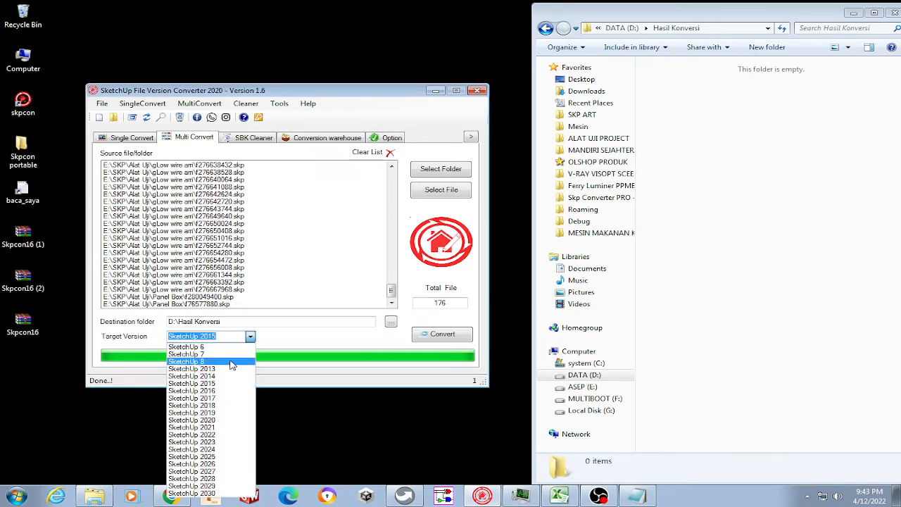
click(233, 362)
drag(255, 323, 118, 324)
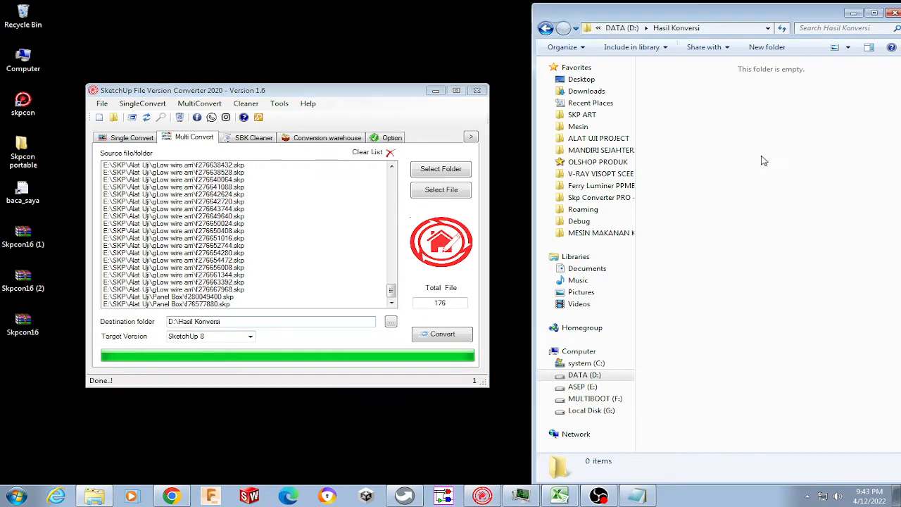
- Reopen the Hasil Konversi folder from DATA (D:), start the batch conversion to SketchUp 8 and watch the converted files arrive
click(622, 29)
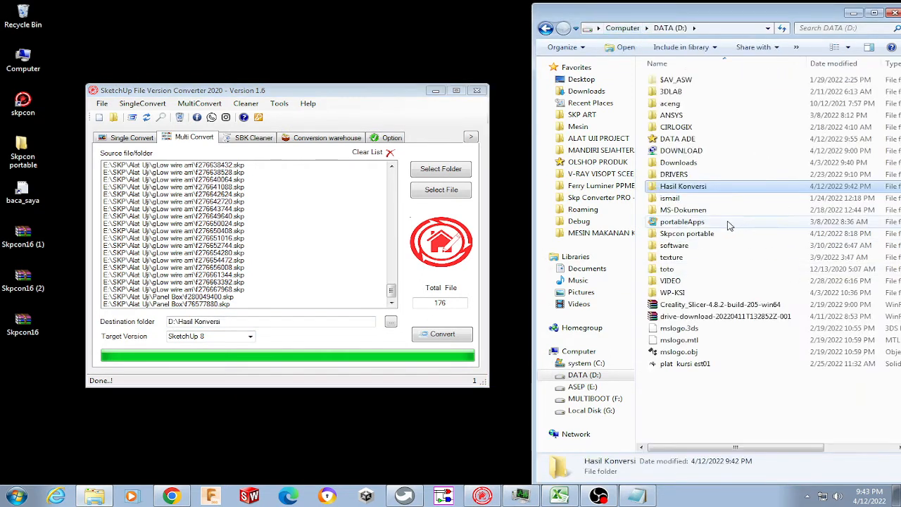
double_click(683, 187)
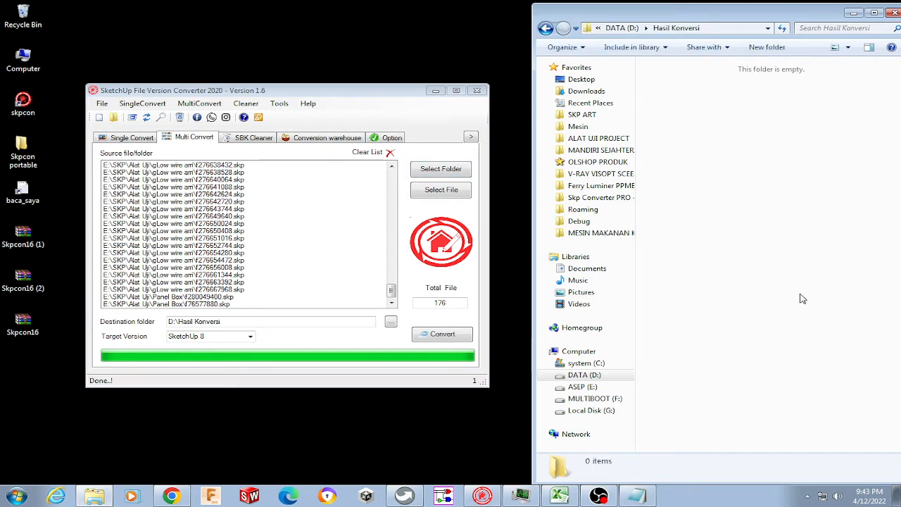
click(424, 341)
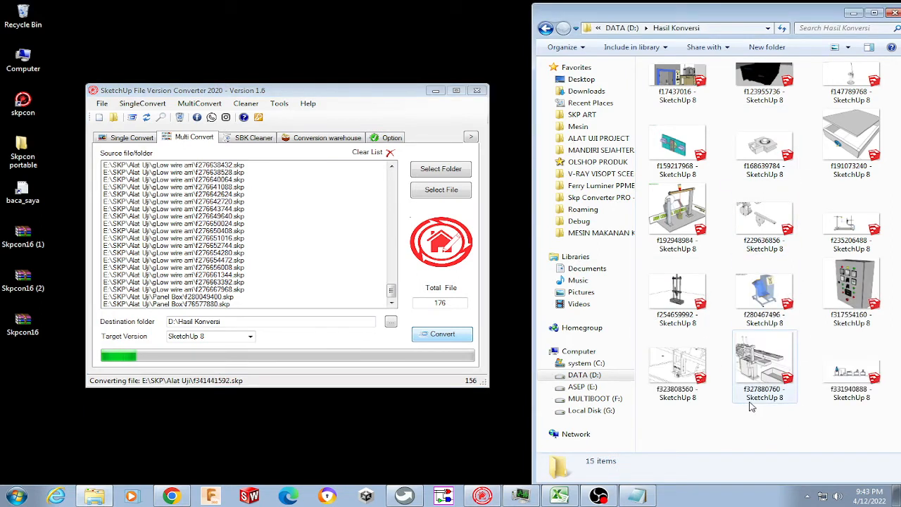
scroll(872, 354, down, 2)
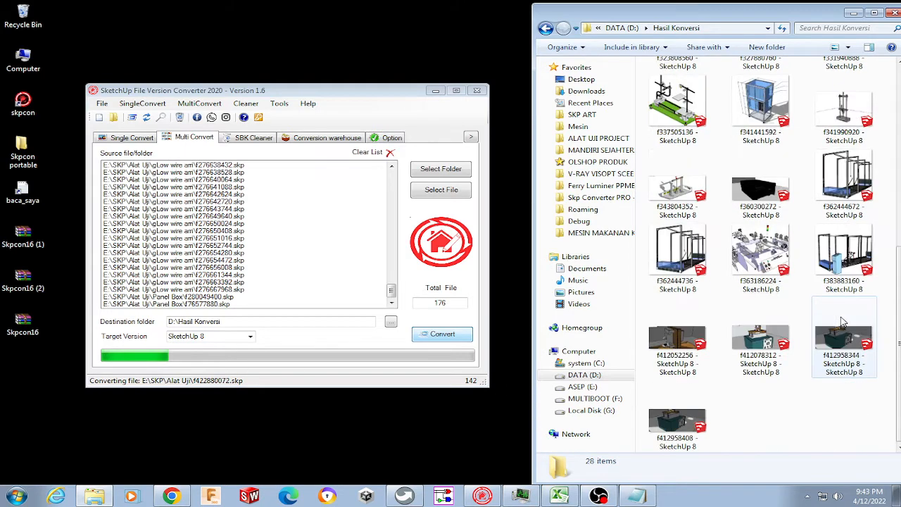
- Look through the converted files arriving in Hasil Konversi and allow the duplicate f362444736 - SketchUp 8 to be overwritten
scroll(843, 321, down, 3)
scroll(796, 288, up, 3)
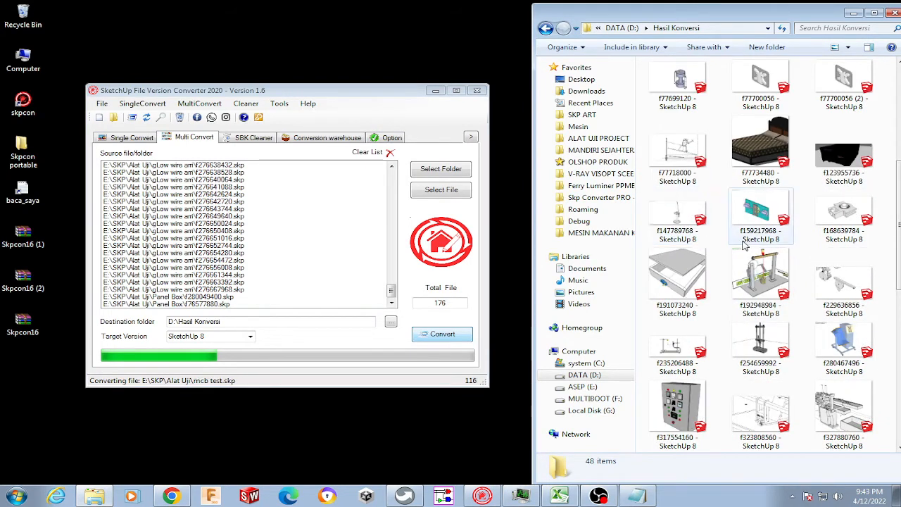
scroll(775, 282, down, 5)
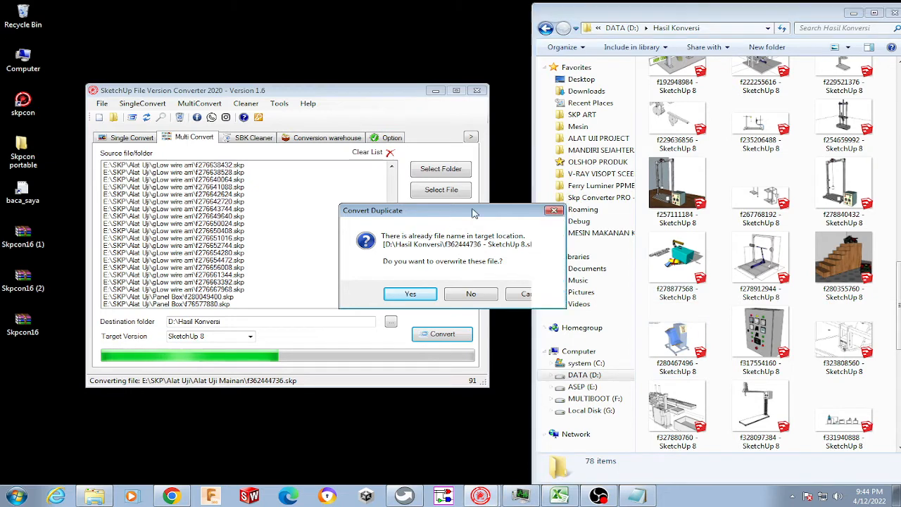
drag(416, 210, 310, 193)
click(304, 278)
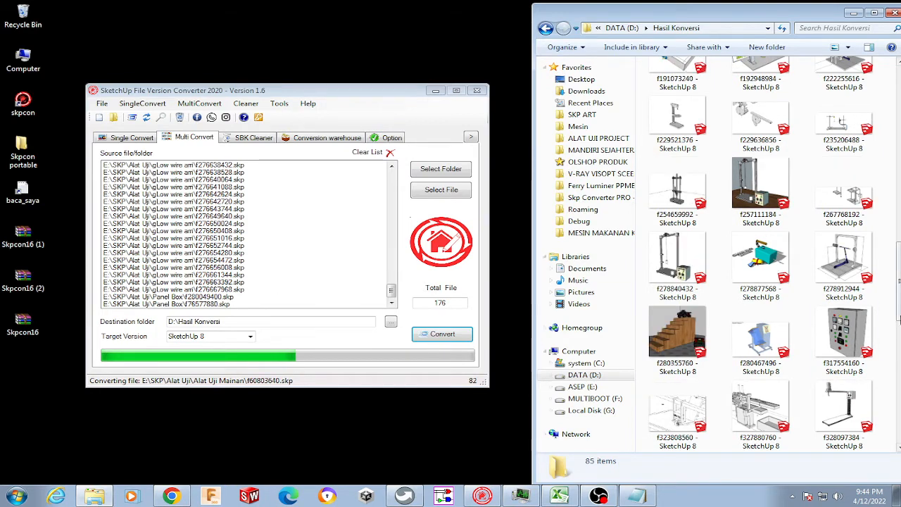
scroll(882, 290, down, 5)
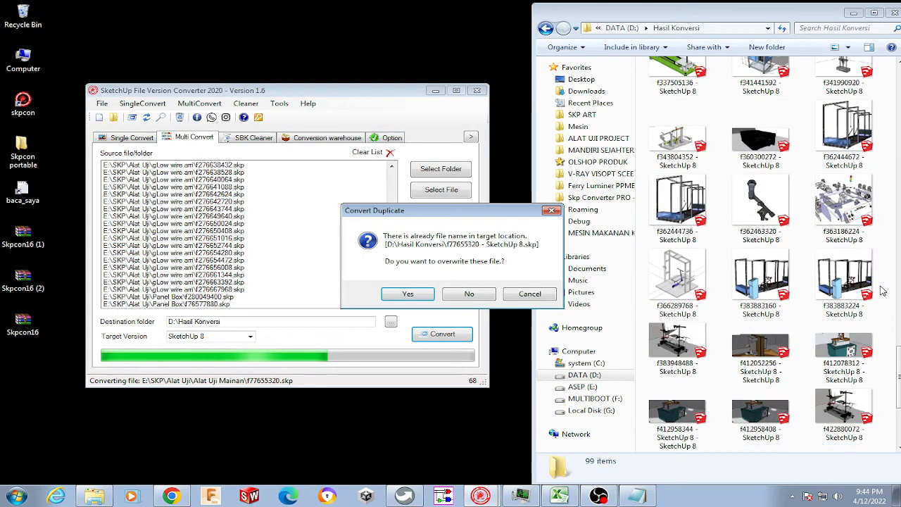
- Decline overwriting the duplicate target files except f77682912 - SketchUp 8, and finish the batch conversion
click(477, 295)
click(479, 298)
click(470, 294)
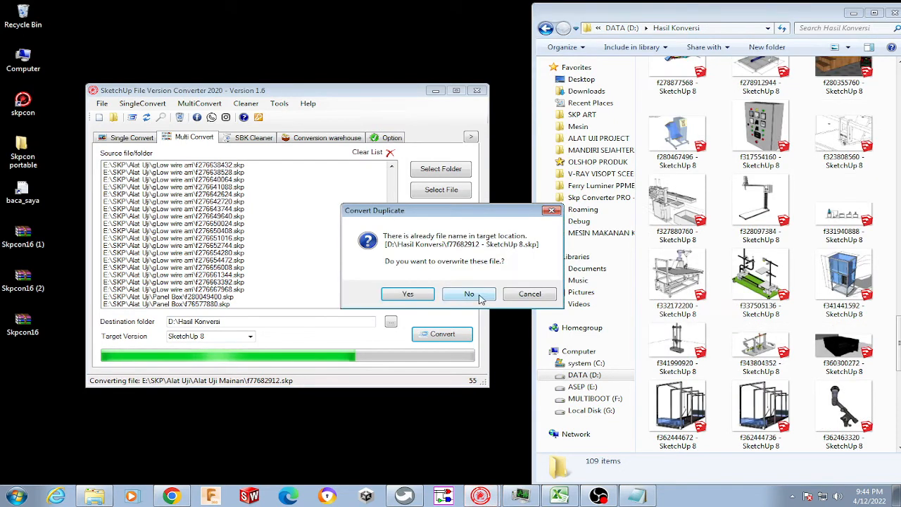
click(409, 295)
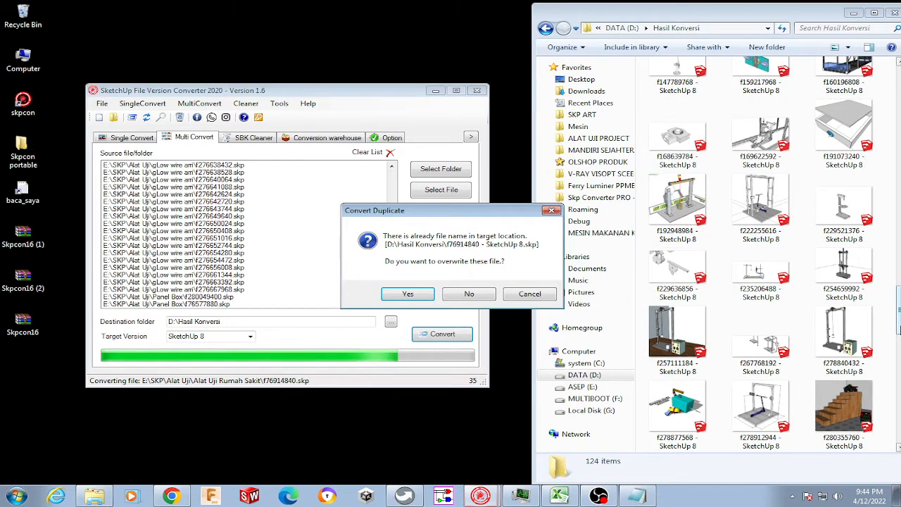
click(491, 298)
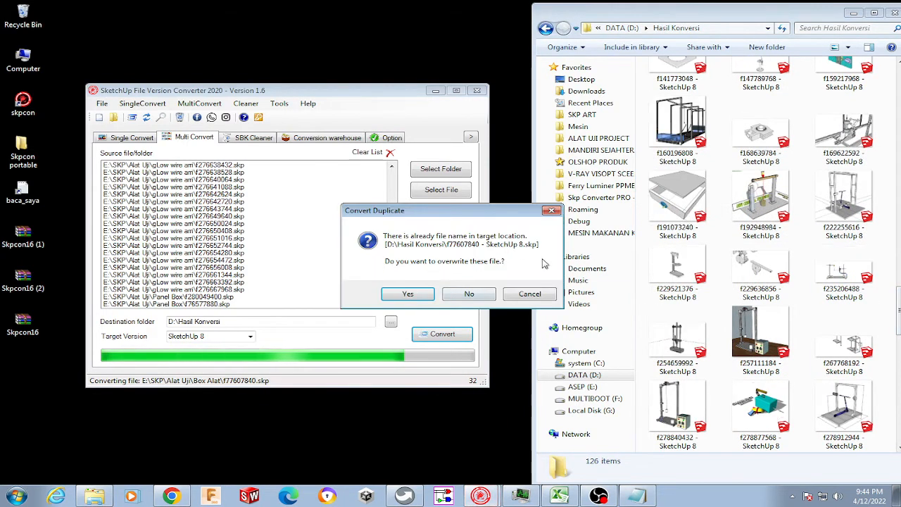
click(467, 295)
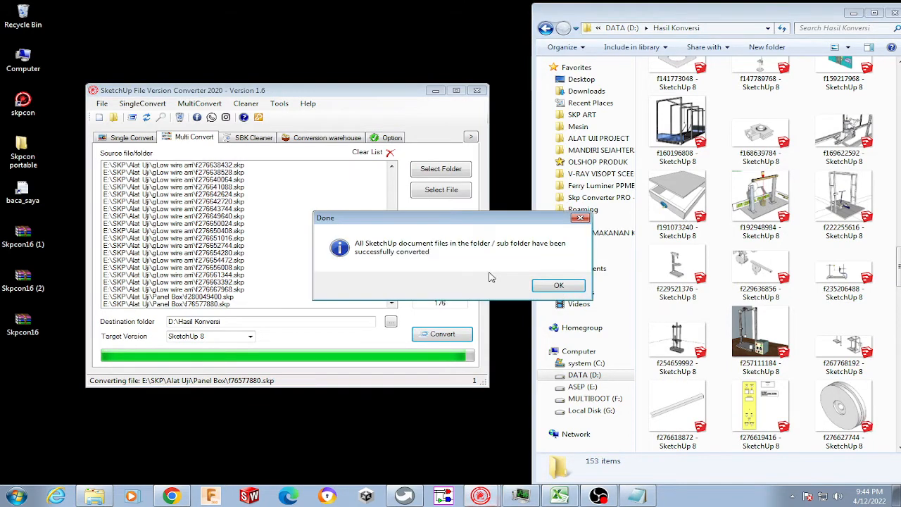
click(556, 285)
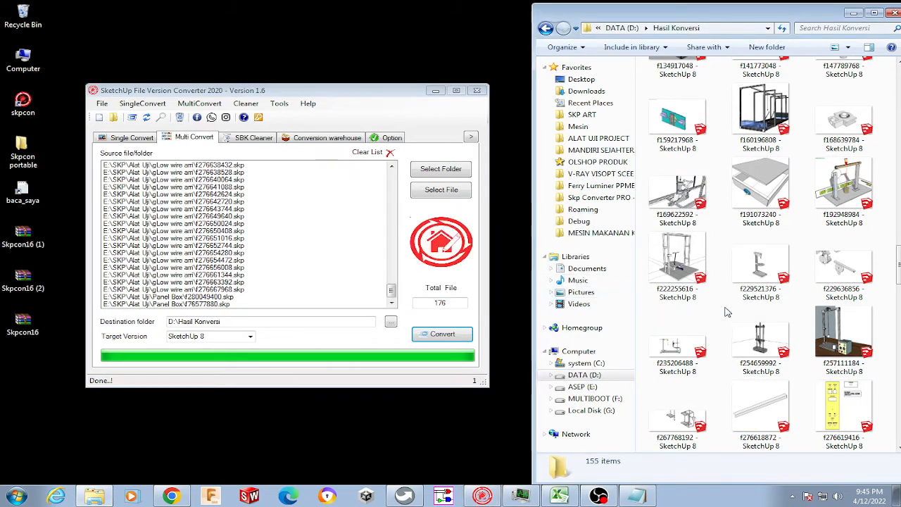
- Look through the converted files in Hasil Konversi down to the end and check the converter's total file count
scroll(823, 322, down, 6)
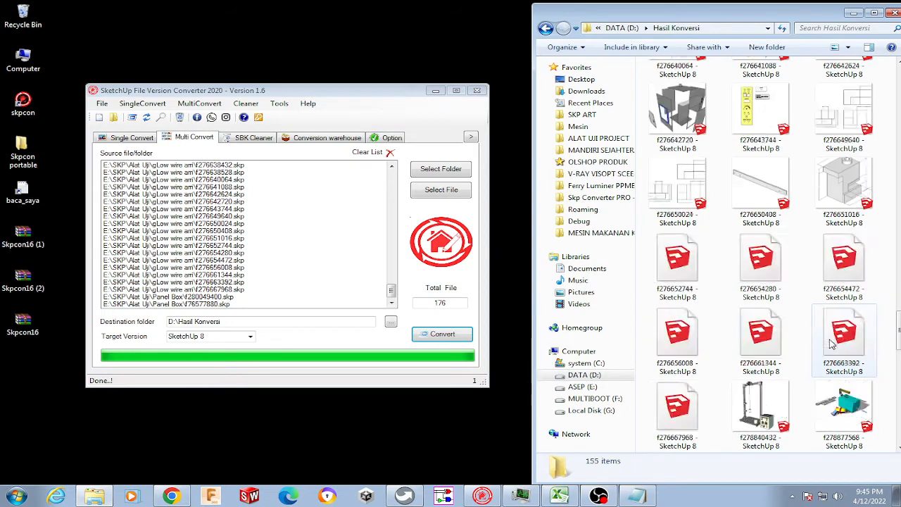
scroll(827, 331, down, 5)
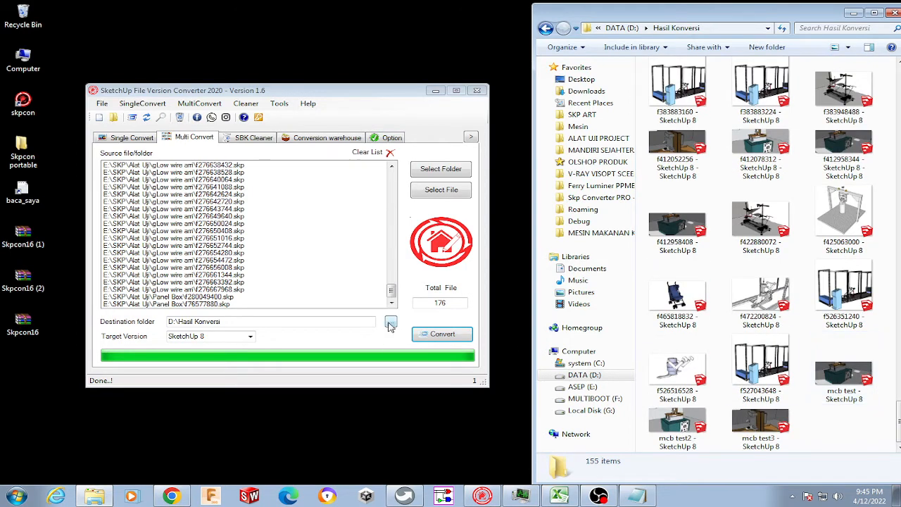
double_click(436, 303)
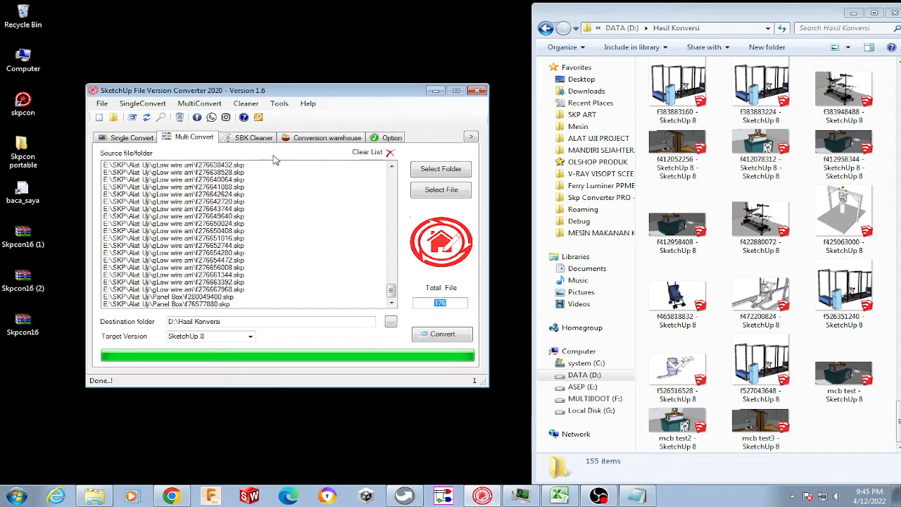
- Show the converter's SBK Cleaner page and start SketchUp Pro 2017
click(255, 140)
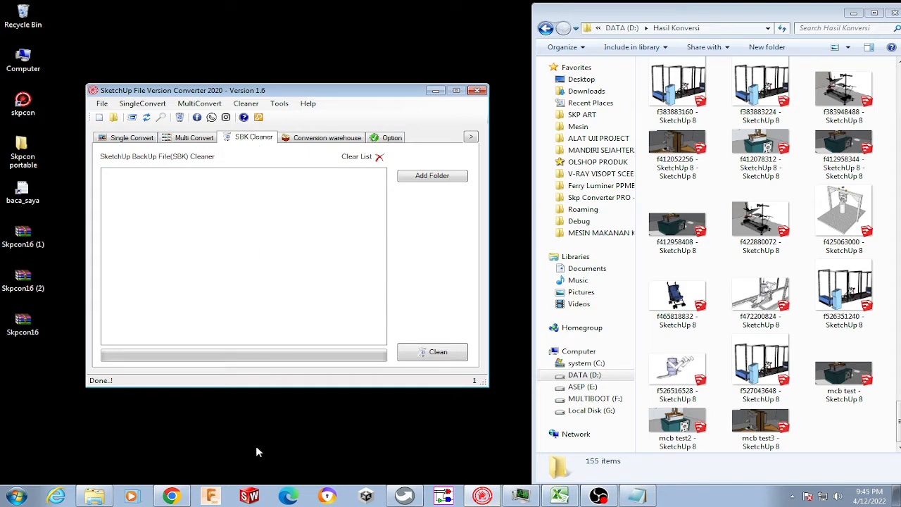
click(19, 499)
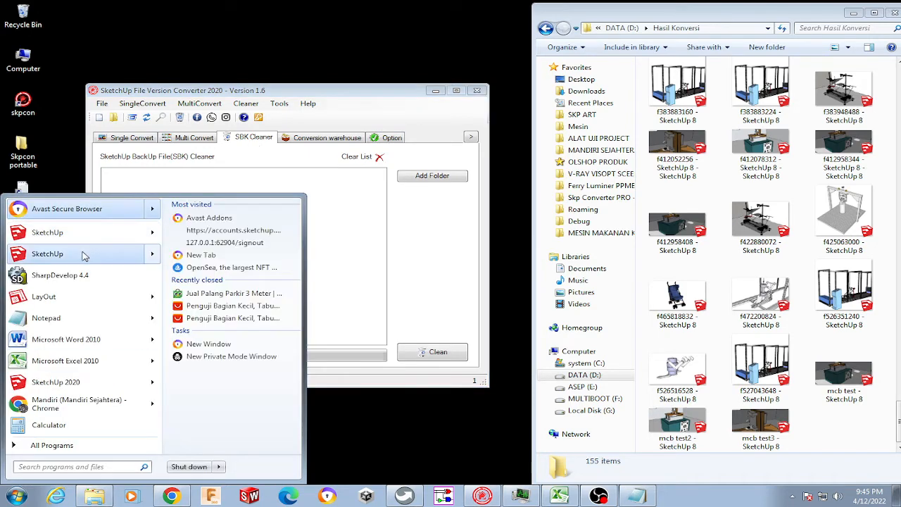
click(518, 202)
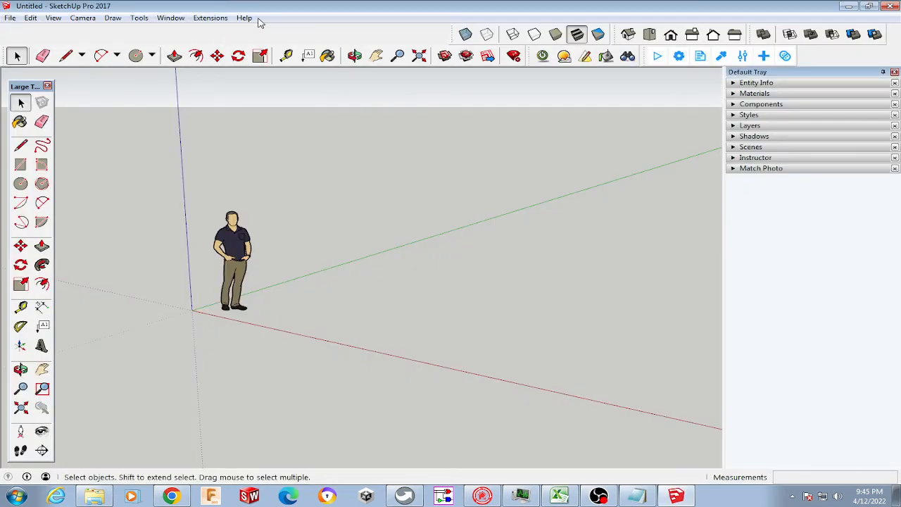
- Open the SketchUp Preferences and go through the categories from Accessibility to the General settings
click(175, 18)
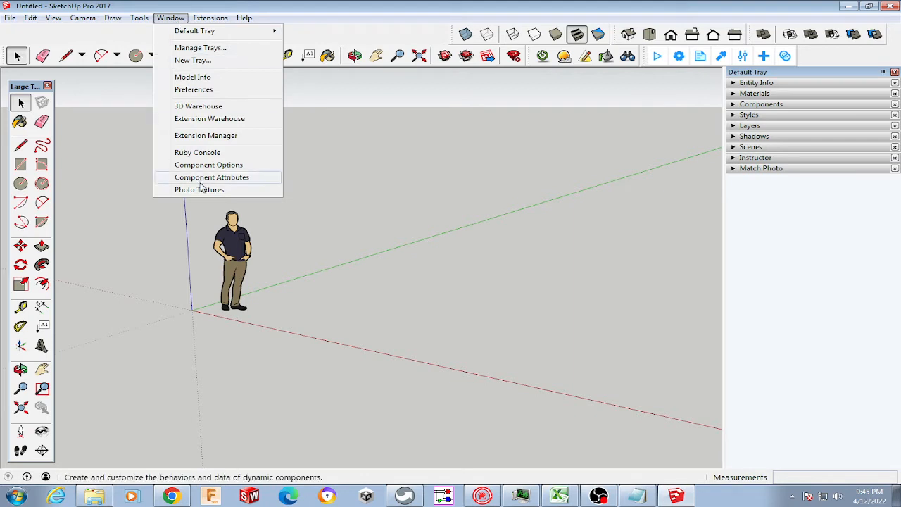
click(194, 90)
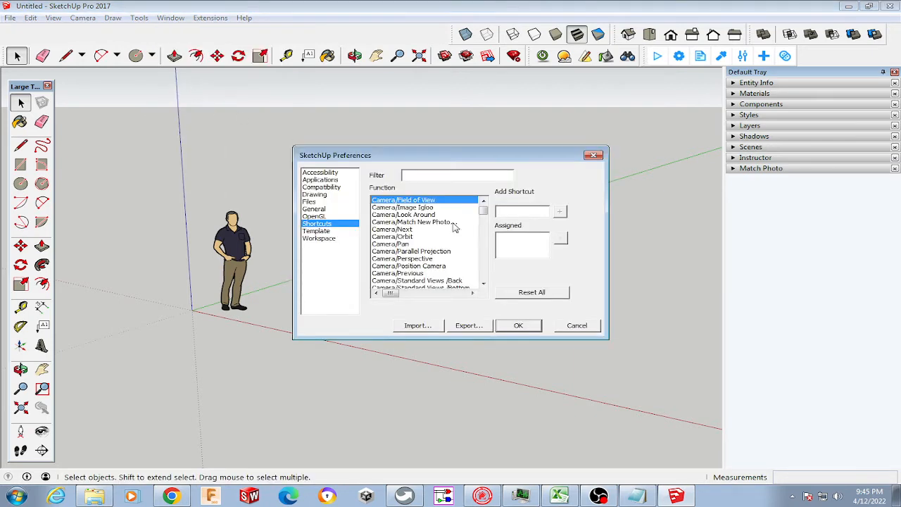
click(337, 175)
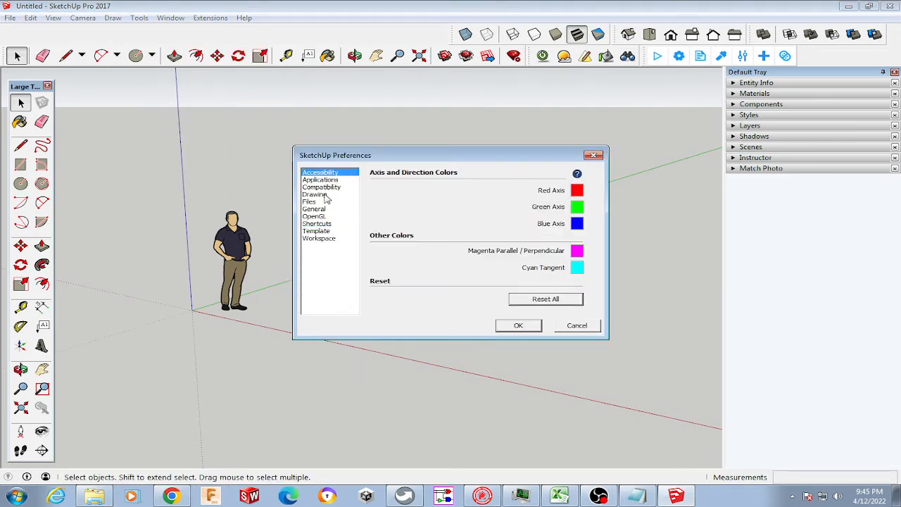
click(331, 180)
click(331, 188)
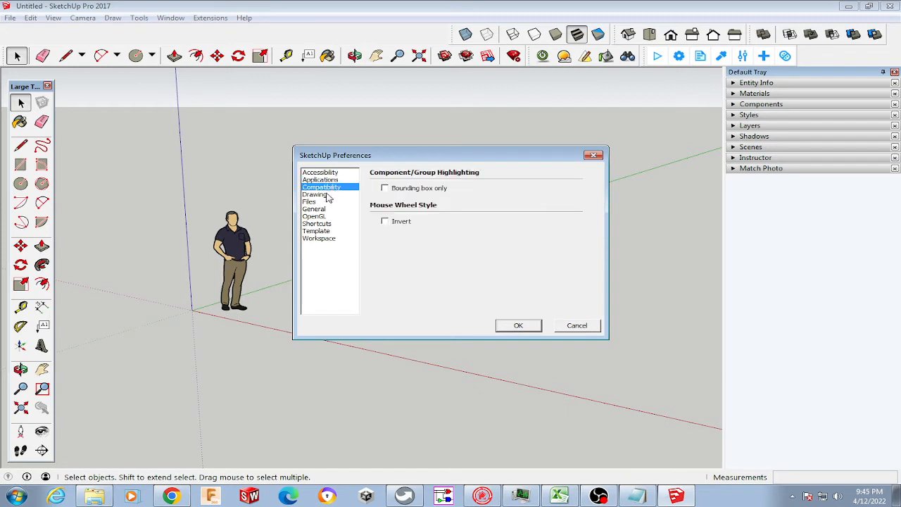
click(326, 194)
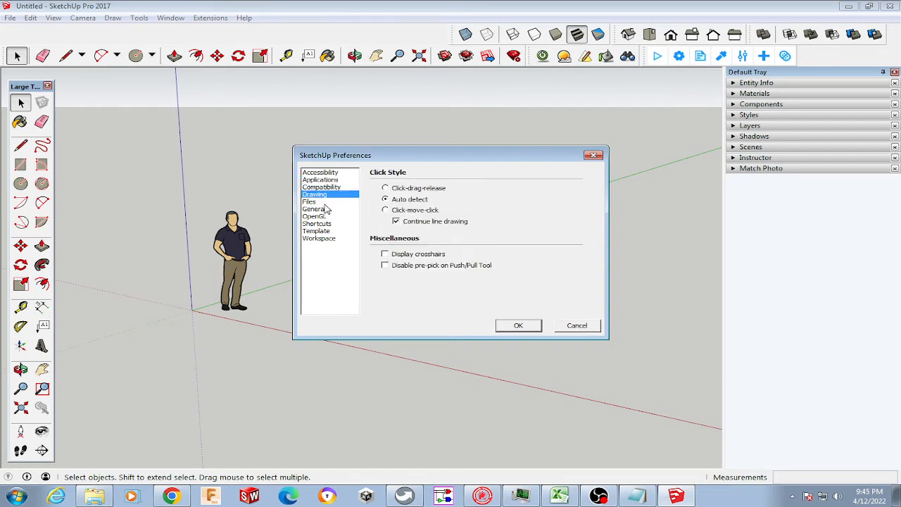
click(324, 203)
click(323, 210)
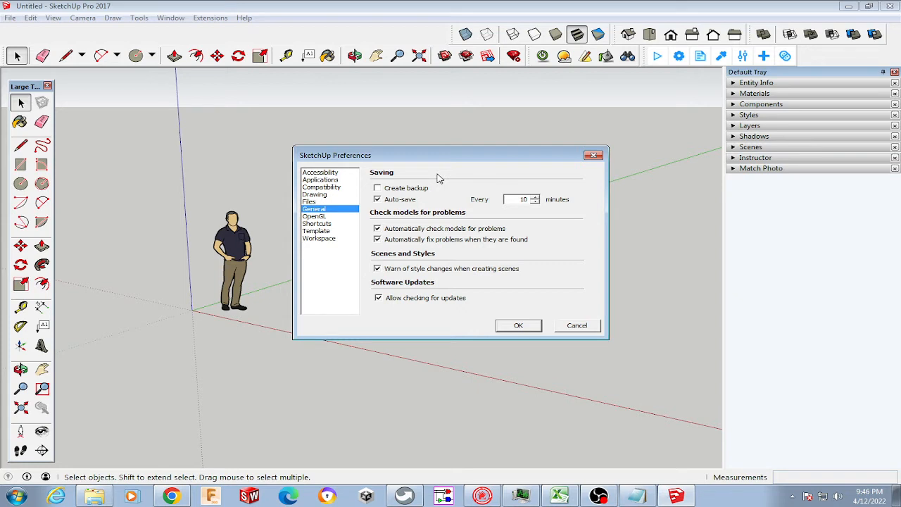
- Enable Create backup, set auto-save to every 25 minutes and apply the preferences
click(397, 188)
double_click(524, 199)
text(2)
text(25)
click(507, 326)
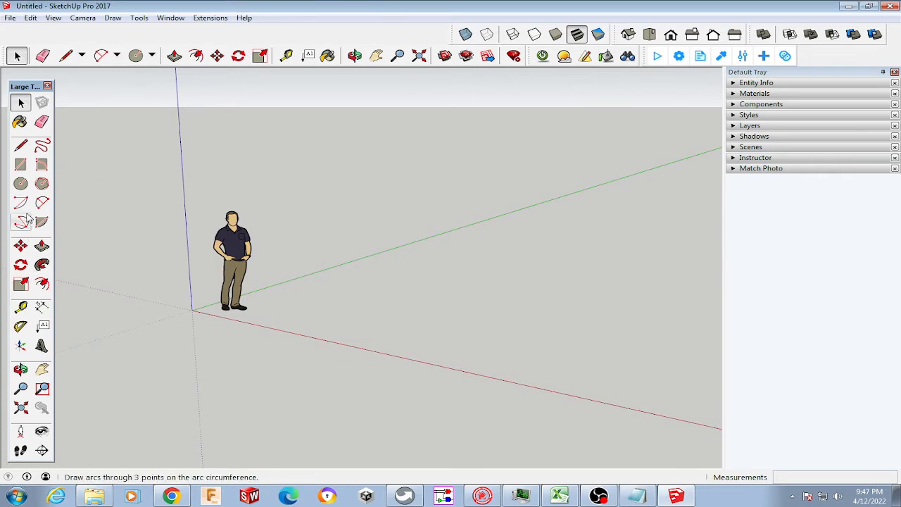
- Draw a circle of about 1528 mm radius on the ground by the human figure and Push/Pull it up into a cylinder
click(20, 183)
click(297, 310)
click(363, 330)
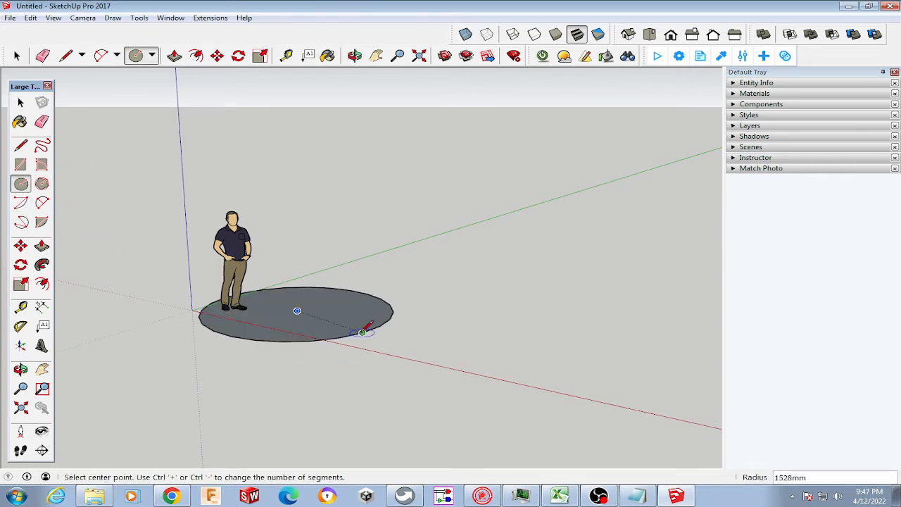
key(p)
click(338, 316)
click(318, 201)
key(space)
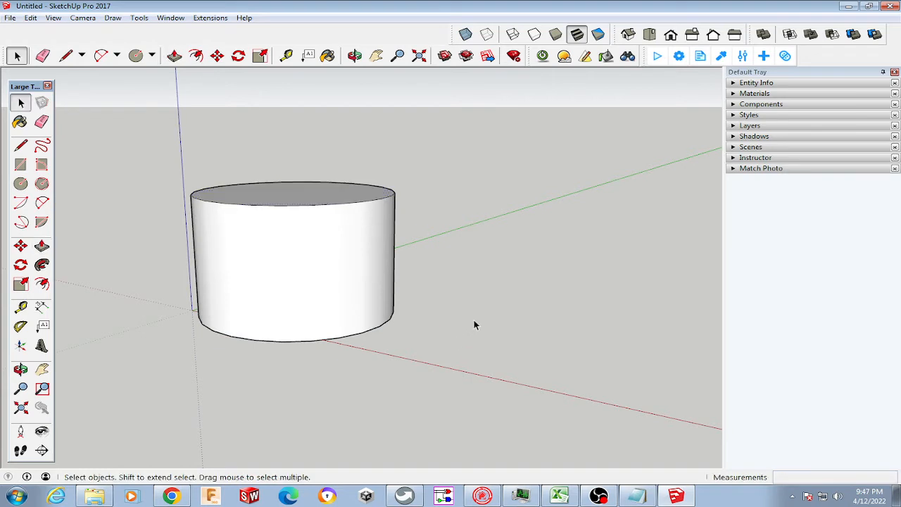
- Select the whole cylinder, move it clear of the human figure and deselect it
triple_click(341, 302)
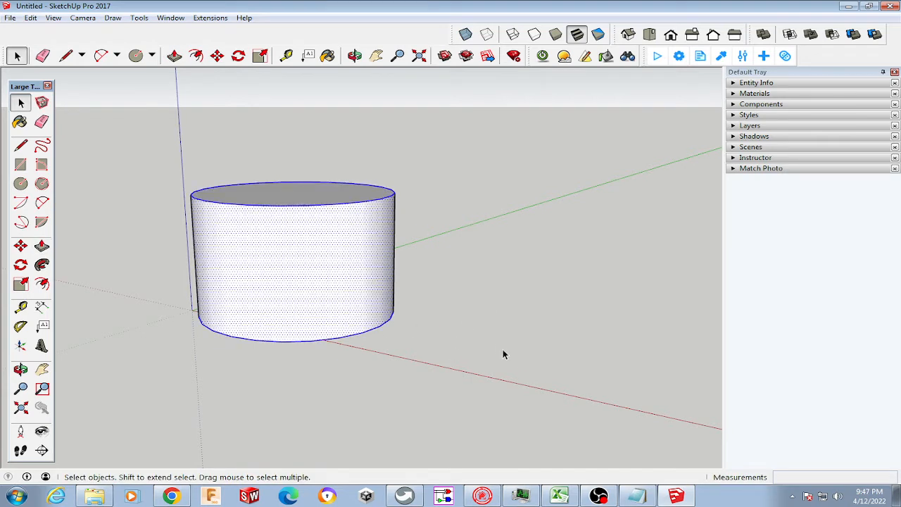
key(m)
click(469, 316)
click(581, 346)
key(space)
click(549, 286)
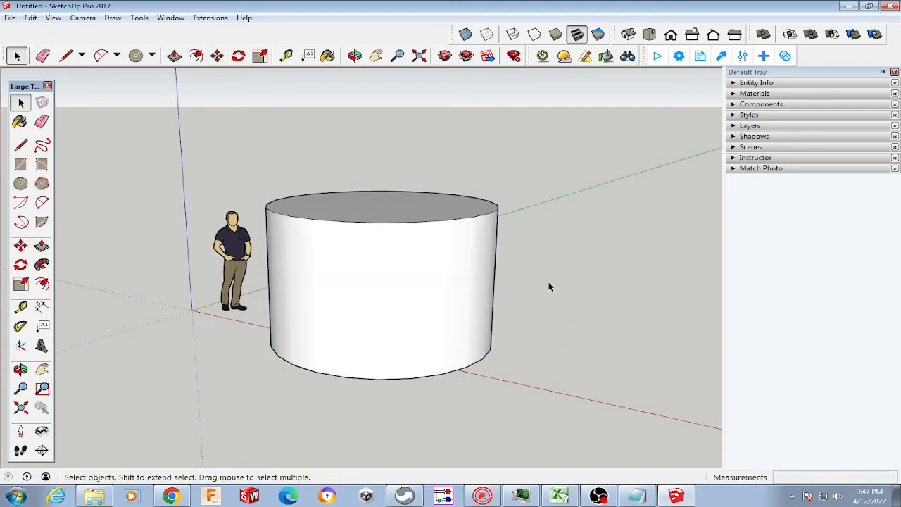
- Save the cylinder model as "test" in the PROJECT folder on drive E:
click(11, 18)
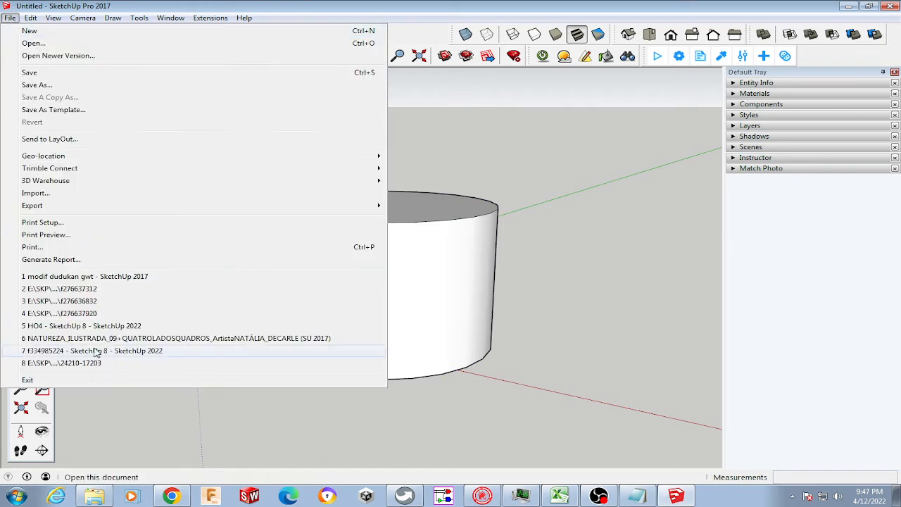
click(42, 73)
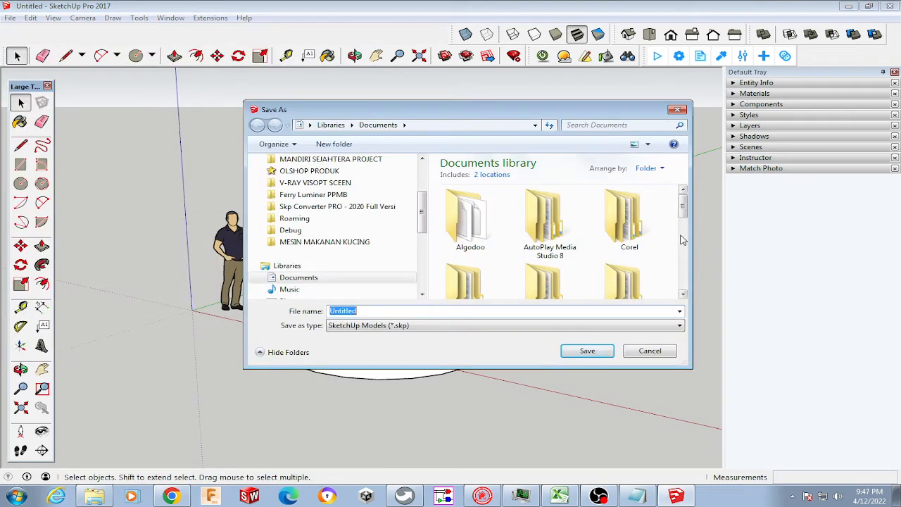
drag(683, 217, 683, 277)
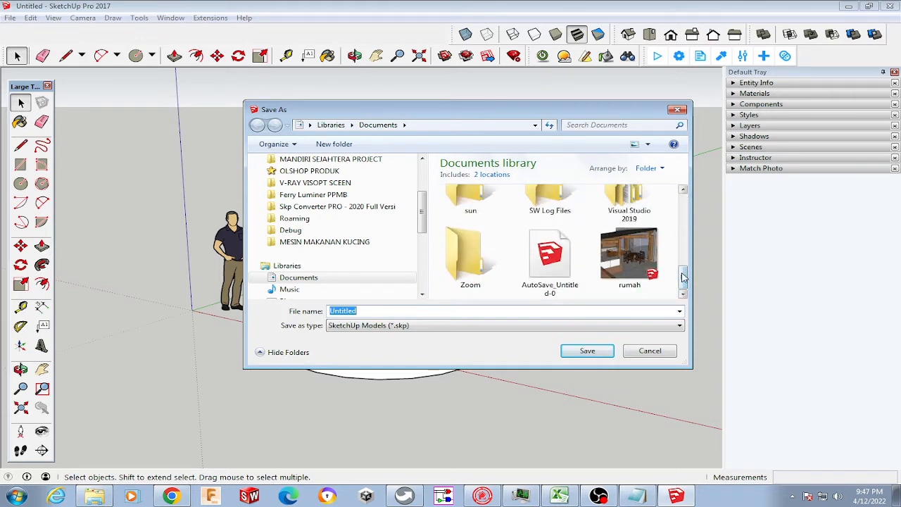
drag(682, 281, 683, 212)
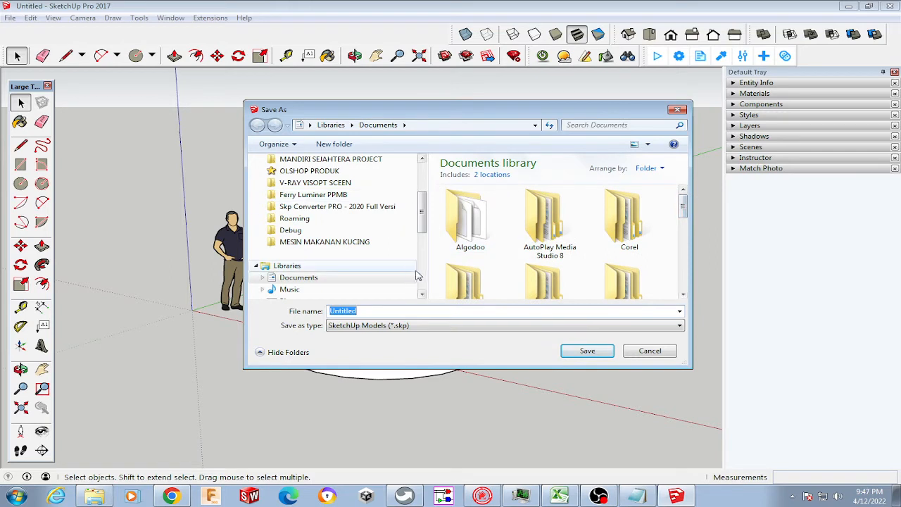
scroll(421, 239, down, 3)
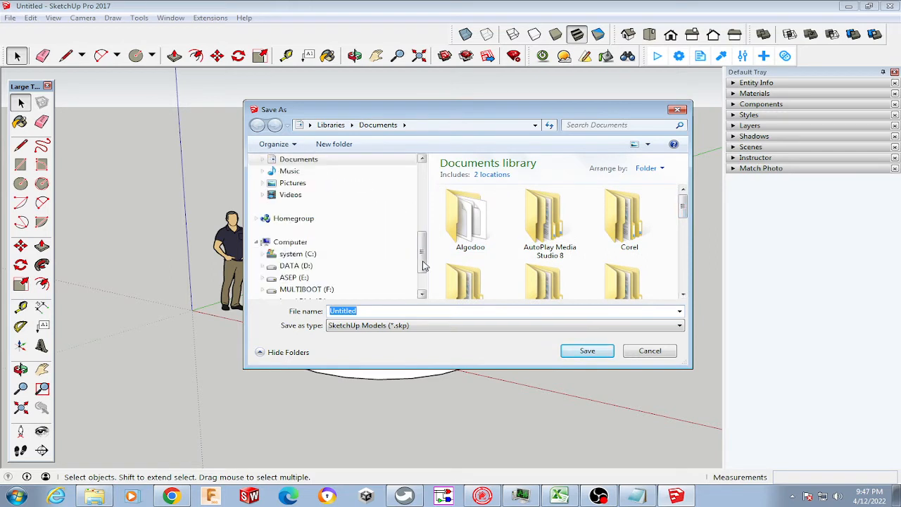
click(292, 278)
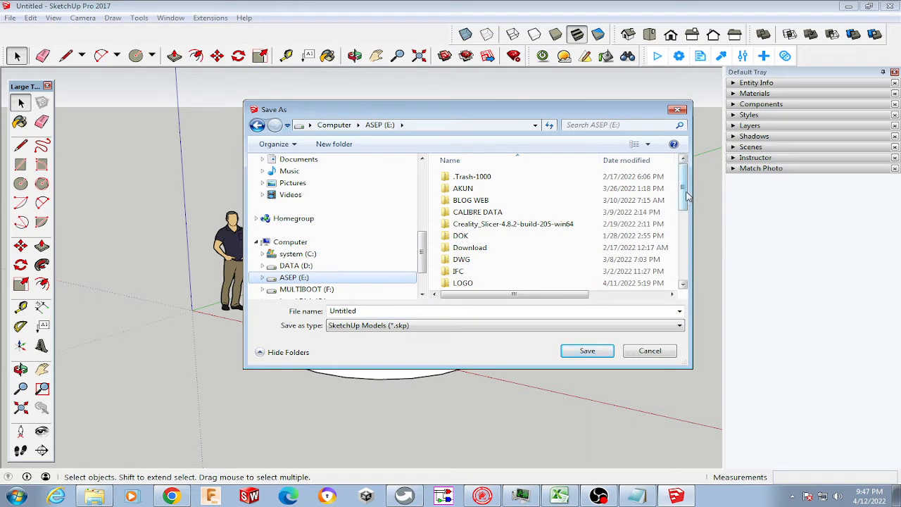
scroll(555, 197, down, 3)
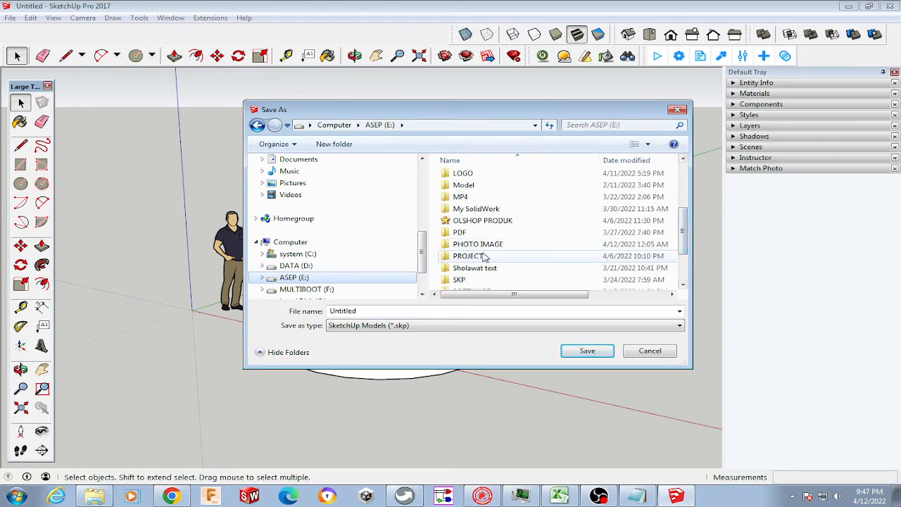
click(484, 258)
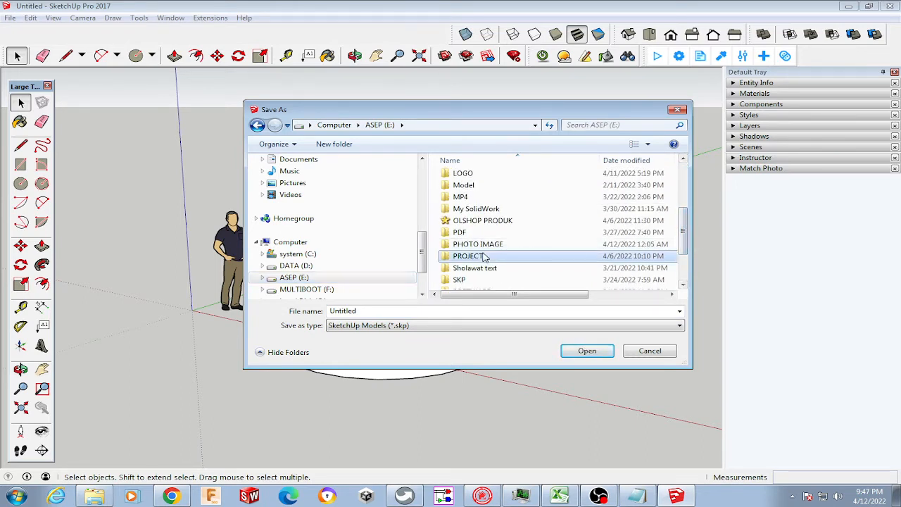
click(586, 351)
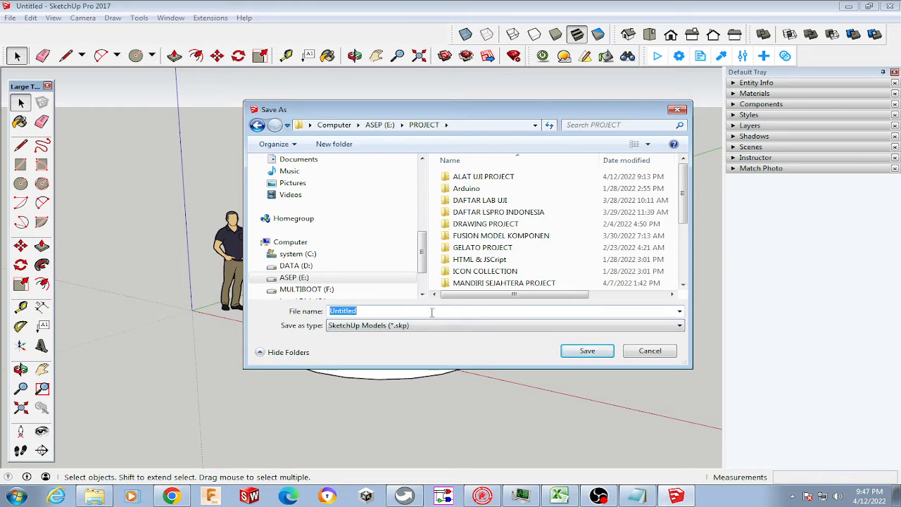
text(test)
click(591, 352)
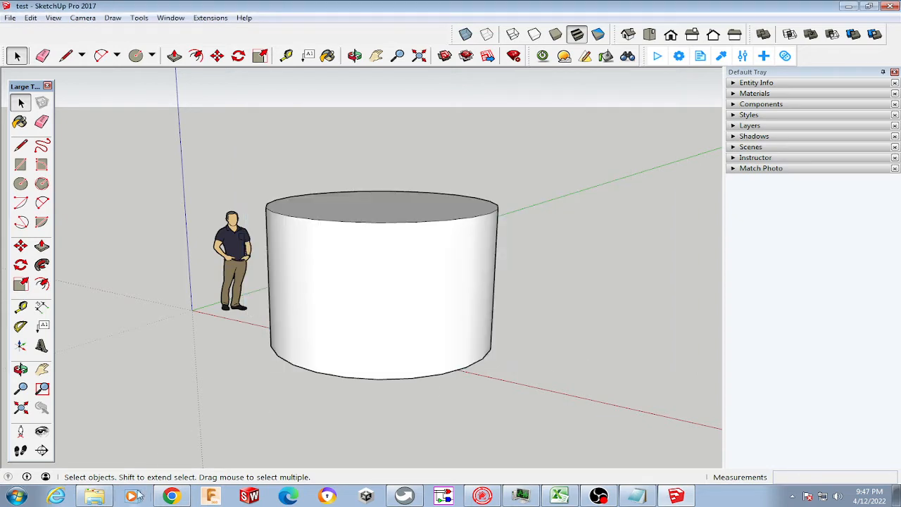
- Switch to File Explorer, open E:\PROJECT and select the saved test model among its files
click(94, 496)
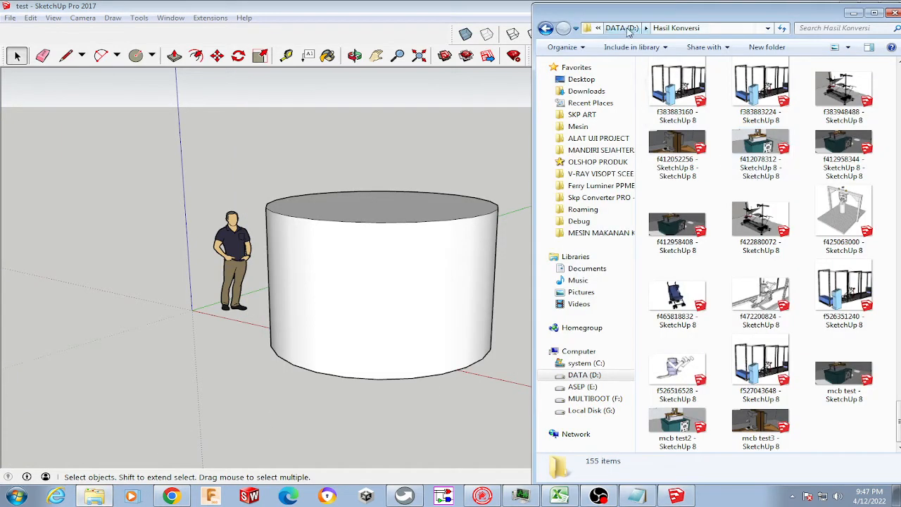
click(581, 387)
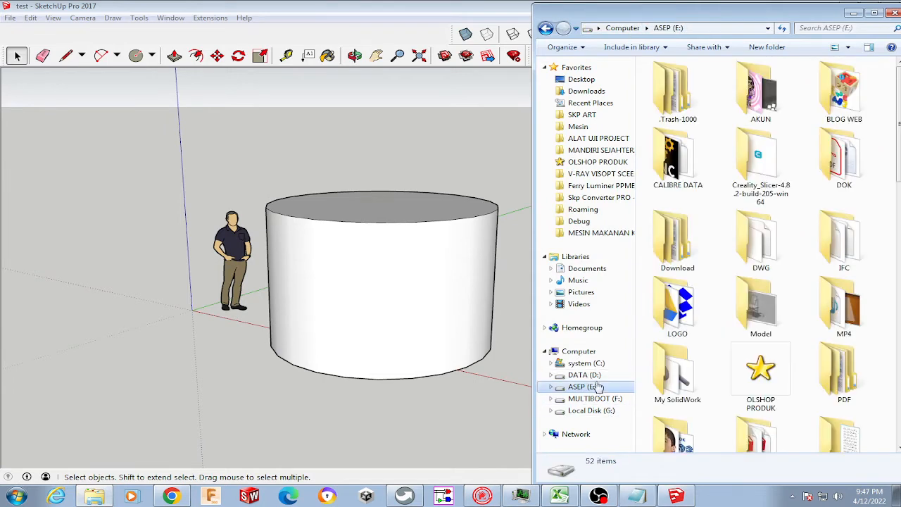
click(896, 338)
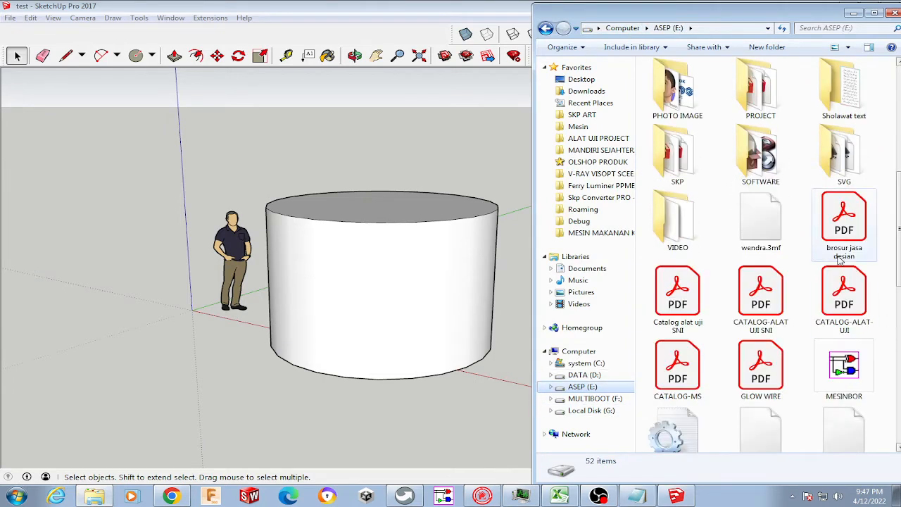
double_click(761, 88)
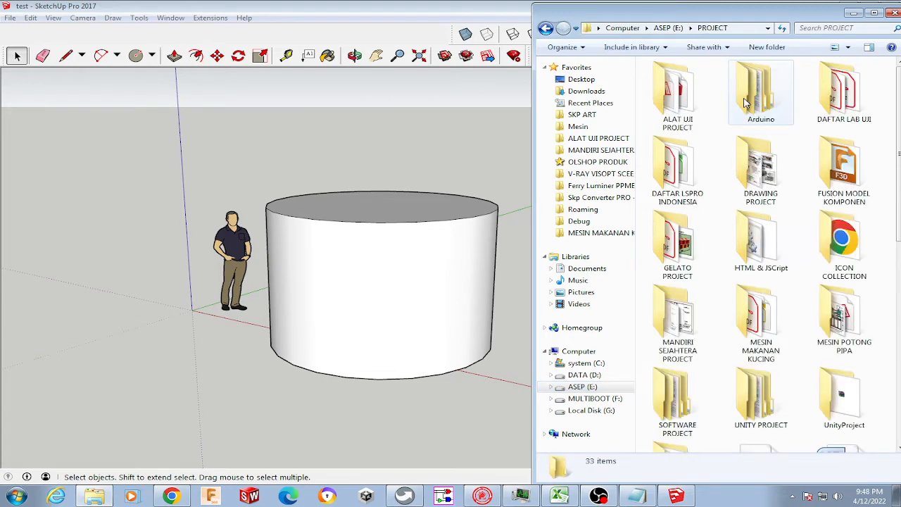
scroll(767, 145, down, 2)
scroll(767, 144, down, 8)
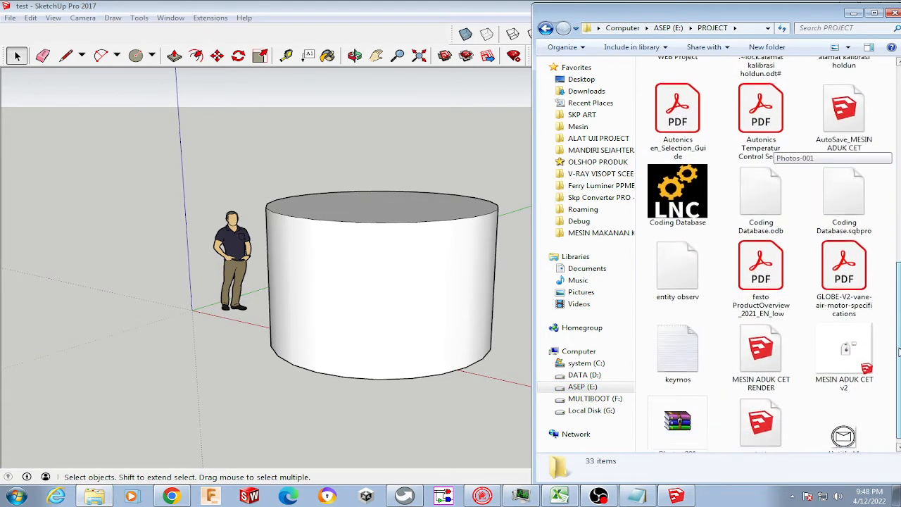
click(770, 433)
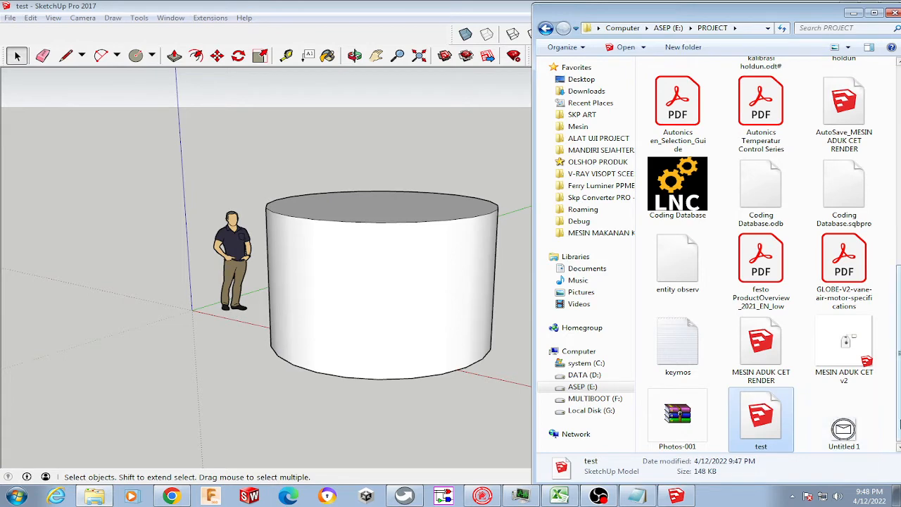
drag(899, 425, 899, 447)
- Close SketchUp and look through the PROJECT folder for a backup file of the test model
click(487, 166)
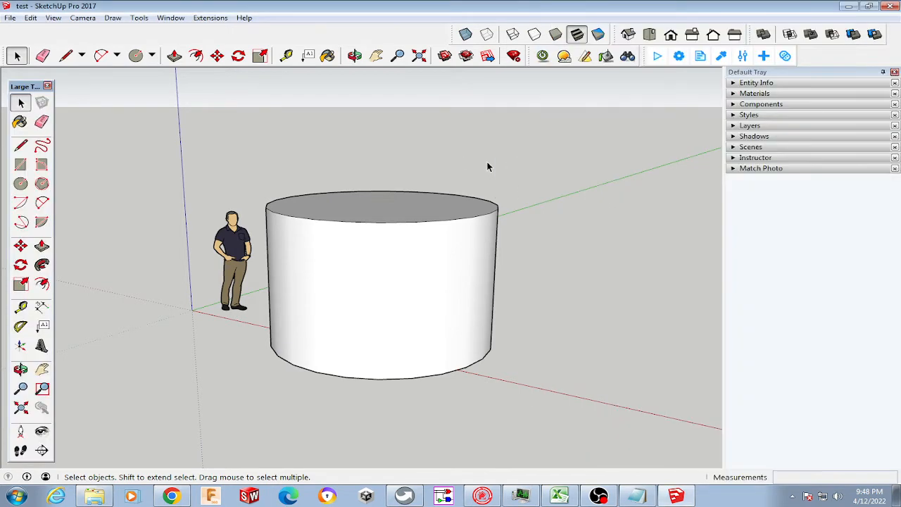
click(892, 6)
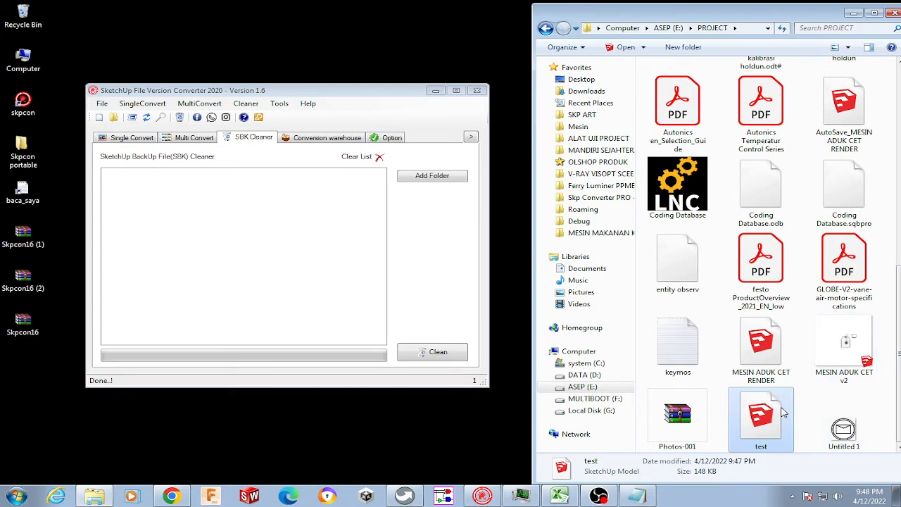
scroll(789, 402, up, 10)
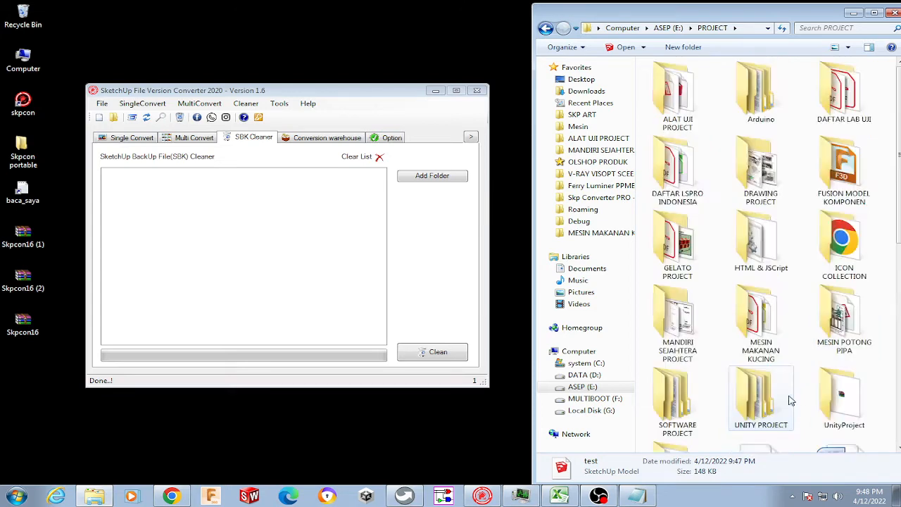
scroll(790, 400, down, 10)
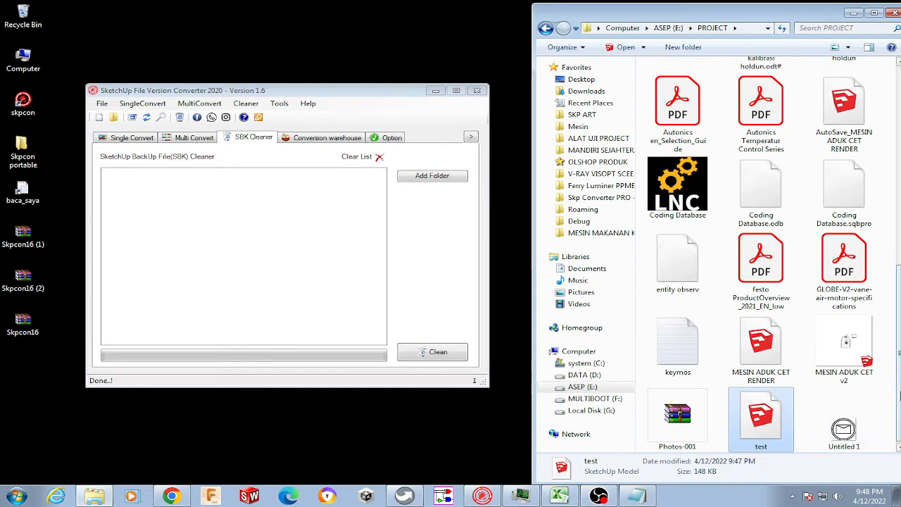
click(813, 413)
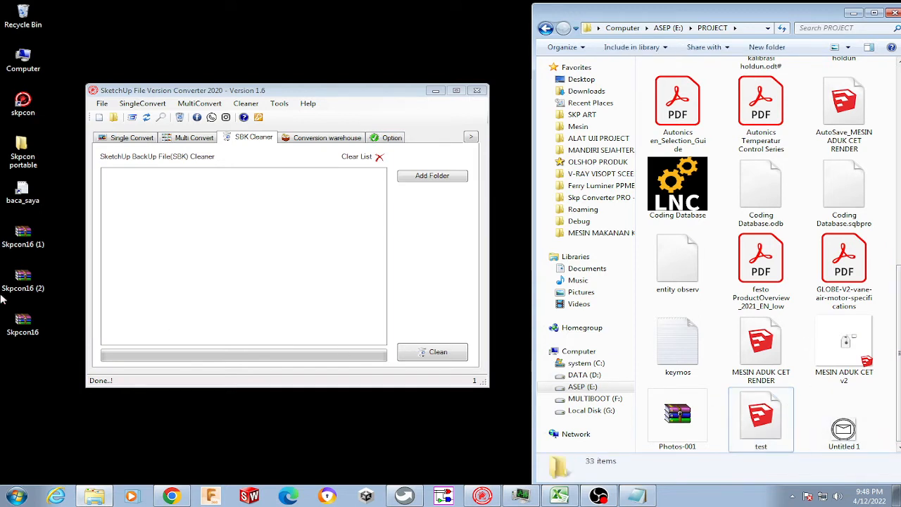
- Launch SketchUp 2017 again and reopen the recent model E:\PROJECT\test
click(15, 496)
mouse_move(50, 239)
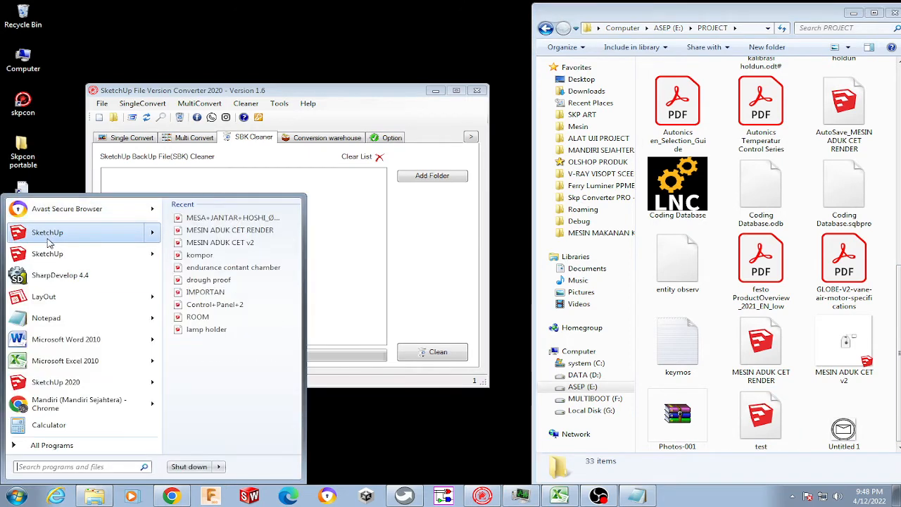
click(49, 246)
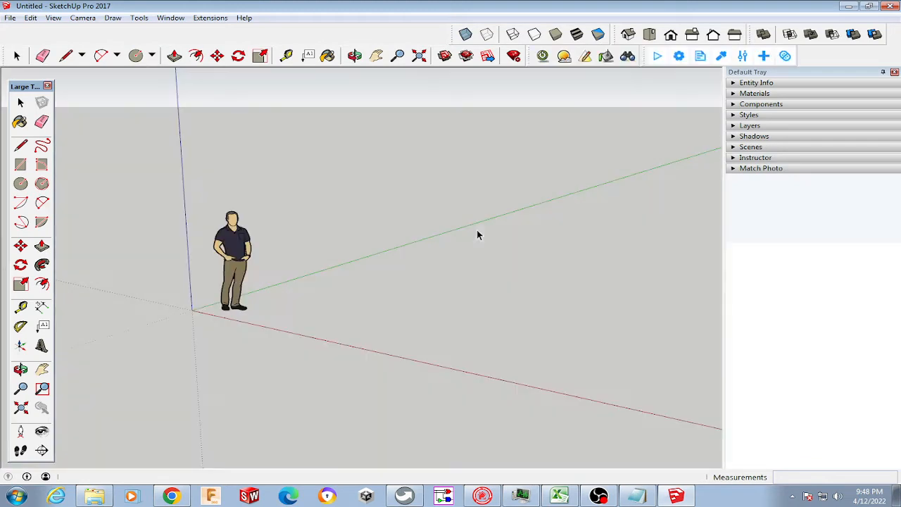
click(10, 18)
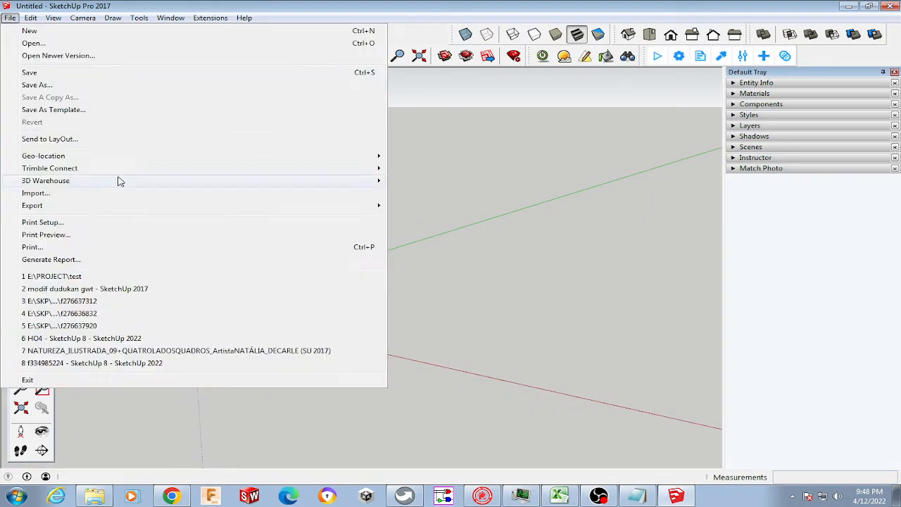
click(181, 276)
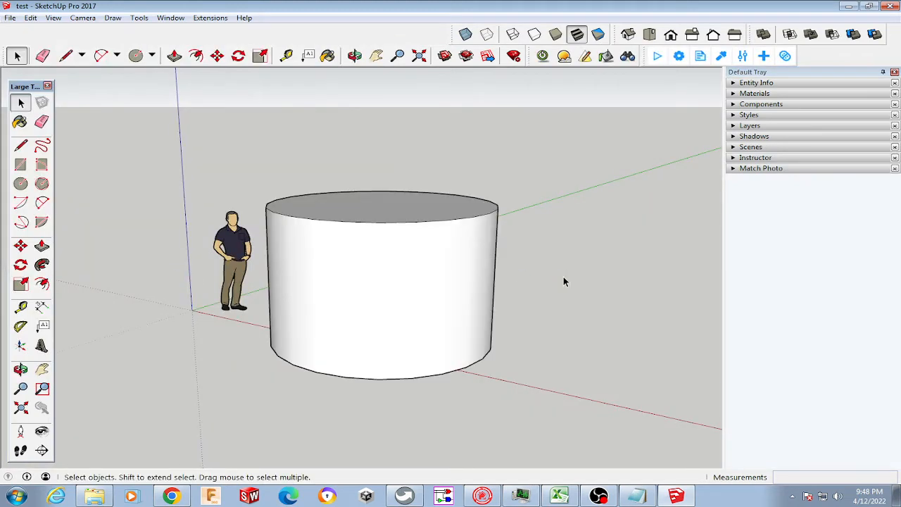
- Orbit to a higher view of the cylinder, save the test model again and close SketchUp
key(o)
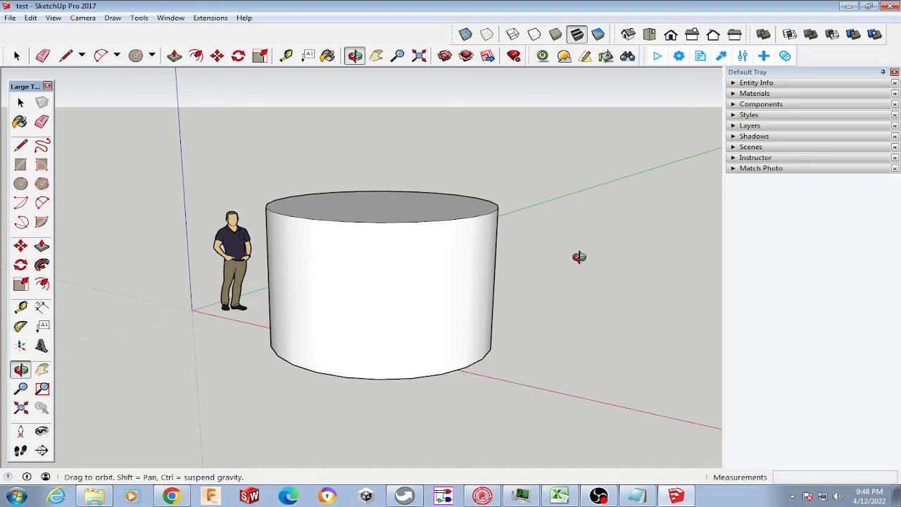
drag(497, 268, 182, 102)
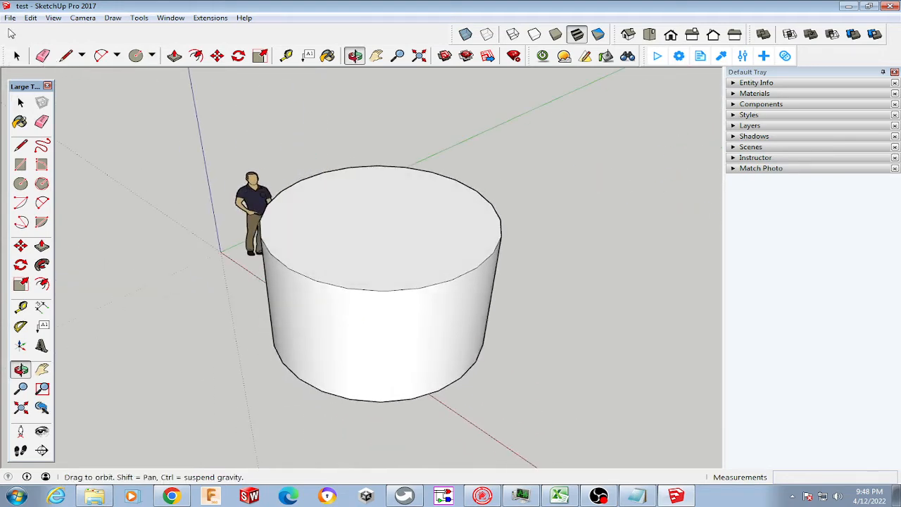
click(10, 19)
click(60, 76)
click(891, 6)
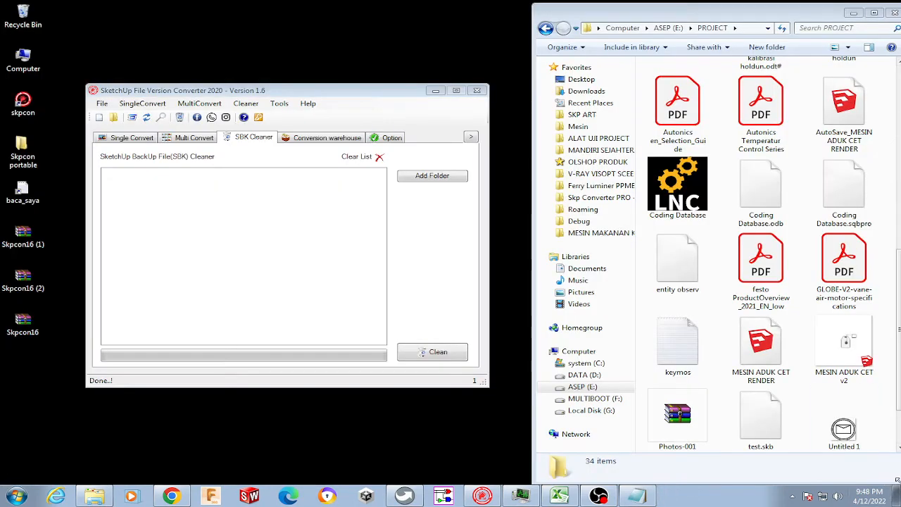
- Compare the details of the test.skb backup and the test model in the PROJECT folder, checking the folder's location
drag(900, 386, 899, 425)
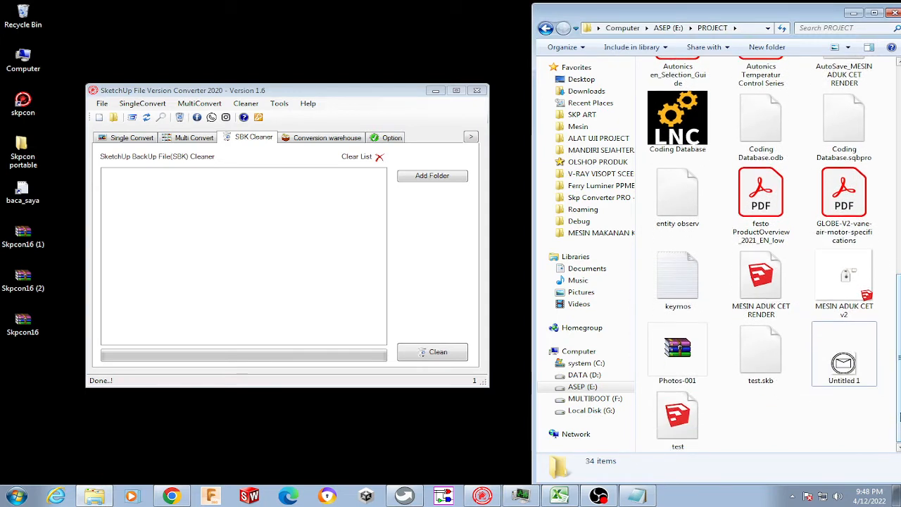
click(766, 362)
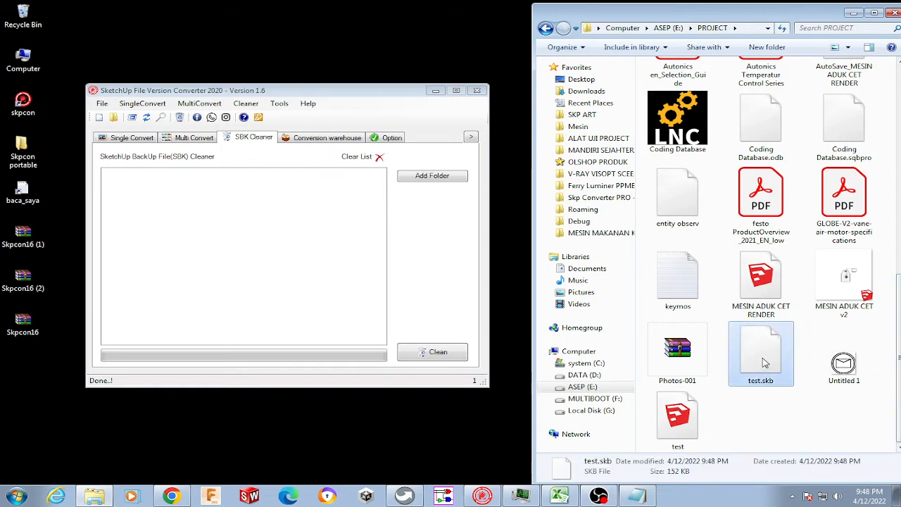
click(681, 437)
click(769, 380)
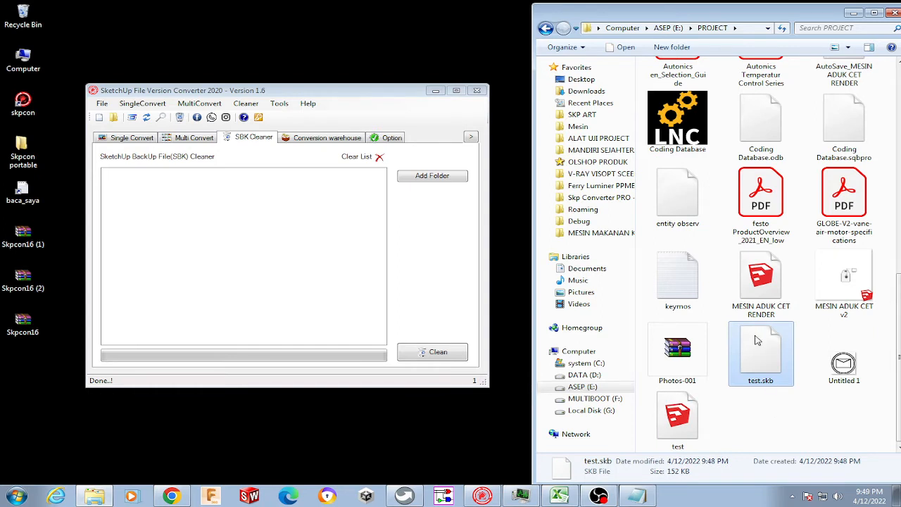
click(672, 417)
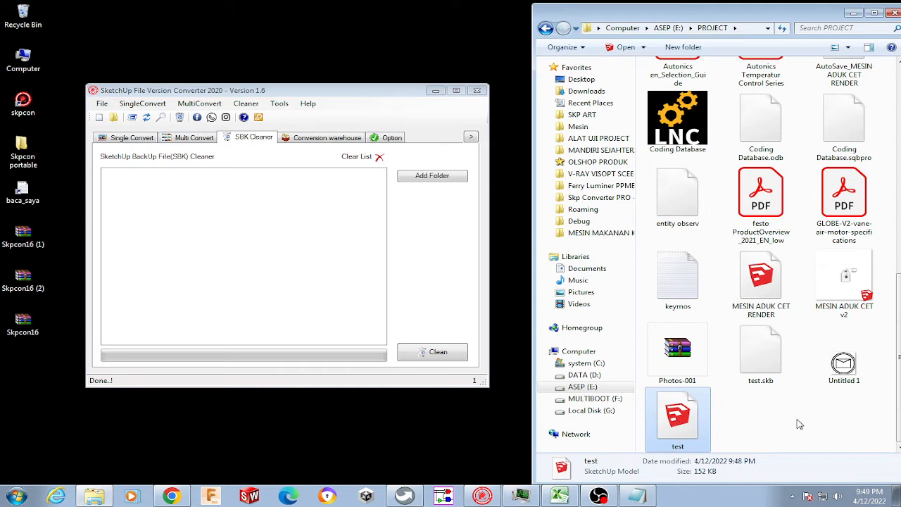
click(766, 359)
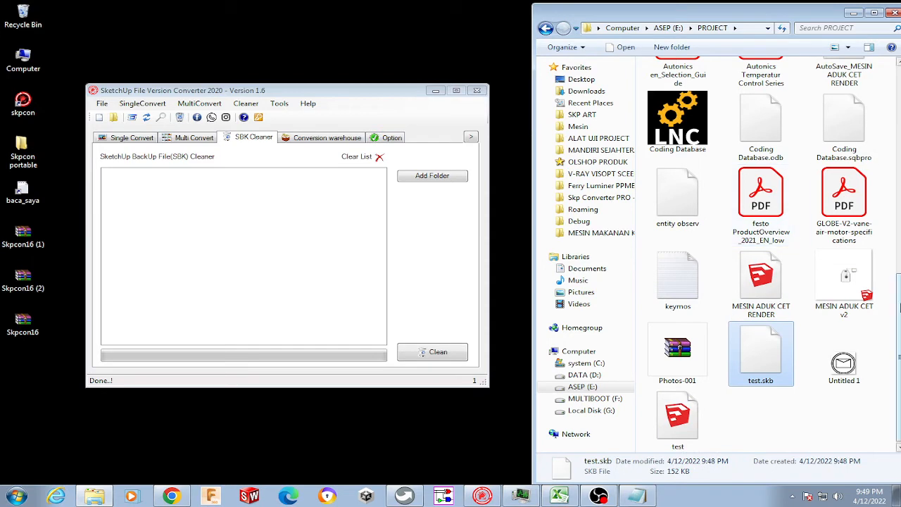
scroll(728, 85, up, 10)
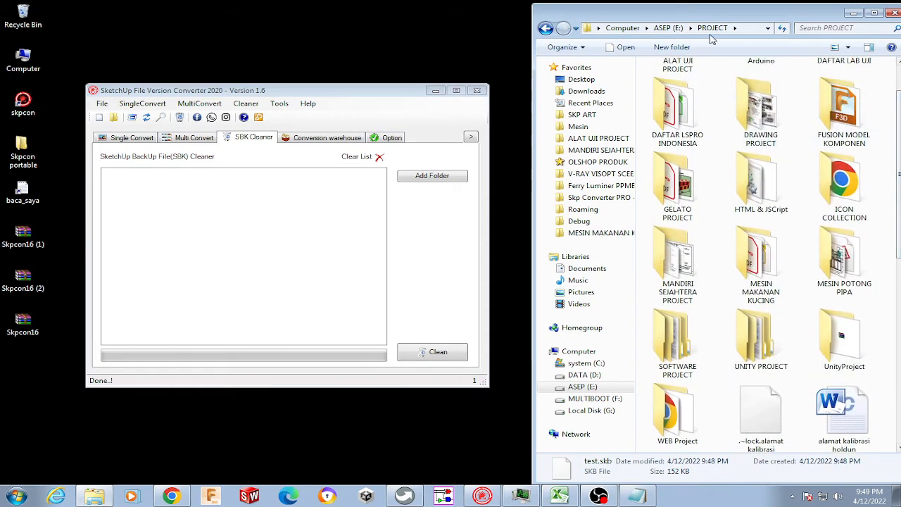
click(711, 28)
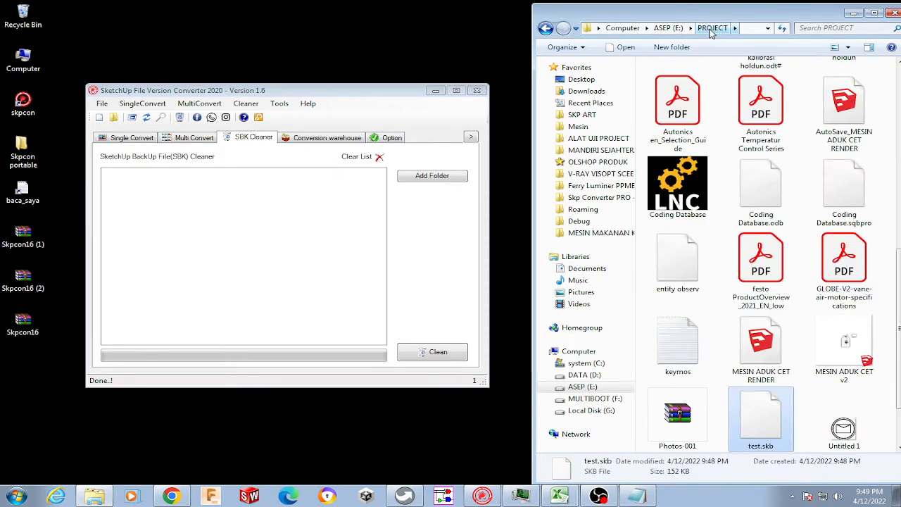
- Try to add the PROJECT folder from drive E: to the SBK Cleaner list straight from the Explorer window
click(254, 149)
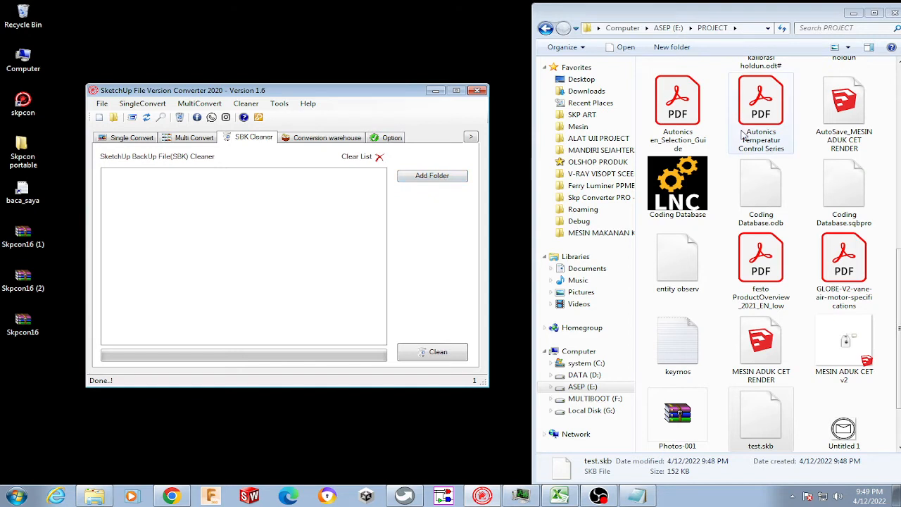
click(668, 28)
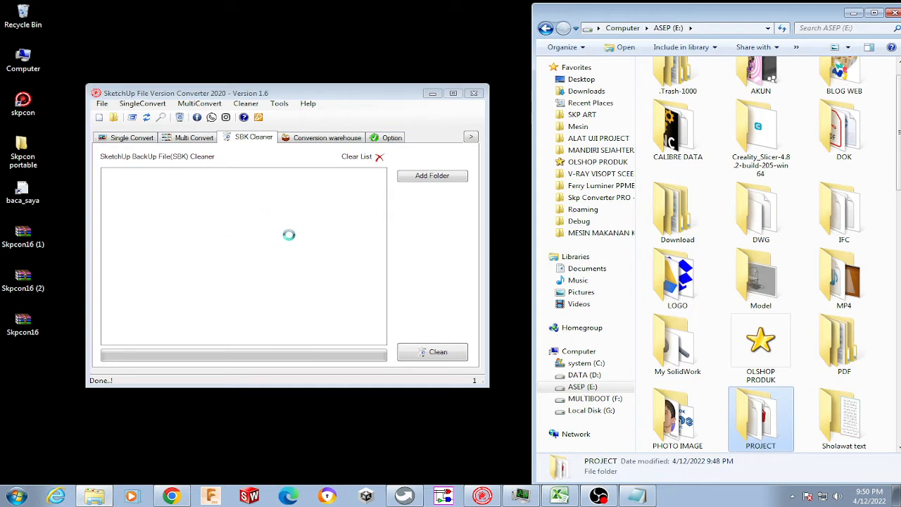
drag(761, 412, 308, 258)
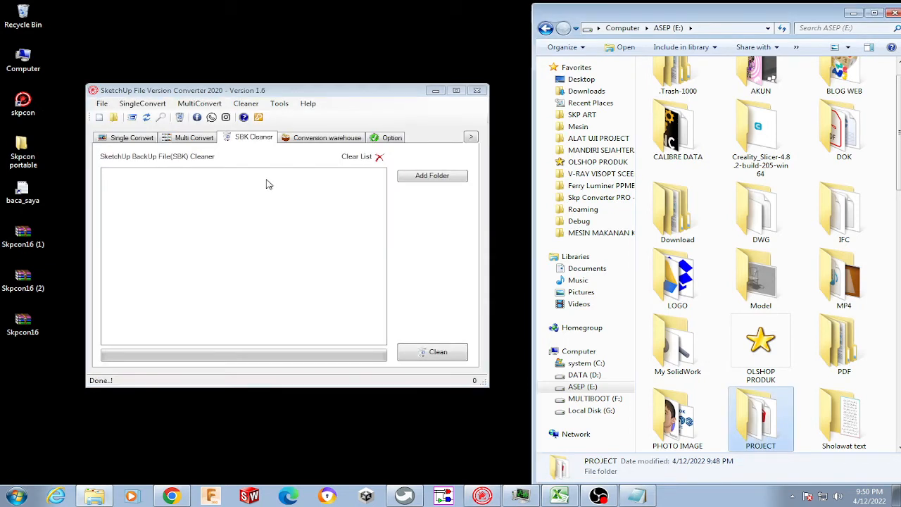
click(255, 231)
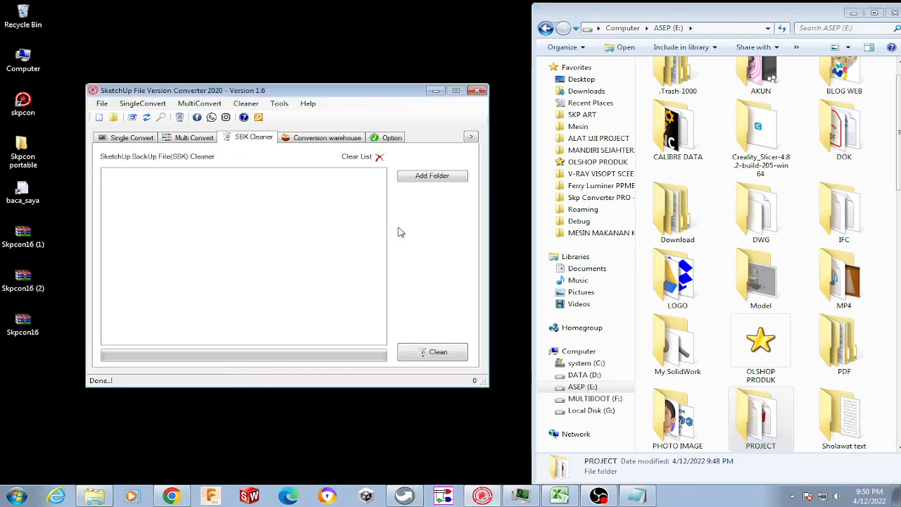
- Try to add the E:\PROJECT\ALAT UJI PROJECT folder to the SBK Cleaner list and dismiss the message
click(442, 179)
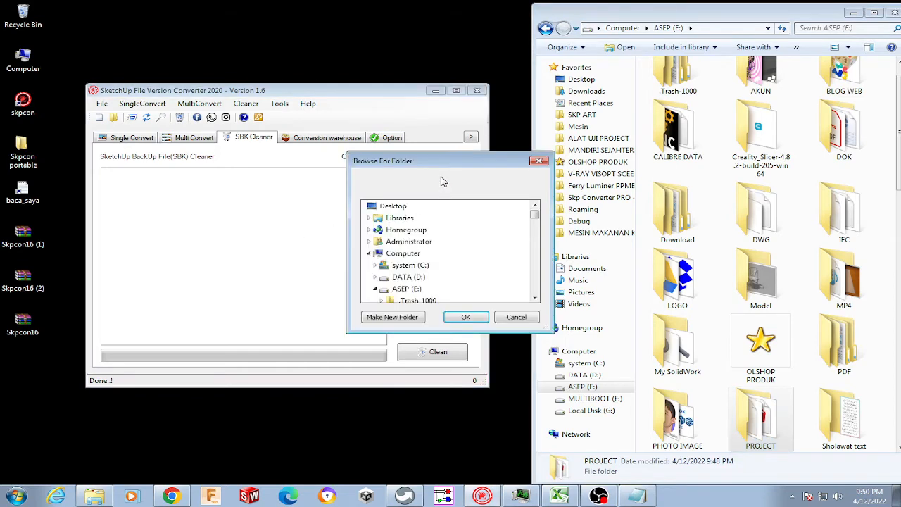
click(407, 290)
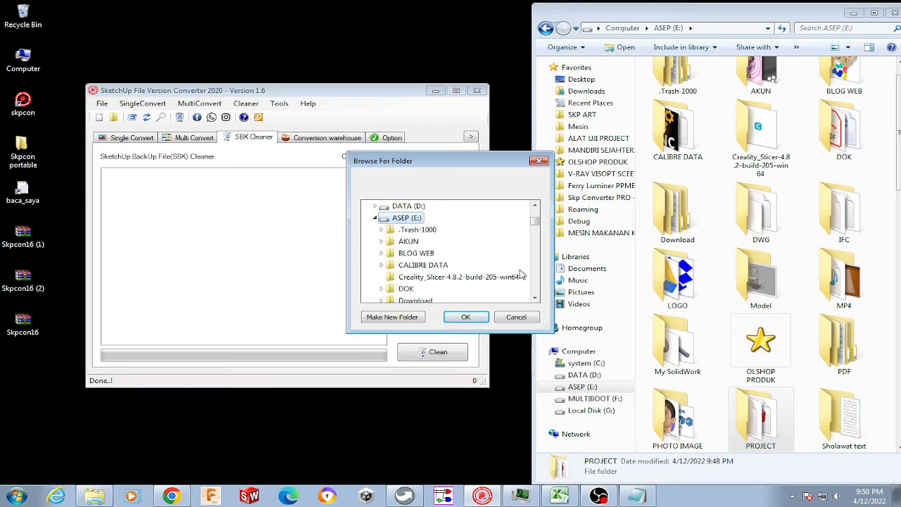
scroll(524, 275, down, 4)
scroll(523, 275, down, 2)
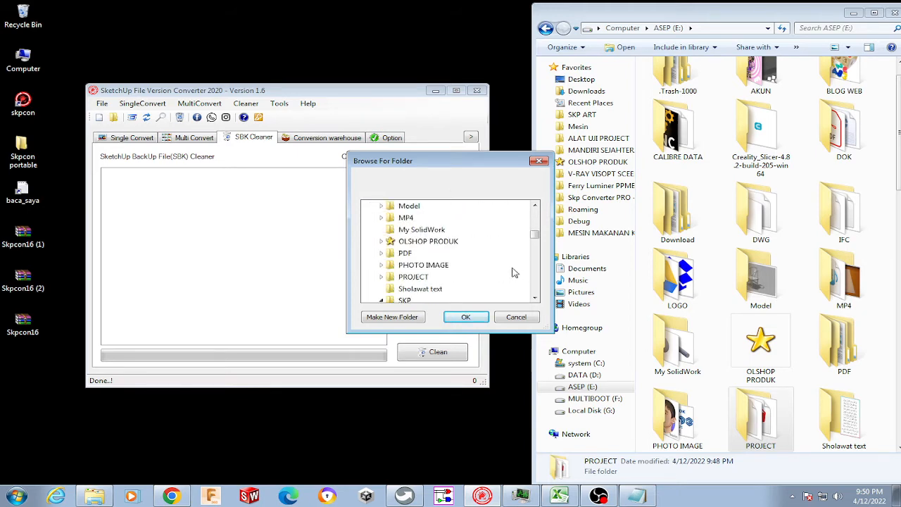
click(435, 281)
scroll(423, 274, down, 2)
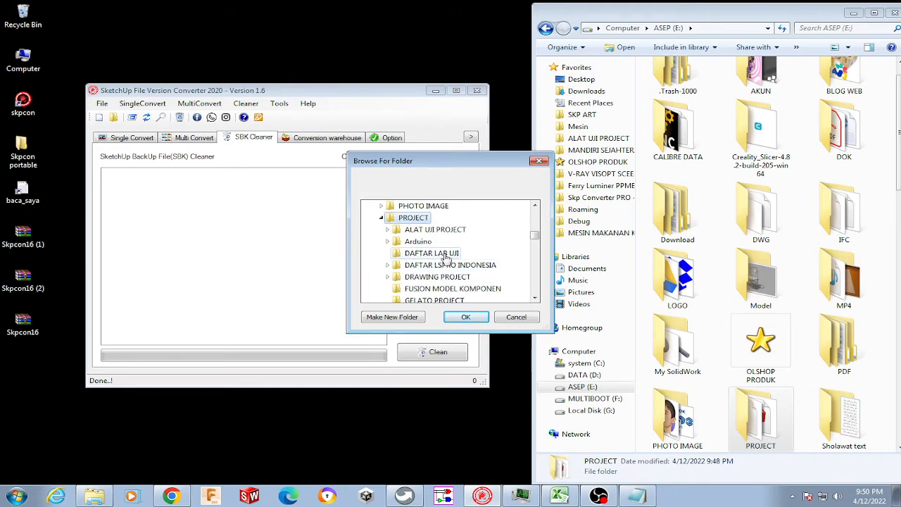
click(453, 230)
scroll(501, 234, down, 2)
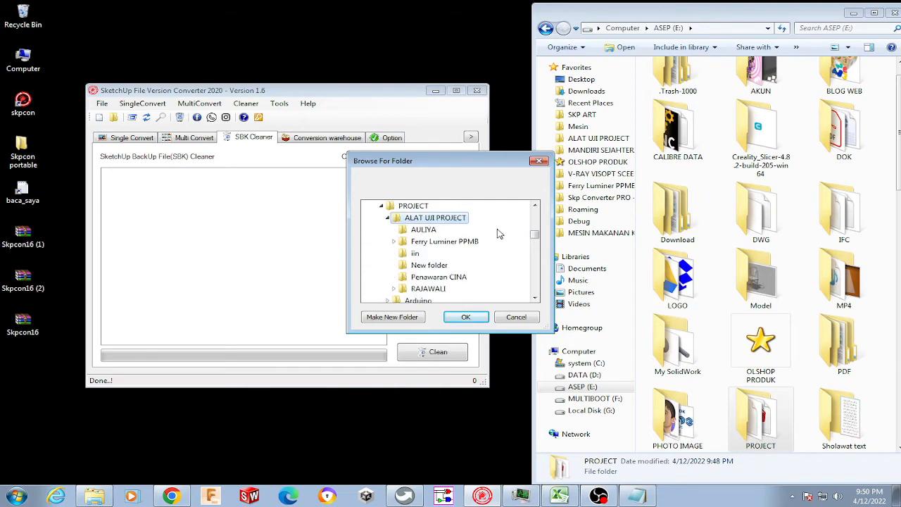
click(466, 317)
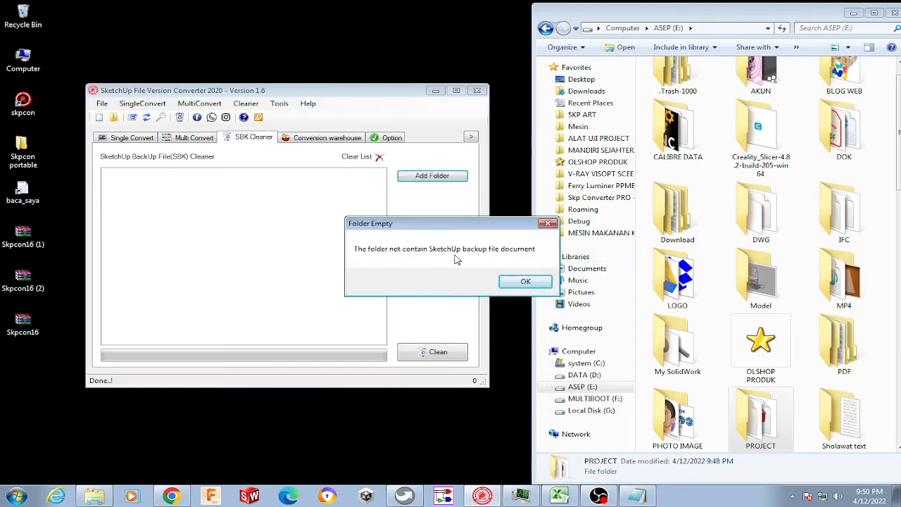
click(525, 281)
- Try to add the E:\PROJECT folder itself to the SBK Cleaner and dismiss the message
click(443, 174)
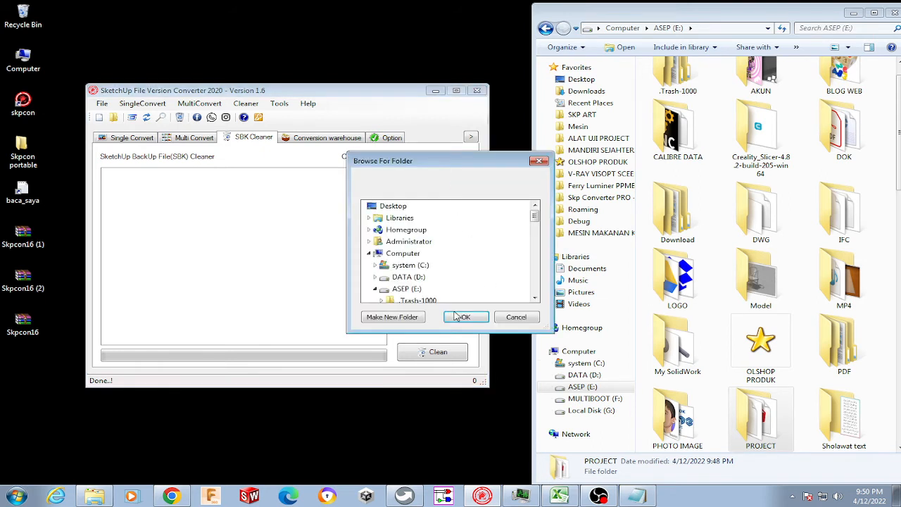
scroll(535, 276, down, 2)
scroll(535, 276, down, 7)
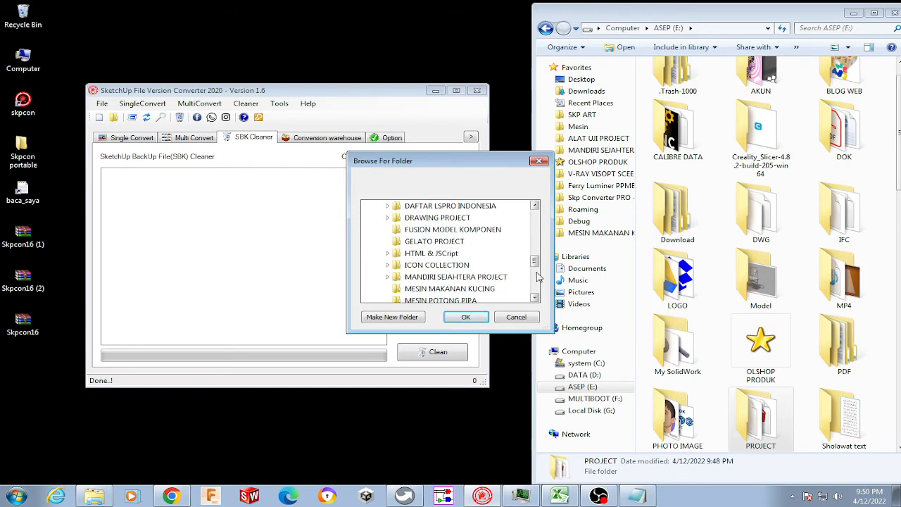
click(536, 238)
click(404, 242)
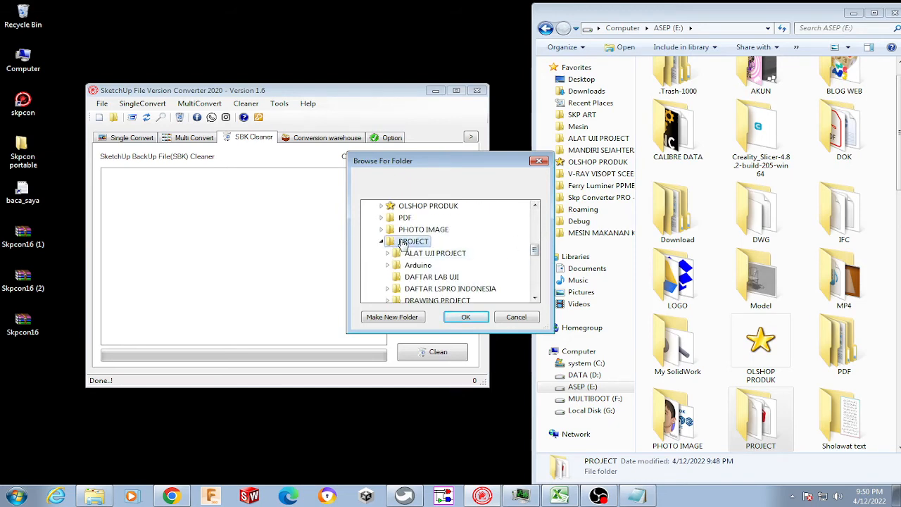
click(469, 318)
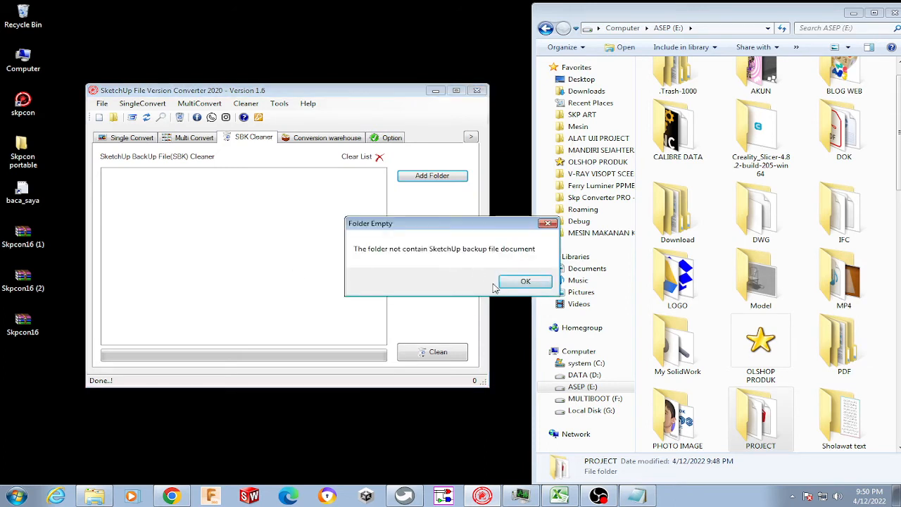
click(521, 281)
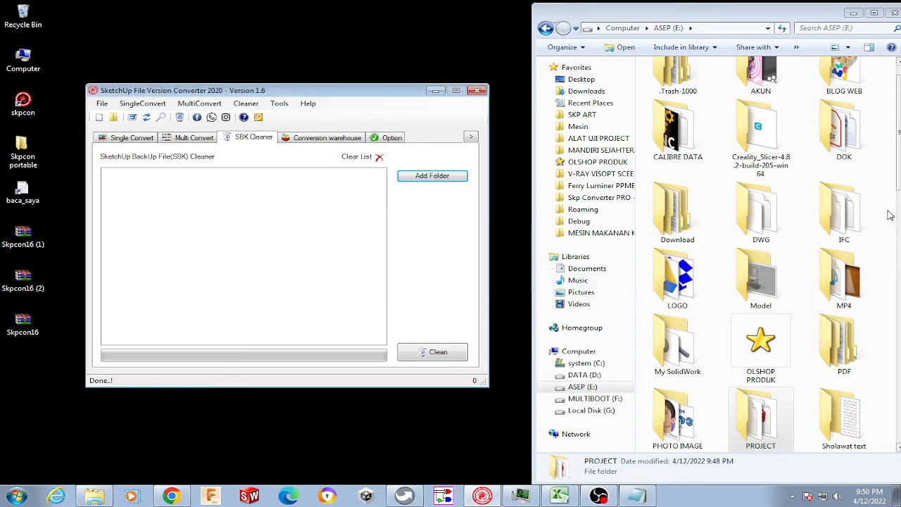
- Check in Explorer that the test.skb backup is in E:\PROJECT, and return to the converter
click(899, 185)
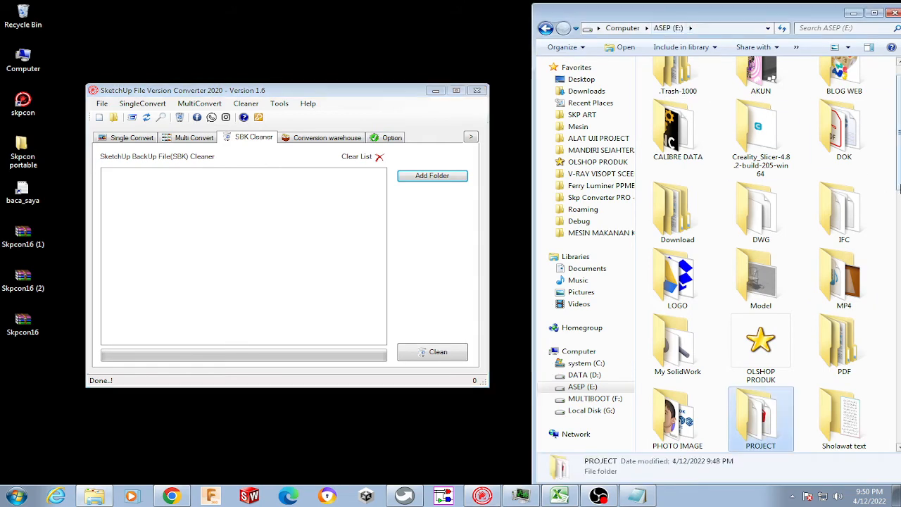
scroll(899, 185, down, 2)
double_click(772, 274)
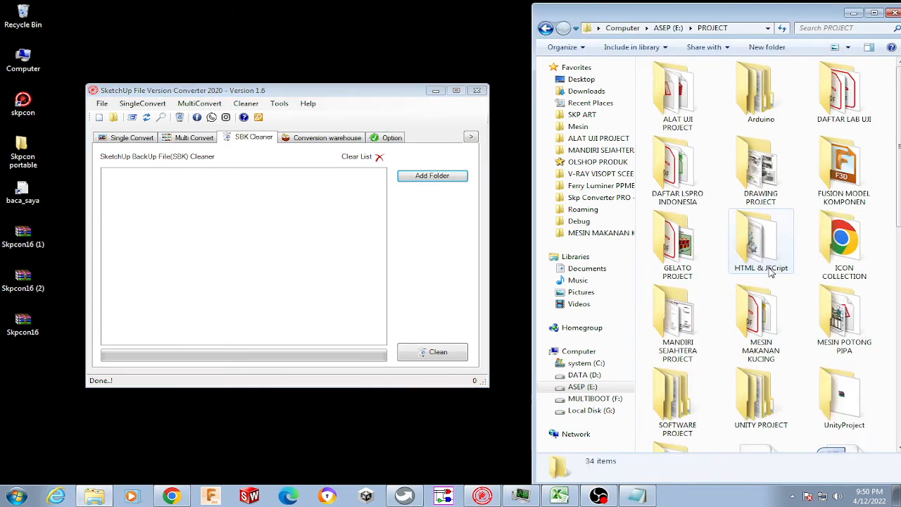
scroll(772, 273, down, 5)
click(769, 365)
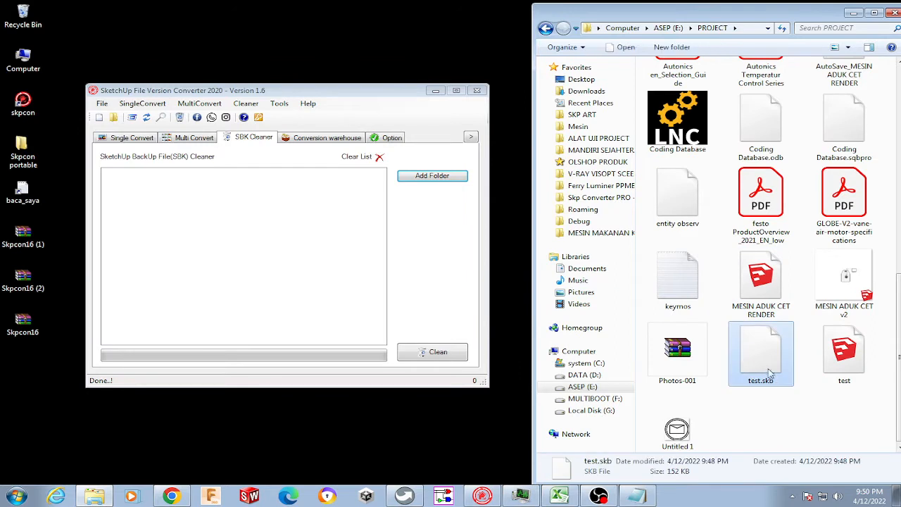
click(256, 271)
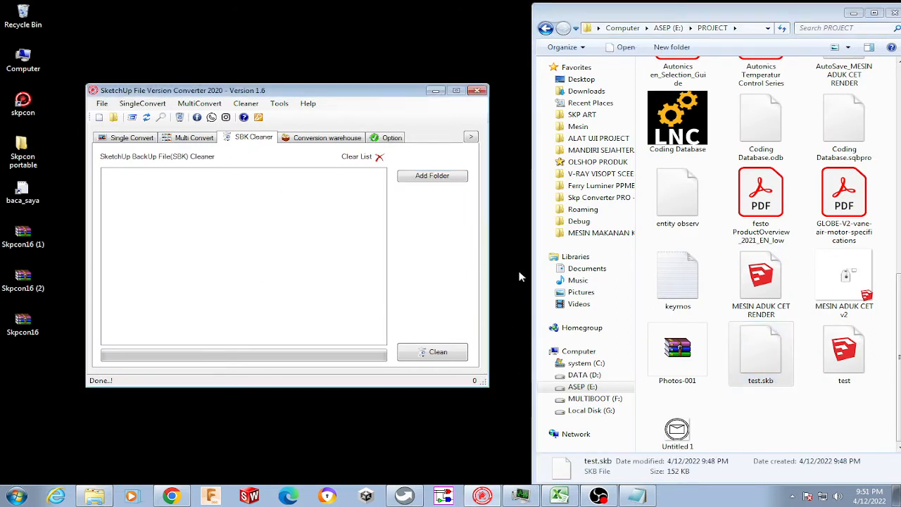
- Show the converter's Conversion warehouse page with its conversion and download folder settings
click(314, 140)
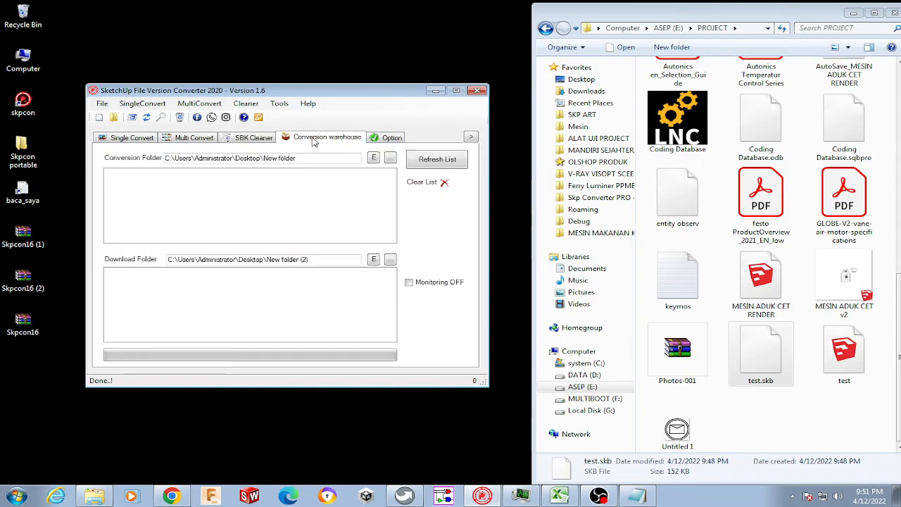
click(265, 140)
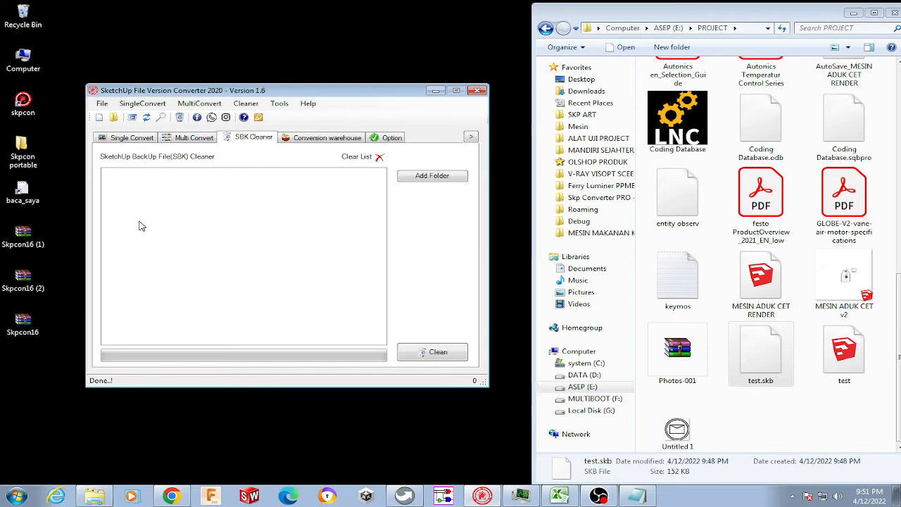
click(308, 140)
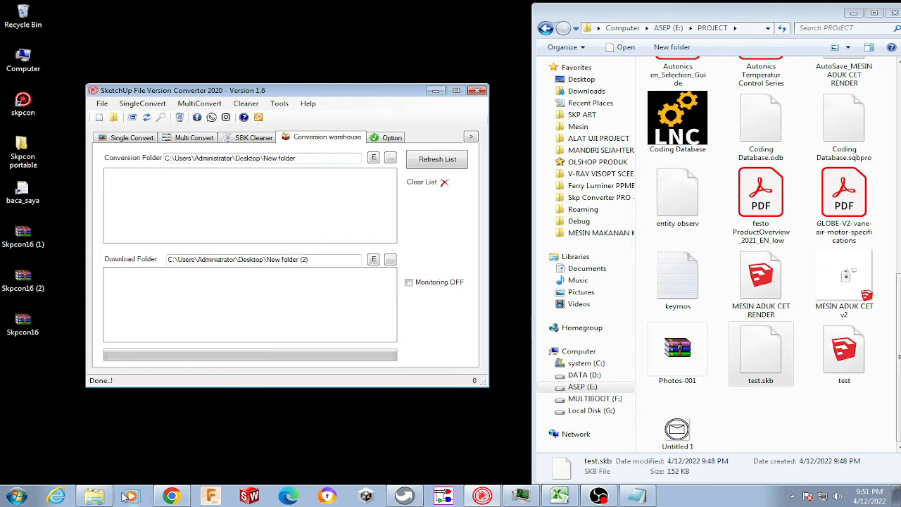
- Switch to Chrome and look through the models on the open 3D Warehouse profile page
click(171, 497)
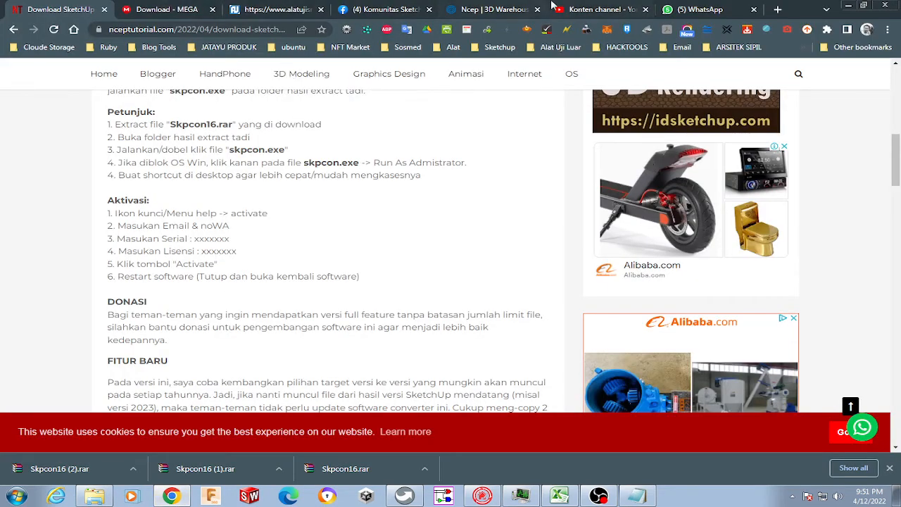
click(502, 10)
scroll(38, 157, up, 6)
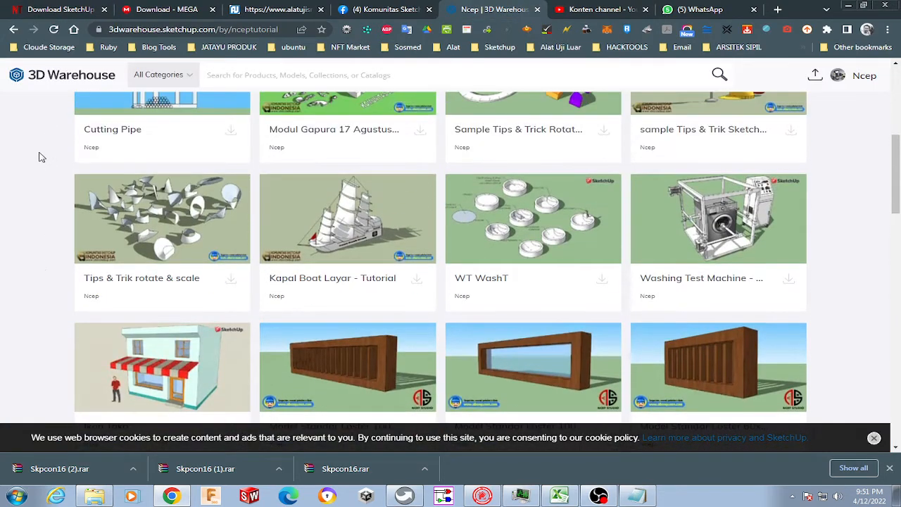
scroll(39, 157, down, 5)
scroll(38, 157, up, 5)
scroll(39, 157, down, 2)
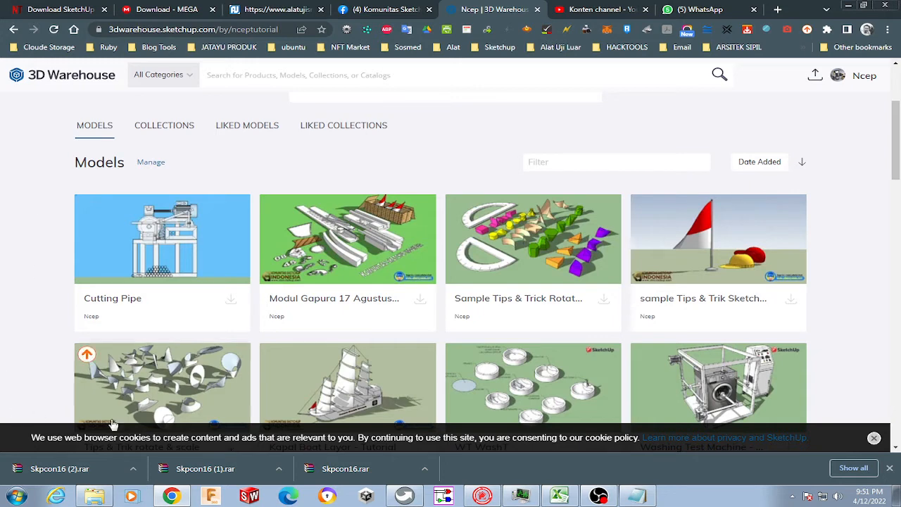
- Switch to Explorer and delete all the HO4 SketchUp files from D:\Skpcon portable\DOWNLOAD
click(85, 500)
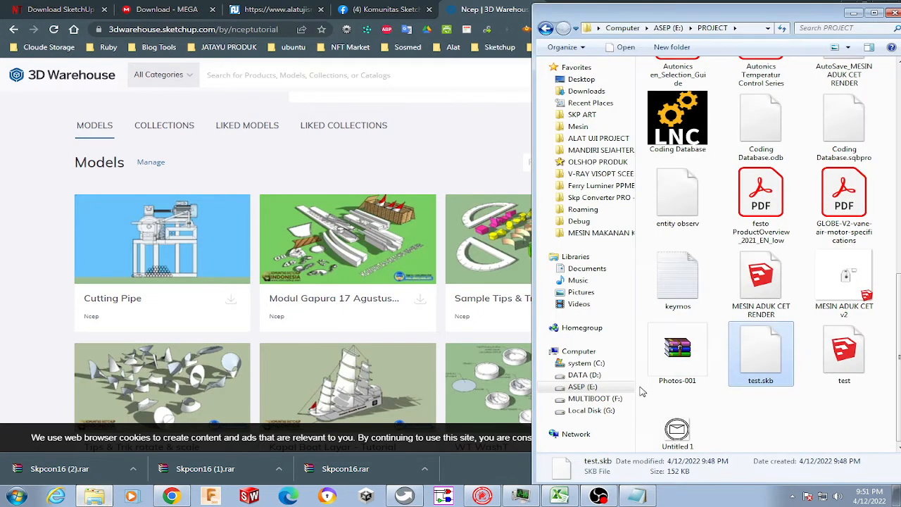
click(584, 374)
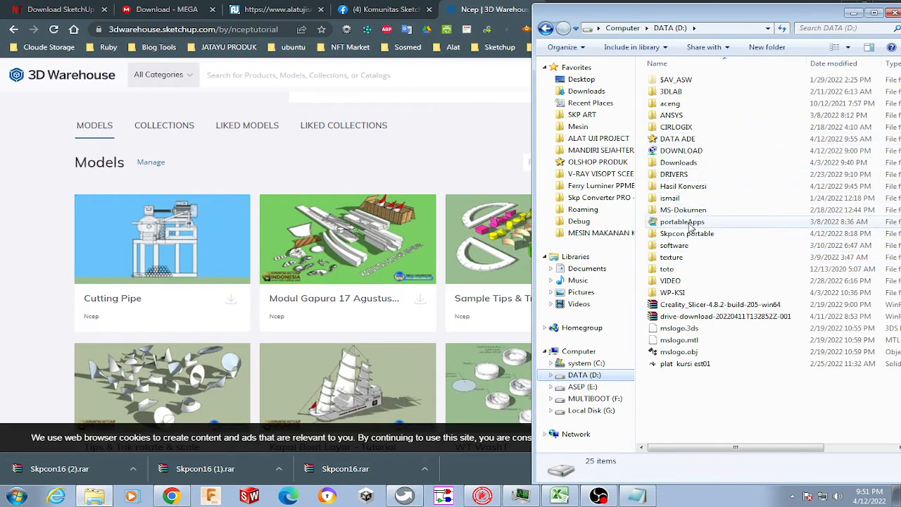
double_click(691, 234)
click(701, 95)
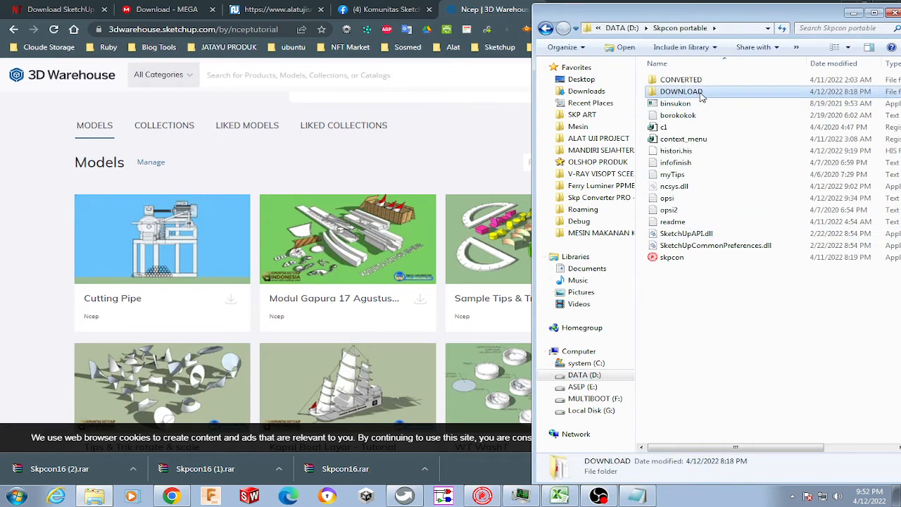
double_click(701, 96)
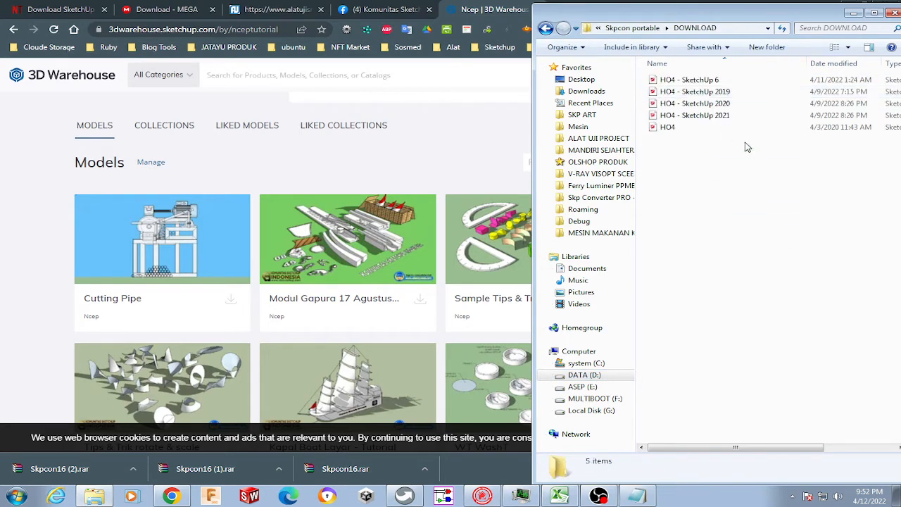
drag(727, 156, 666, 72)
key(Delete)
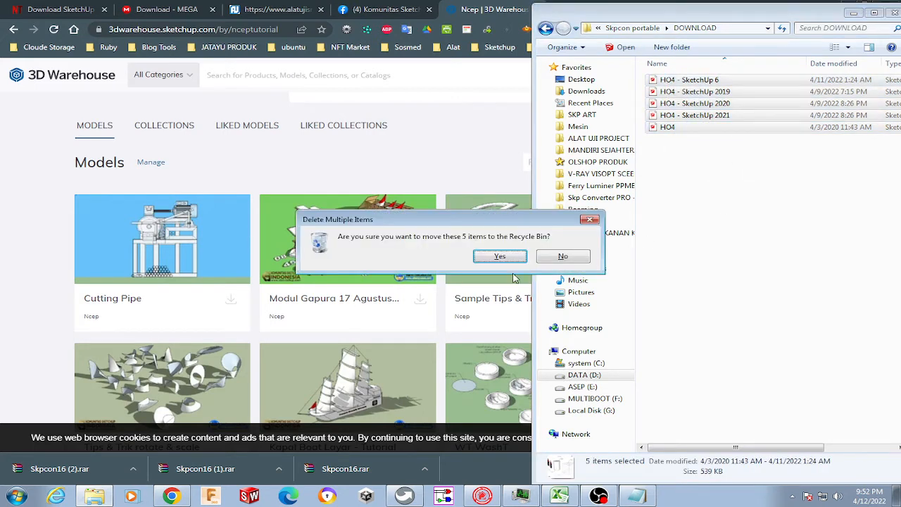
click(500, 256)
- Check the contents of the CONVERTED folder in Skpcon portable and return to the DOWNLOAD folder
click(634, 28)
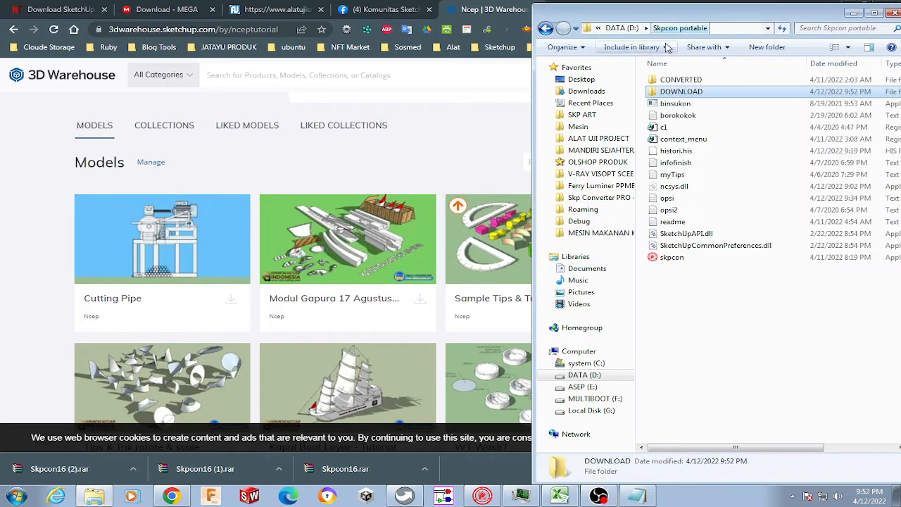
double_click(704, 82)
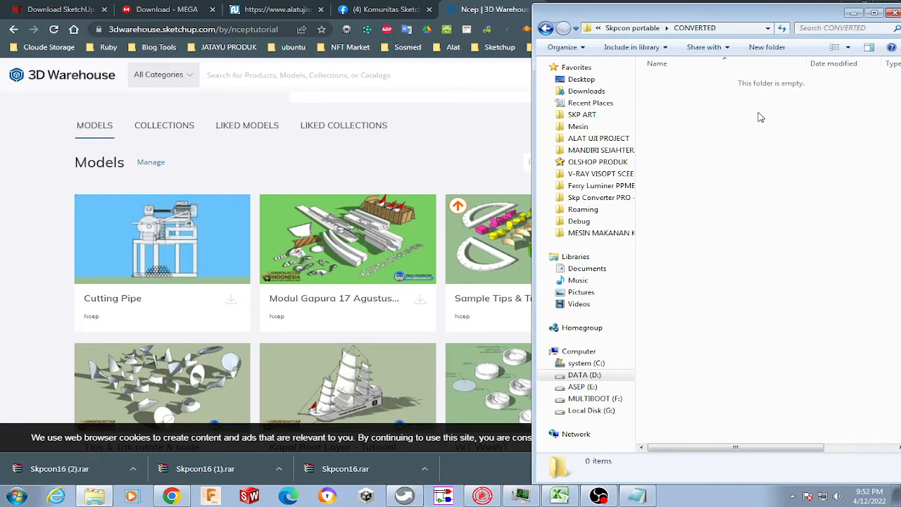
click(633, 28)
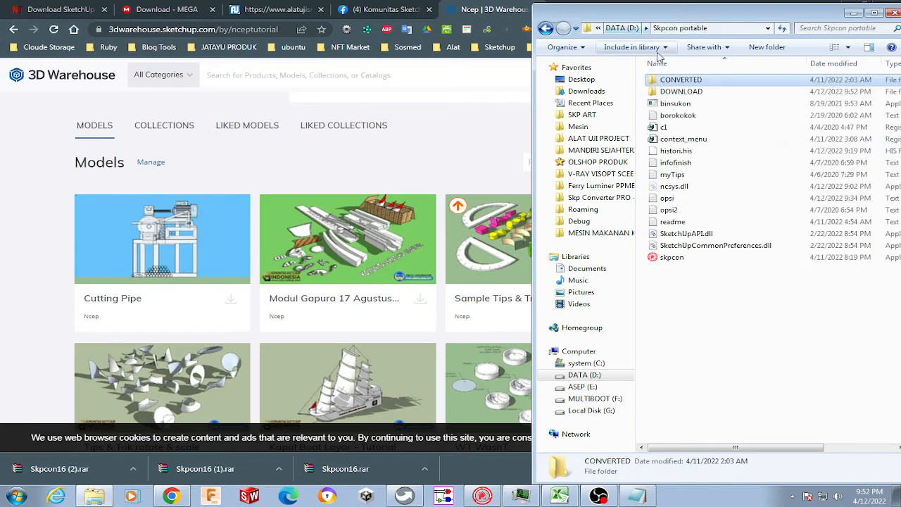
click(678, 93)
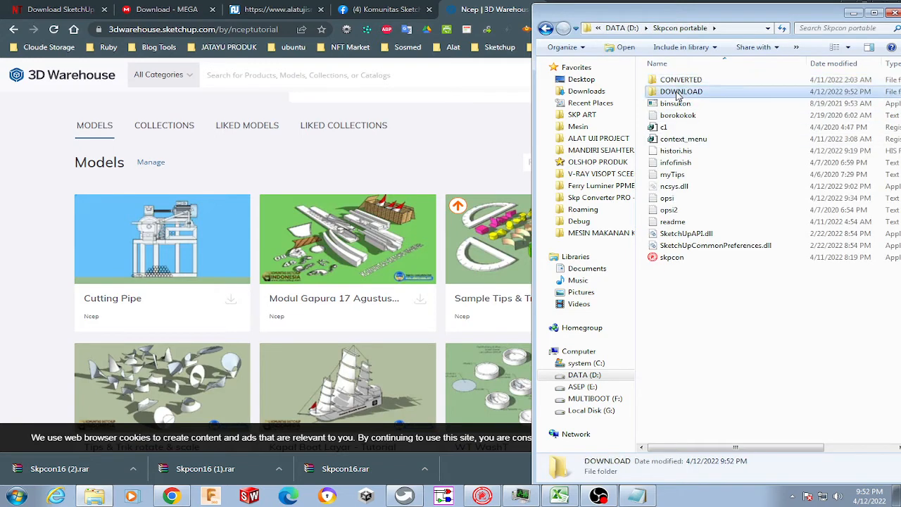
double_click(679, 94)
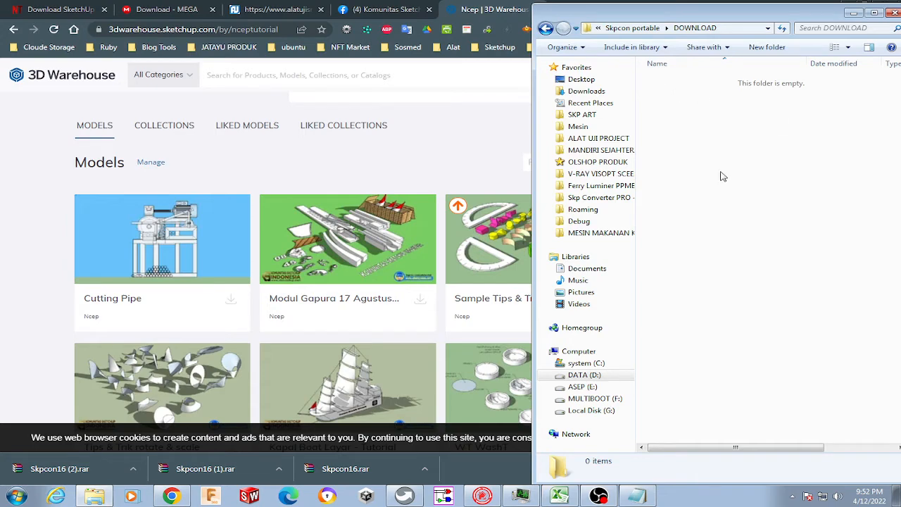
- Bring up the converter and place its window beside the DOWNLOAD folder window
click(483, 496)
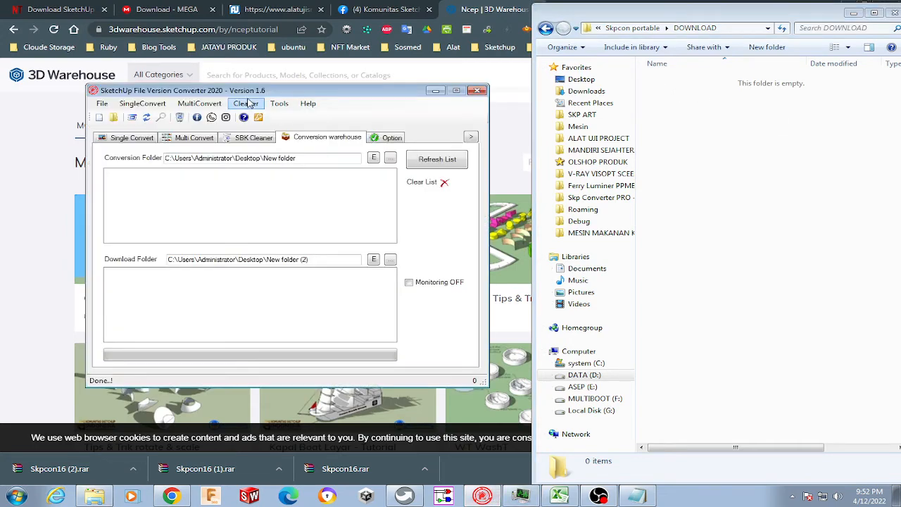
mouse_move(248, 92)
mouse_down()
mouse_move(277, 92)
mouse_move(232, 92)
mouse_up()
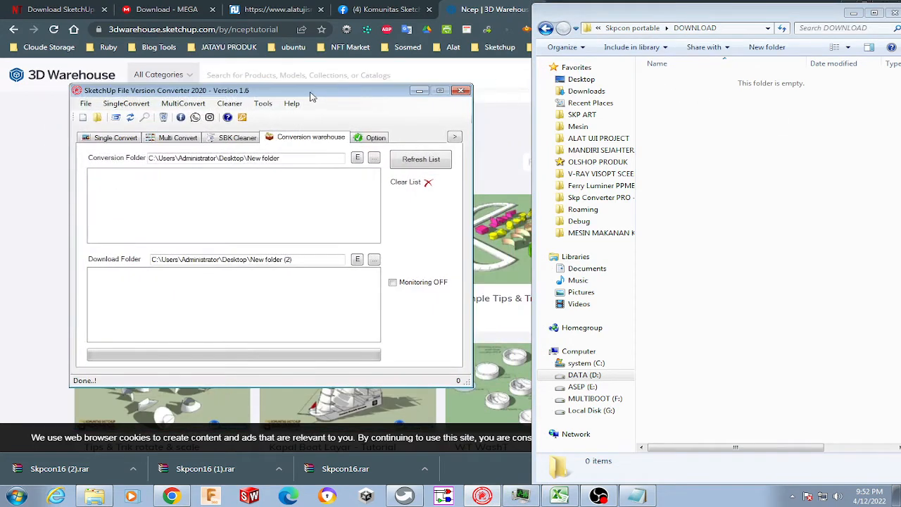
drag(312, 96, 316, 104)
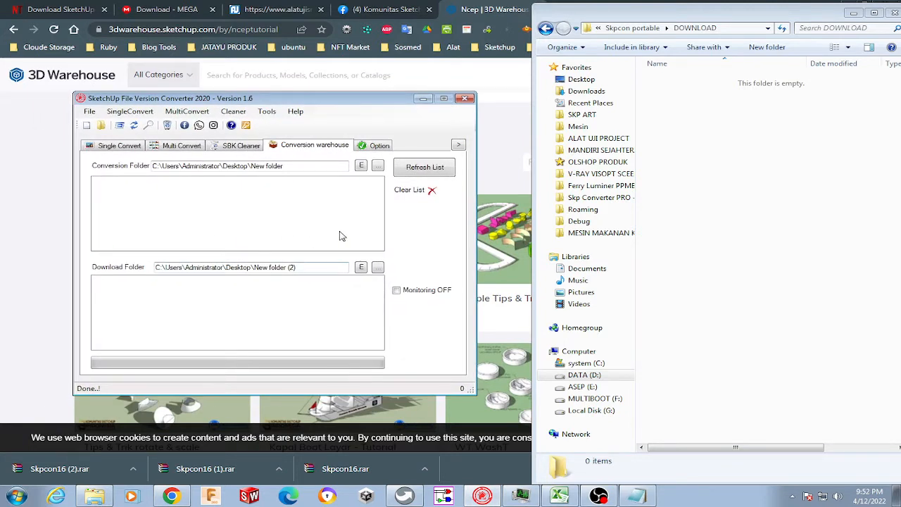
- Switch to Chrome and show the Downloads entry among the browser's main commands
click(778, 199)
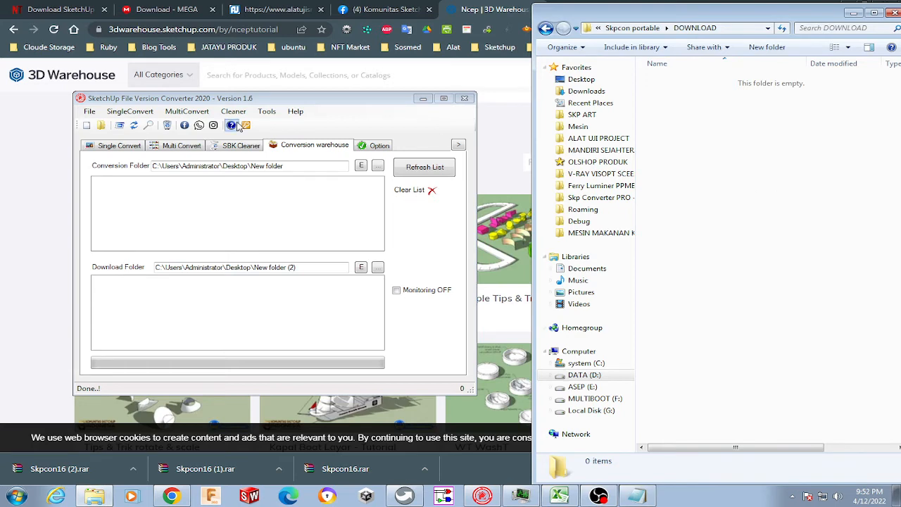
click(28, 169)
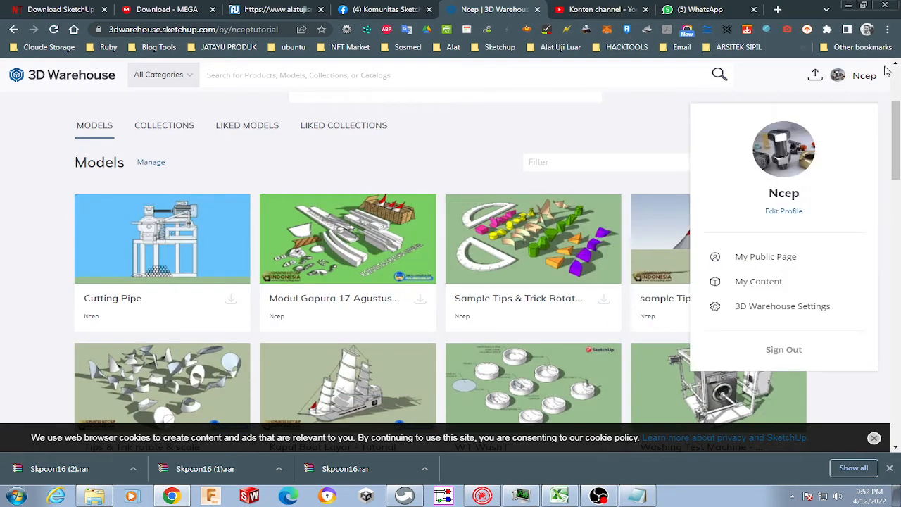
click(888, 29)
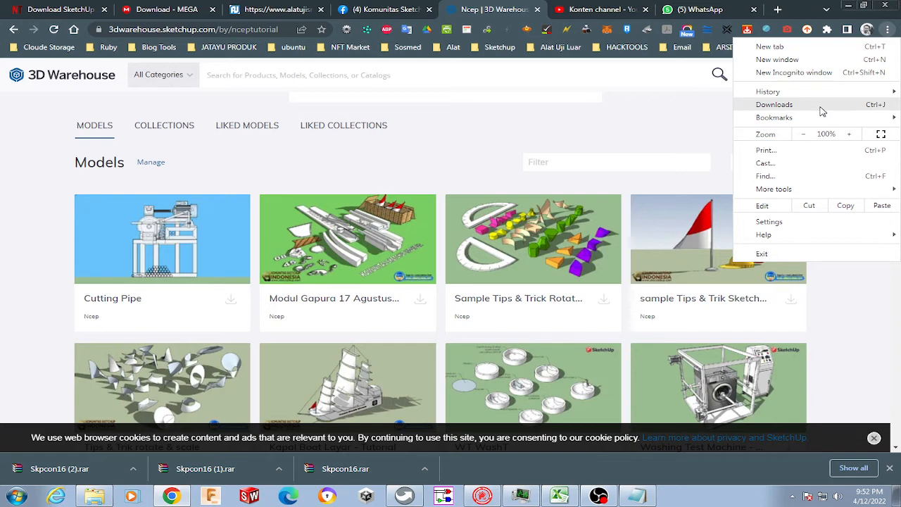
- Switch to the converter and set the Download Folder to My Documents under Libraries > Documents
click(482, 497)
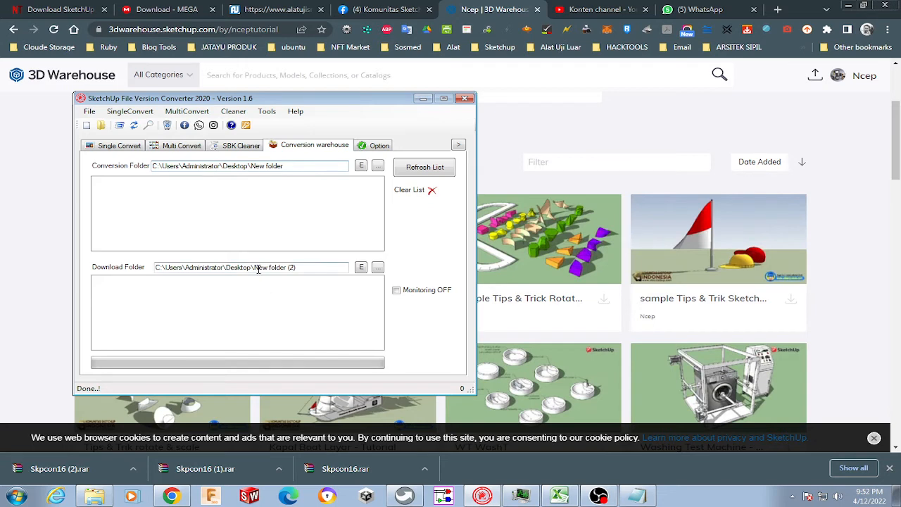
click(377, 268)
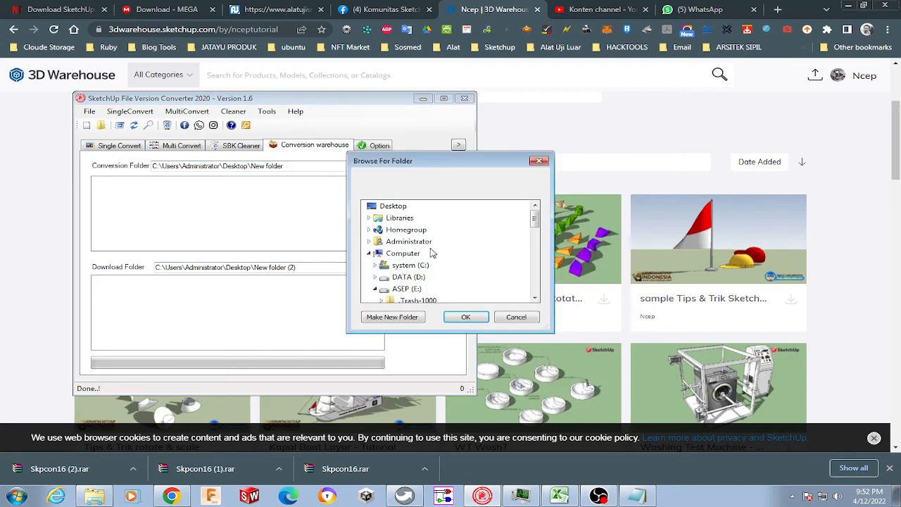
double_click(397, 218)
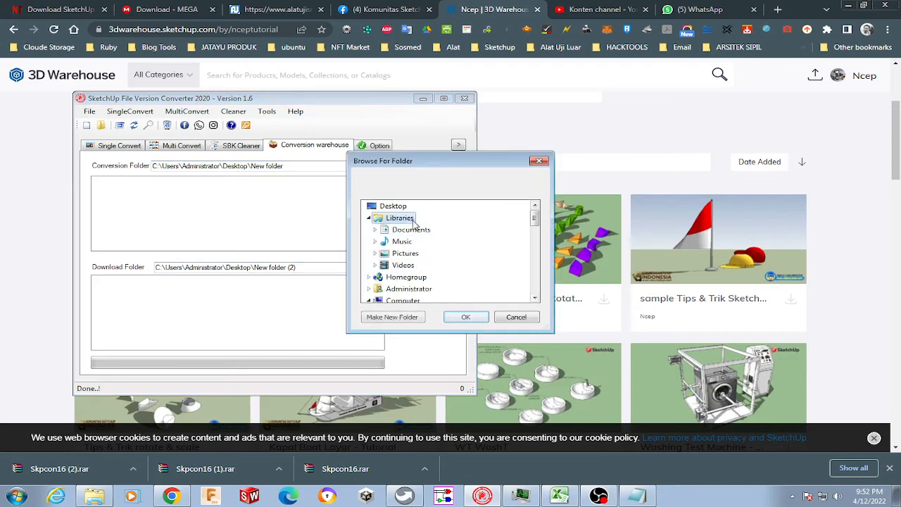
double_click(416, 231)
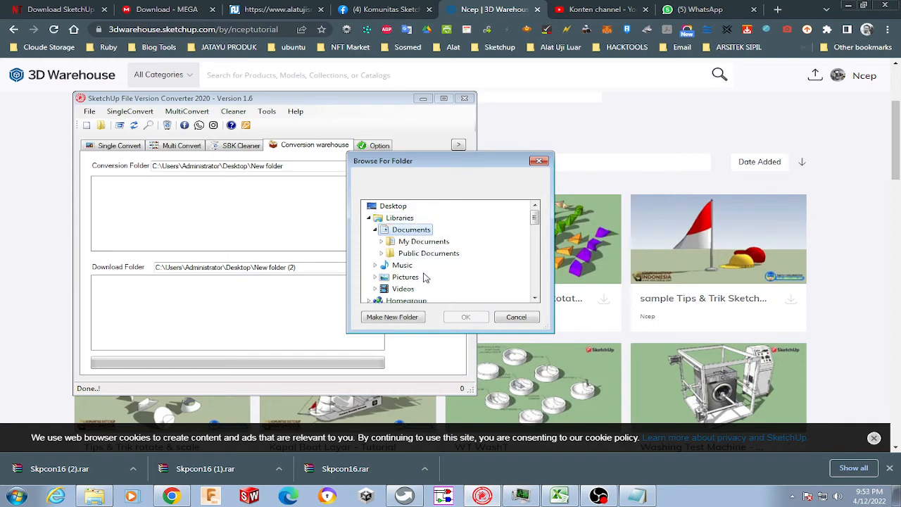
double_click(423, 241)
scroll(464, 318, down, 3)
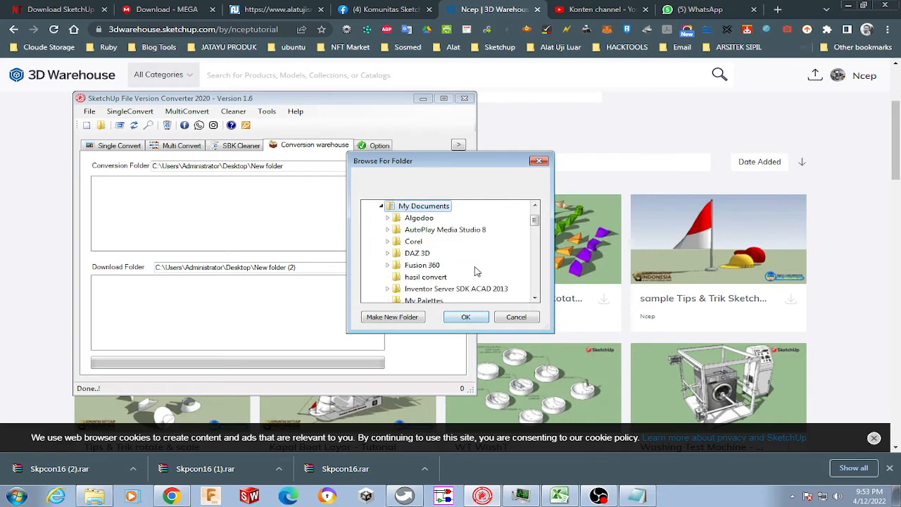
click(466, 318)
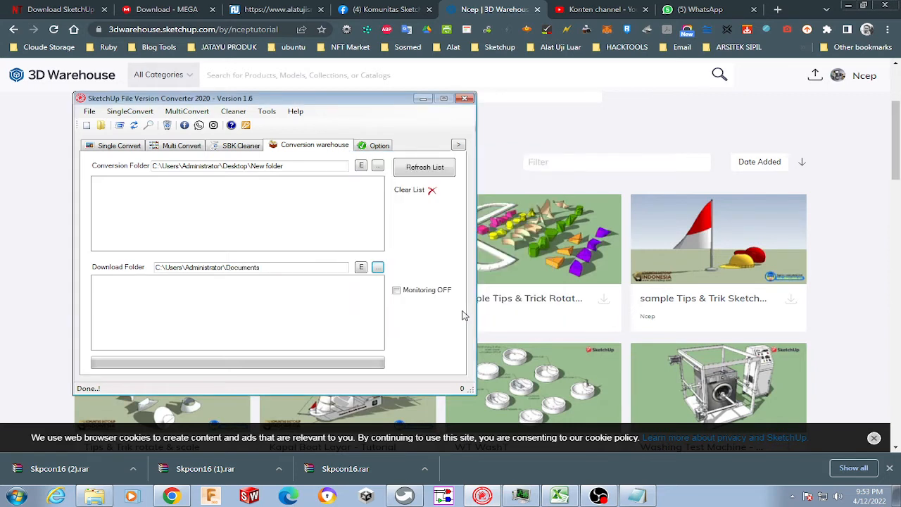
- Change the Download Folder to C:\Users\Administrator\Downloads
click(378, 268)
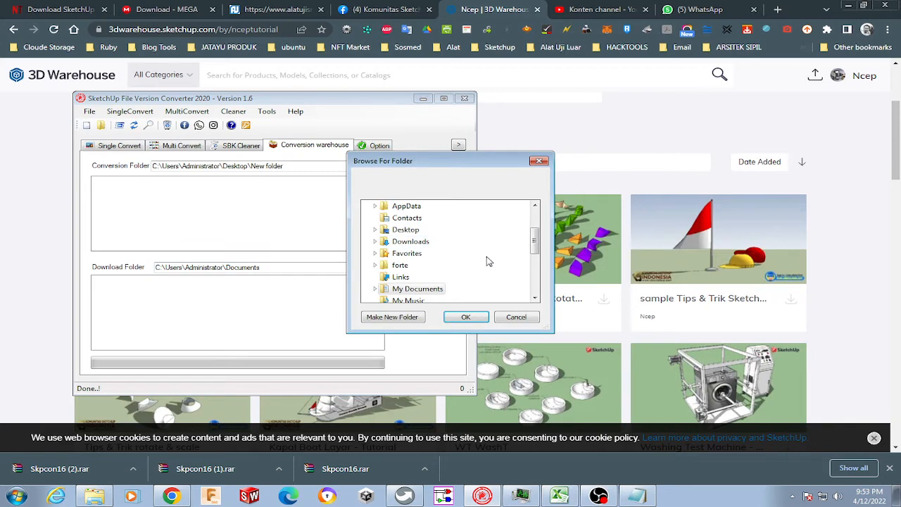
double_click(415, 241)
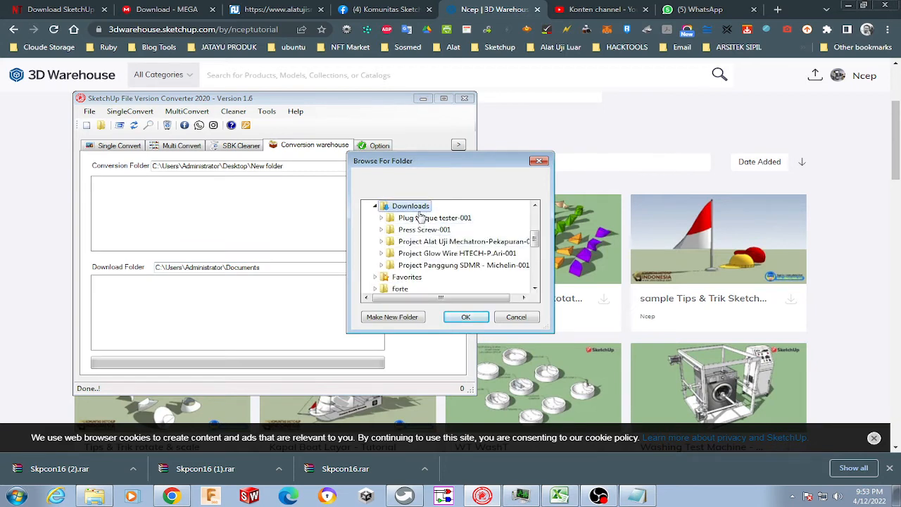
click(465, 316)
click(238, 267)
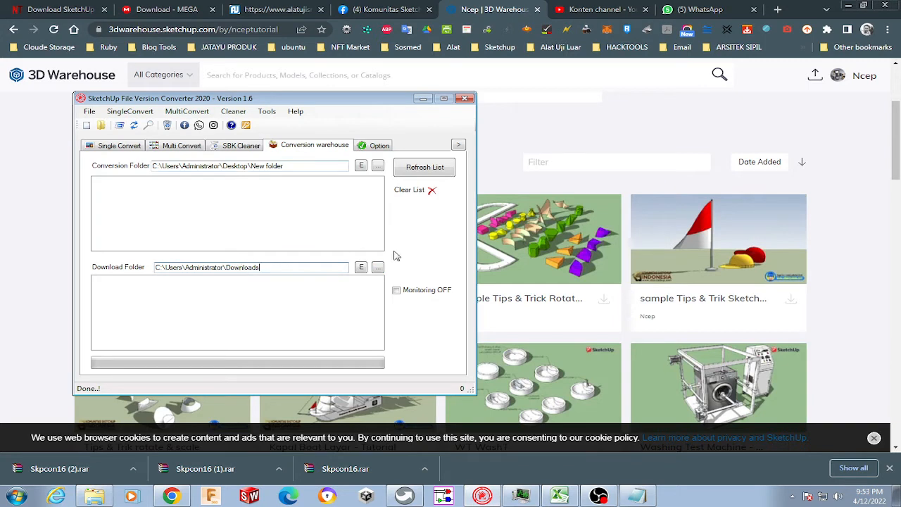
- Start choosing another Download Folder and expand Computer to list its drives
click(378, 268)
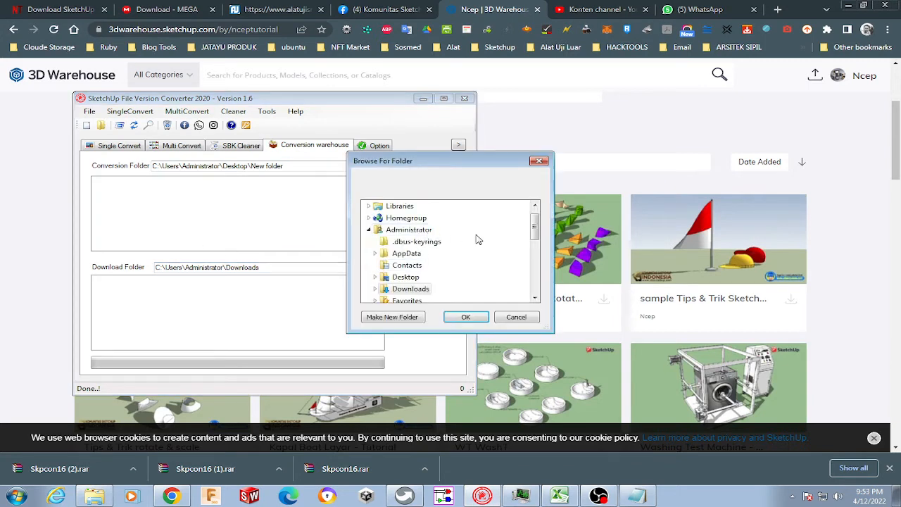
click(535, 283)
click(535, 283)
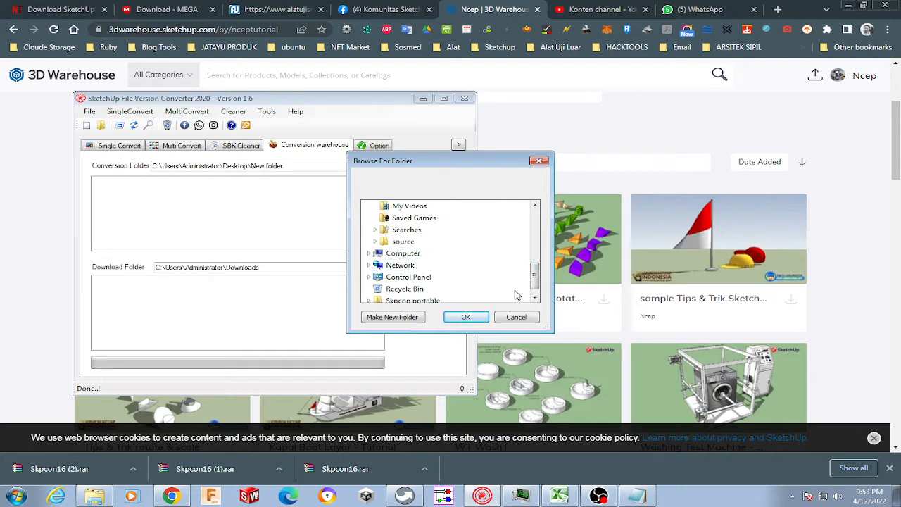
double_click(403, 253)
scroll(479, 250, down, 1)
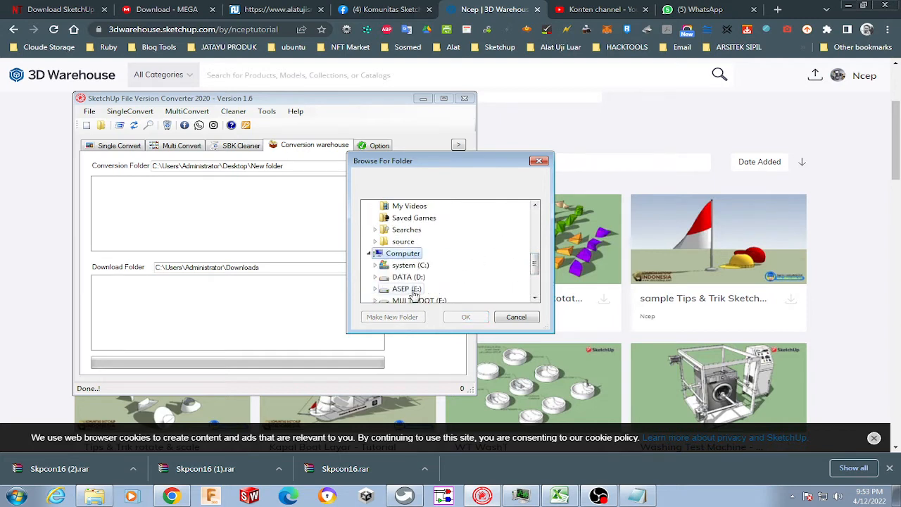
click(431, 289)
scroll(526, 262, down, 3)
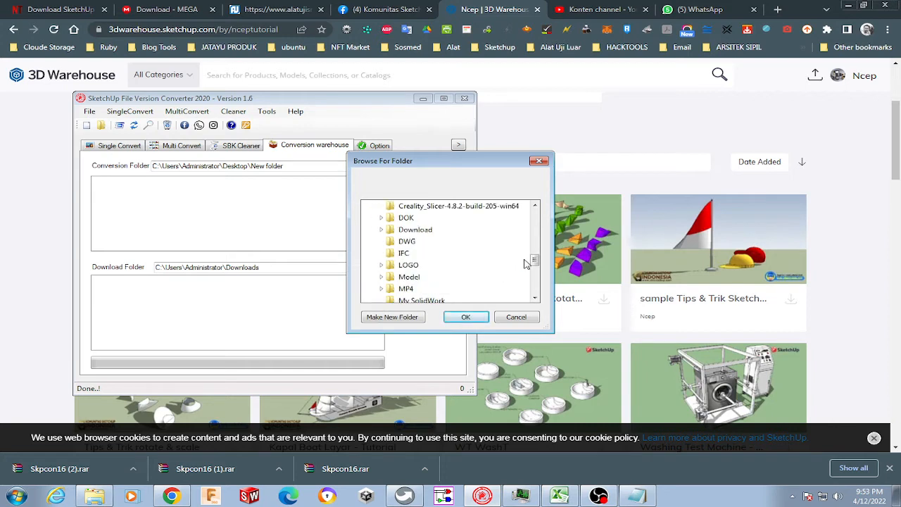
scroll(454, 273, down, 3)
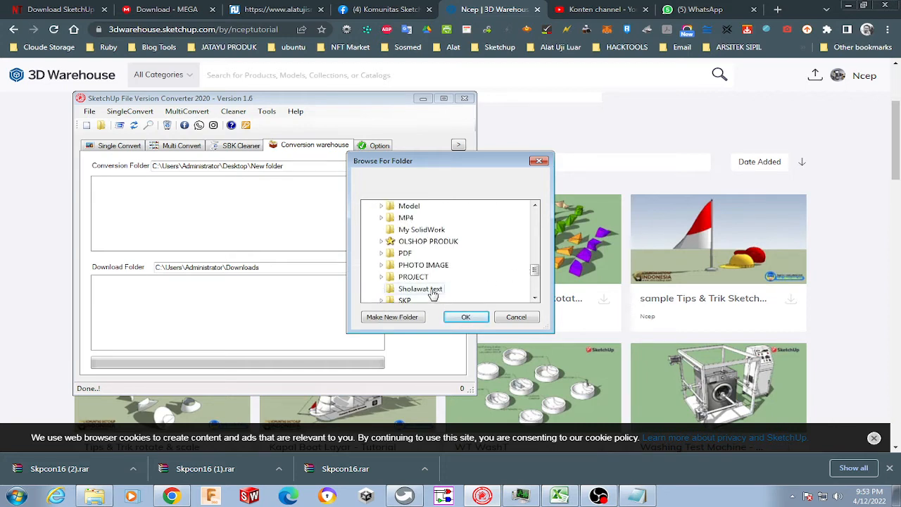
scroll(450, 264, down, 1)
scroll(451, 264, up, 6)
scroll(451, 264, up, 2)
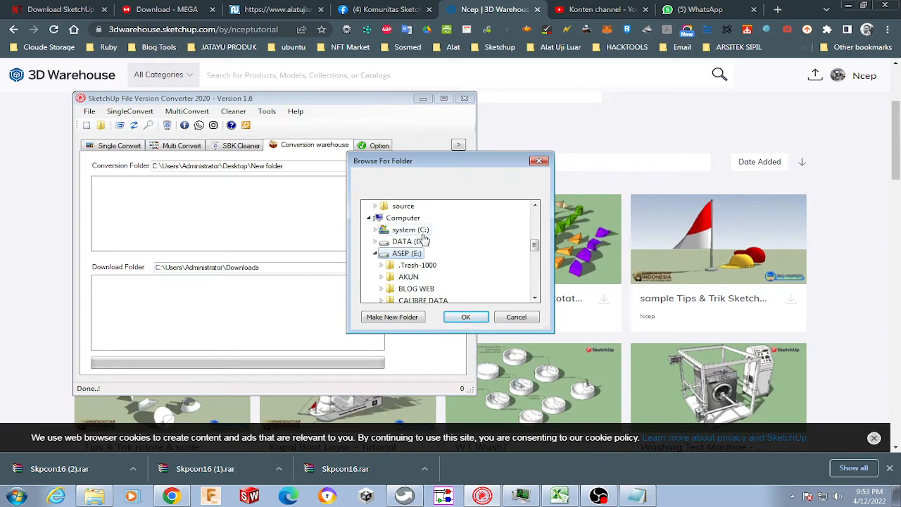
- Set the Download Folder to Skpcon portable on the DATA (D:) drive
scroll(422, 250, up, 1)
scroll(481, 252, down, 4)
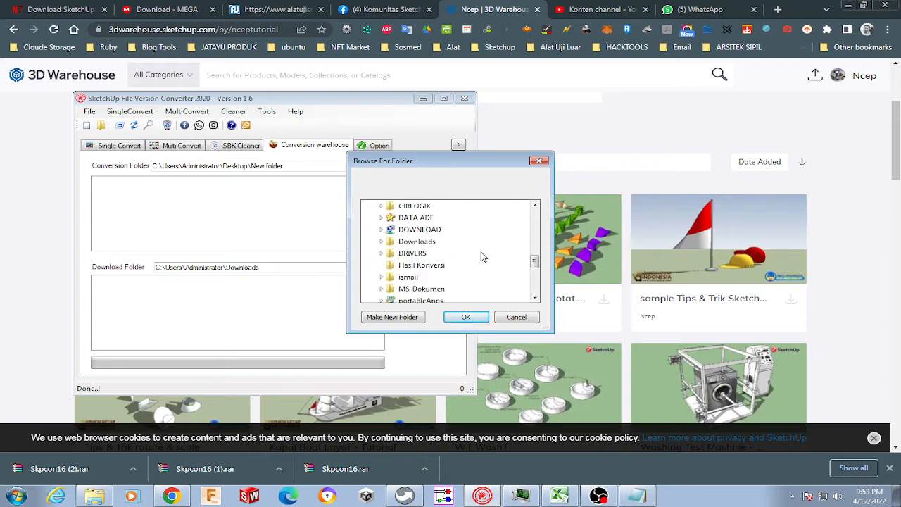
scroll(459, 252, down, 1)
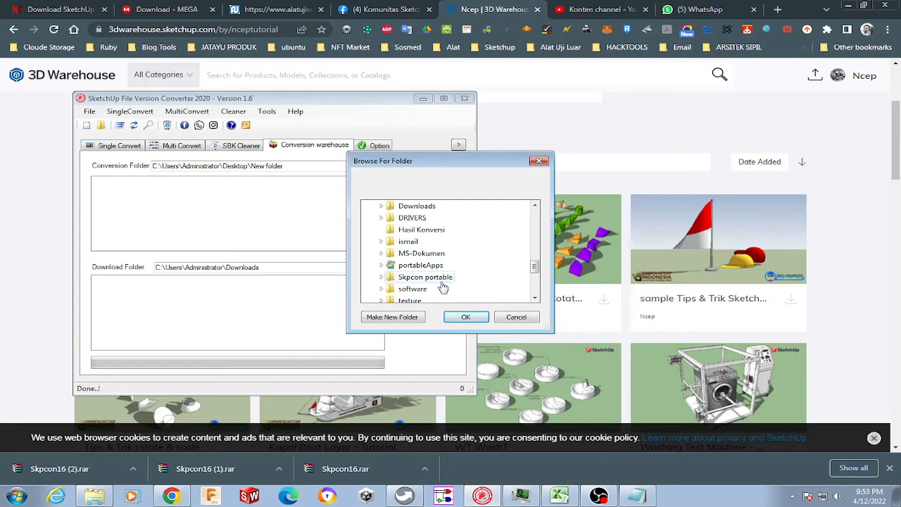
click(425, 278)
click(466, 317)
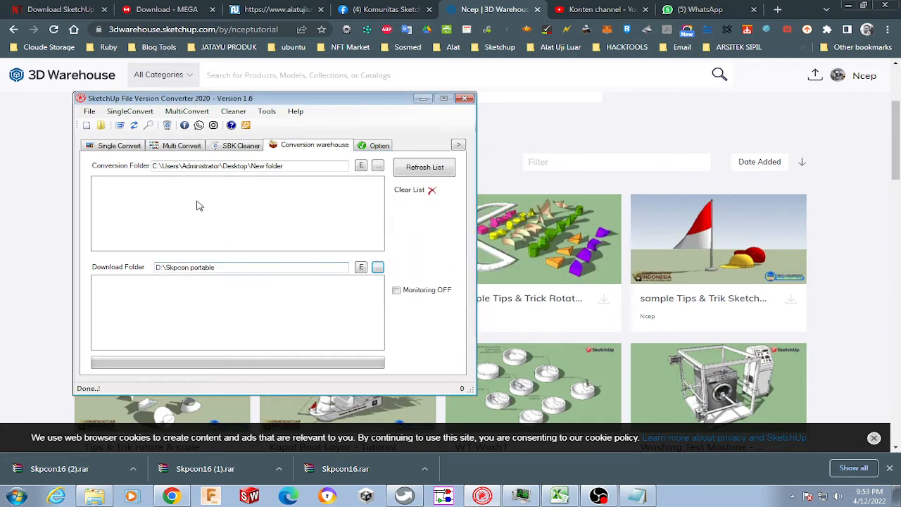
- Set the Conversion Folder to D:\Skpcon portable\CONVERTED
click(308, 166)
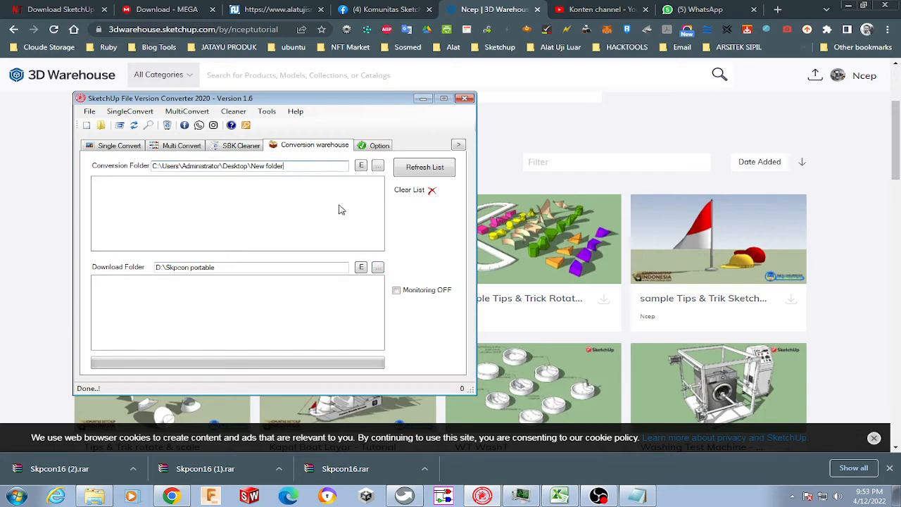
click(378, 167)
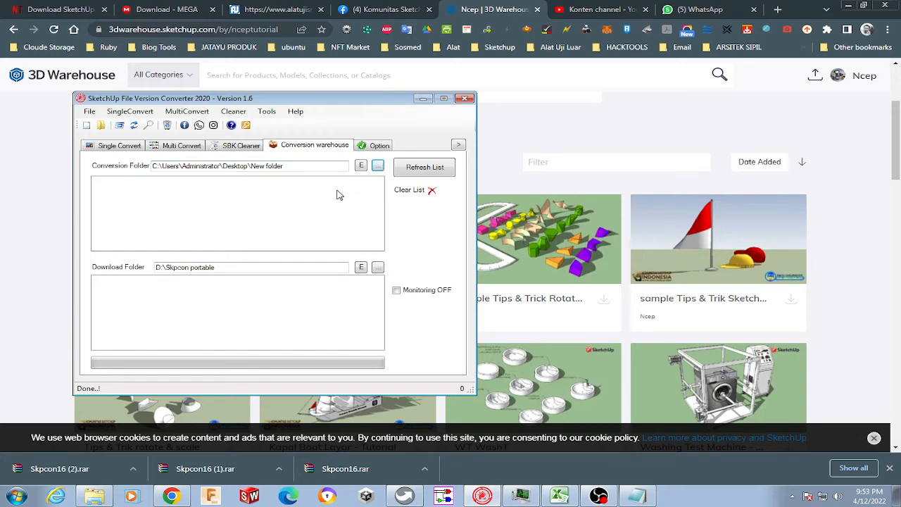
click(382, 167)
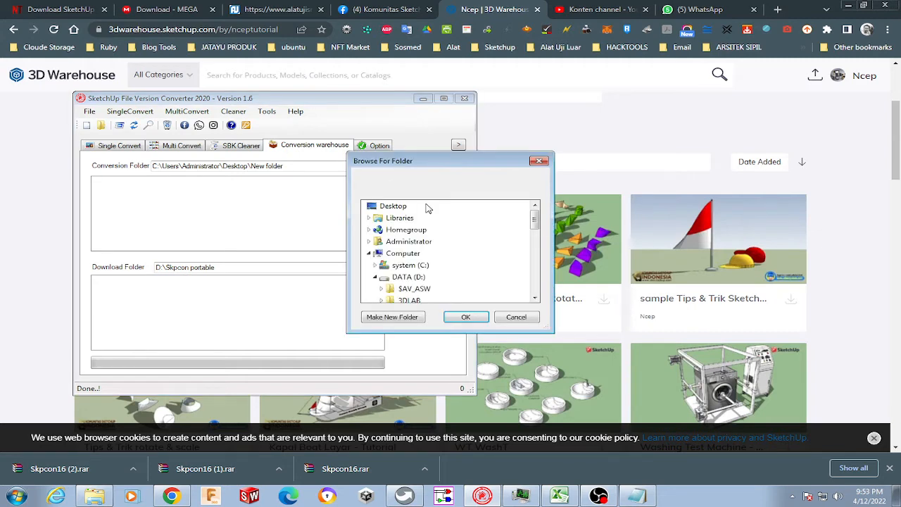
click(536, 299)
click(535, 299)
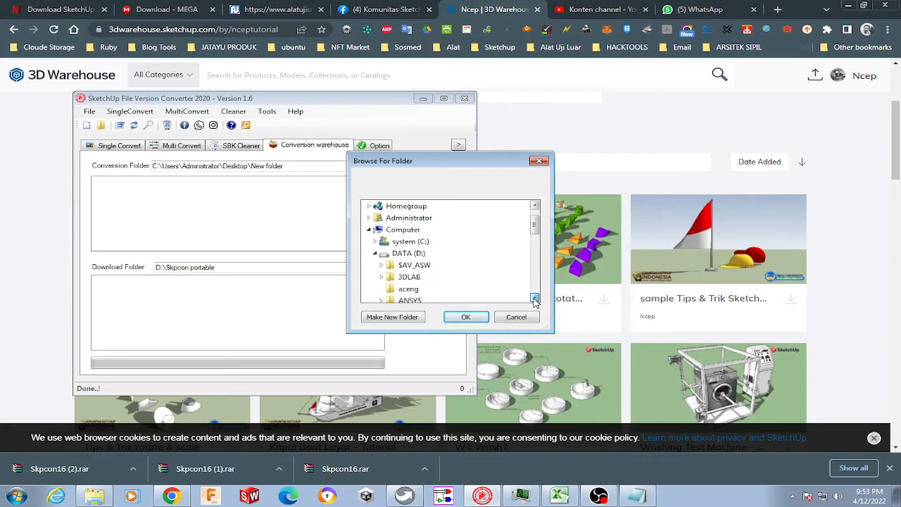
click(535, 299)
click(535, 299)
click(535, 299)
click(535, 300)
click(535, 299)
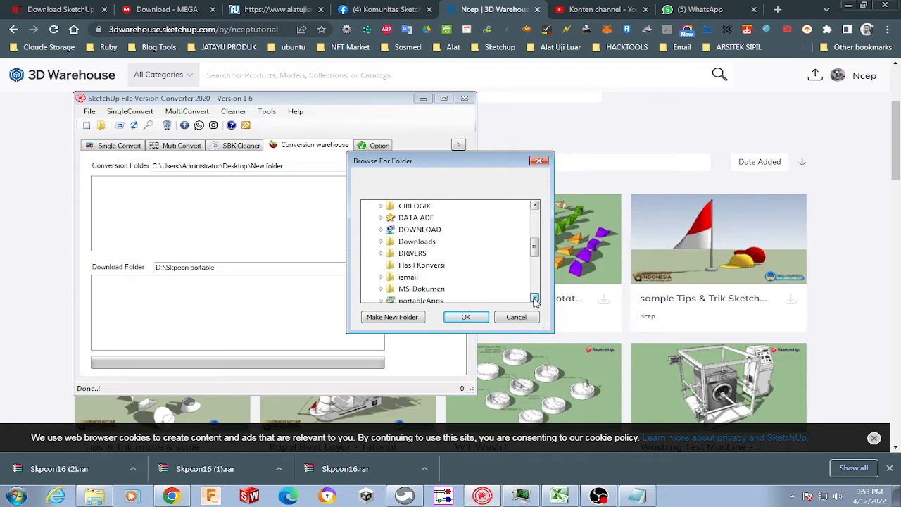
click(535, 299)
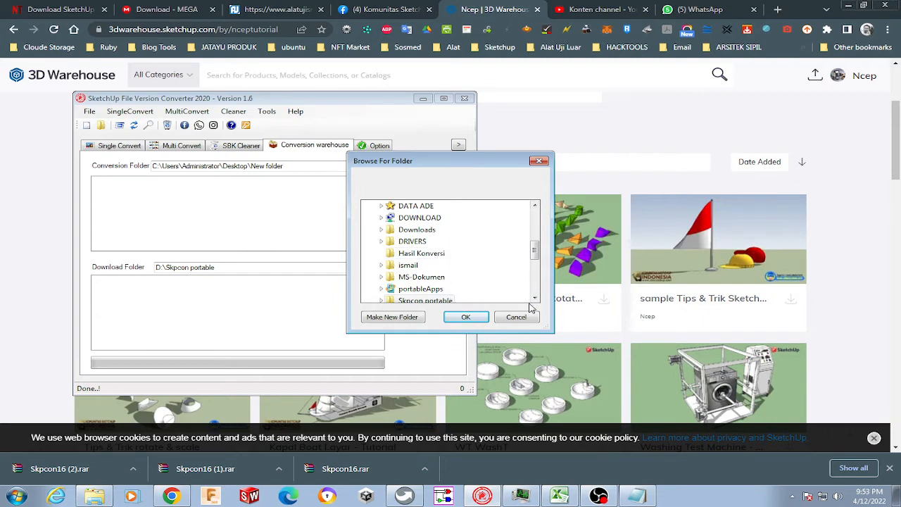
click(535, 299)
double_click(426, 288)
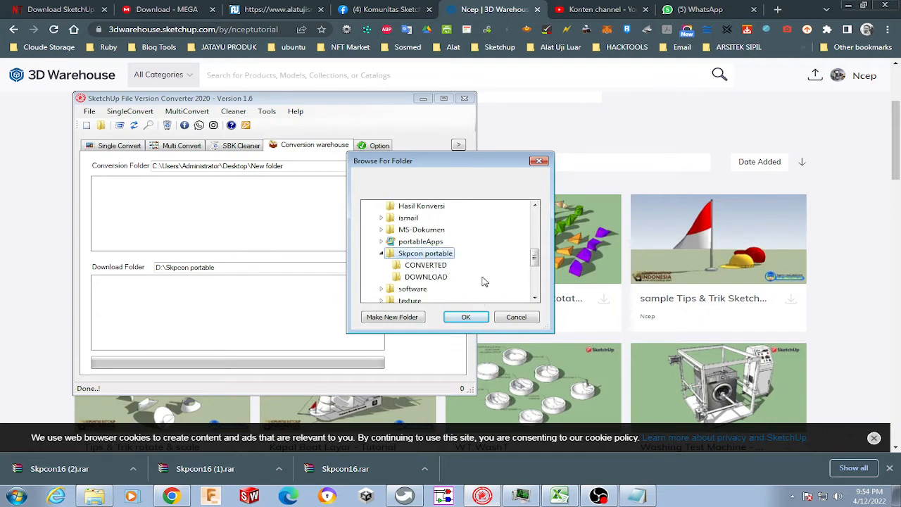
click(430, 267)
click(466, 317)
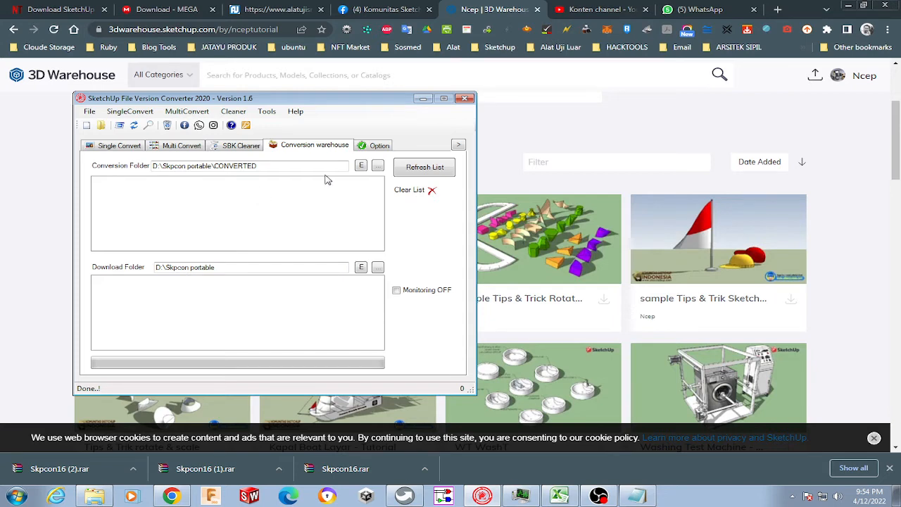
click(860, 199)
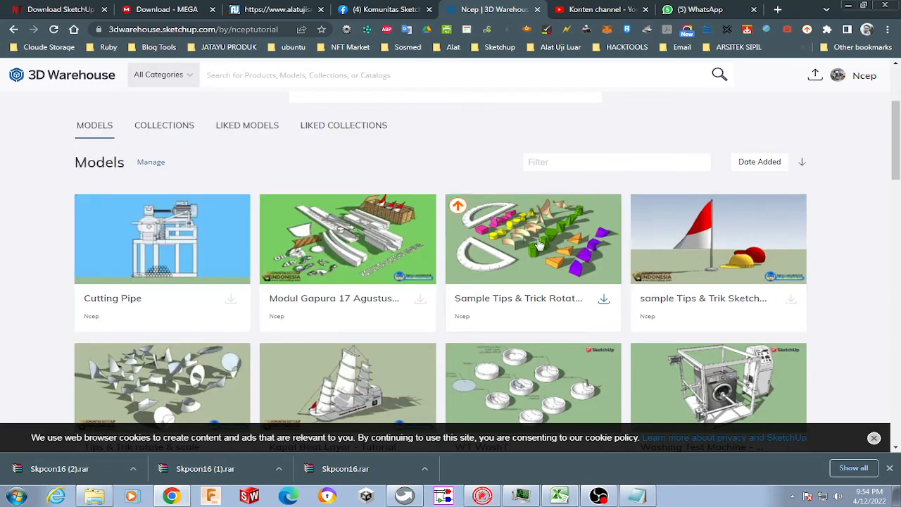
scroll(438, 229, down, 2)
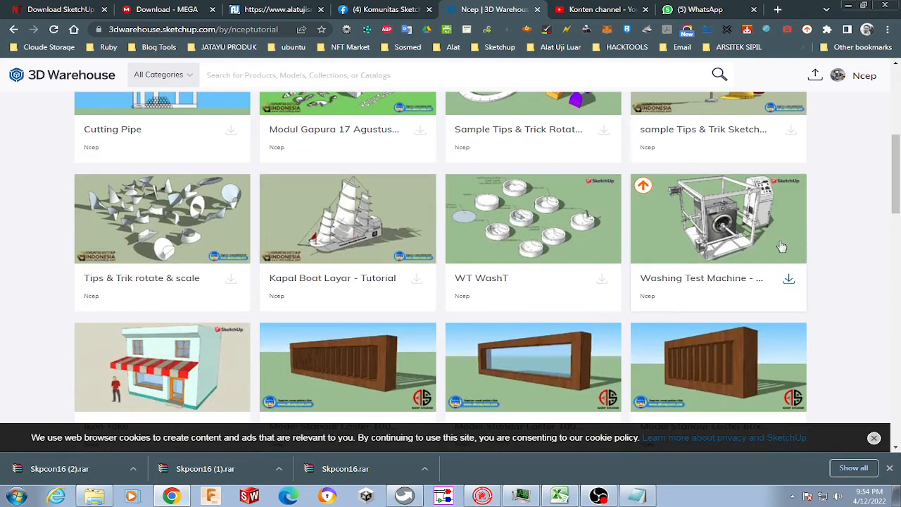
click(789, 280)
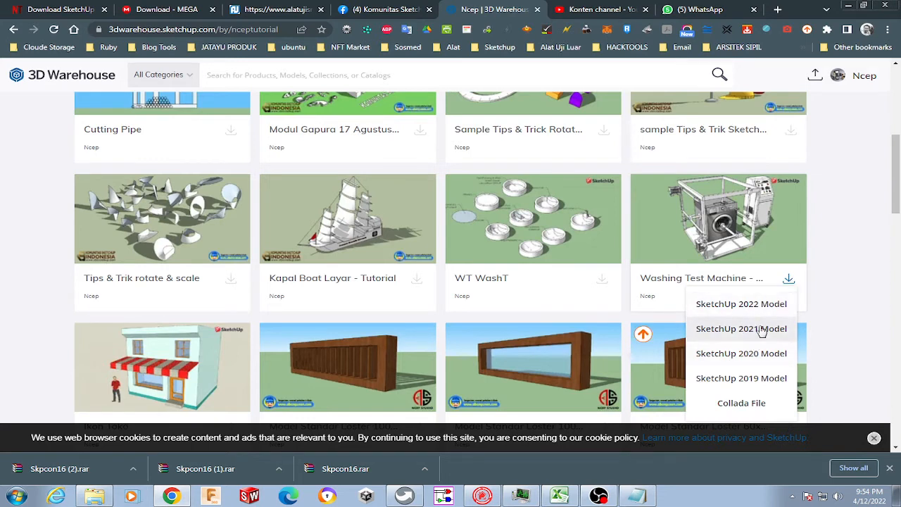
click(770, 308)
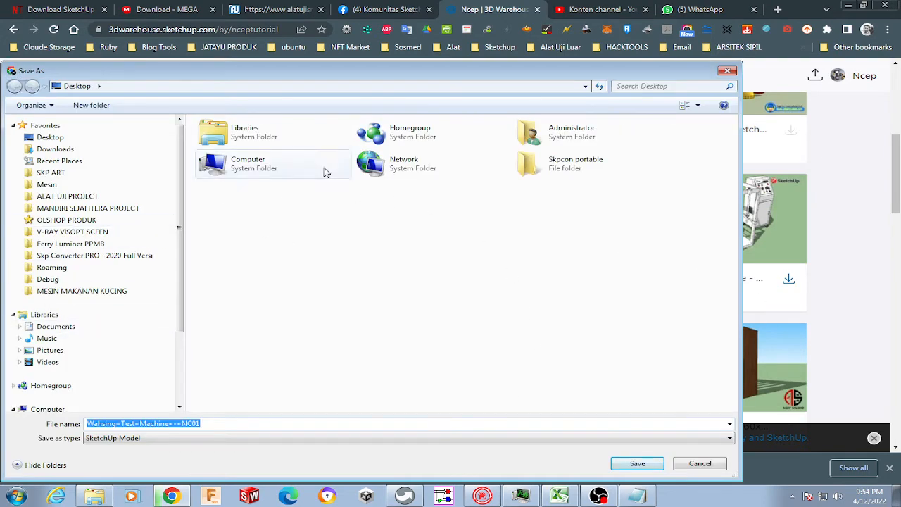
drag(358, 73, 417, 35)
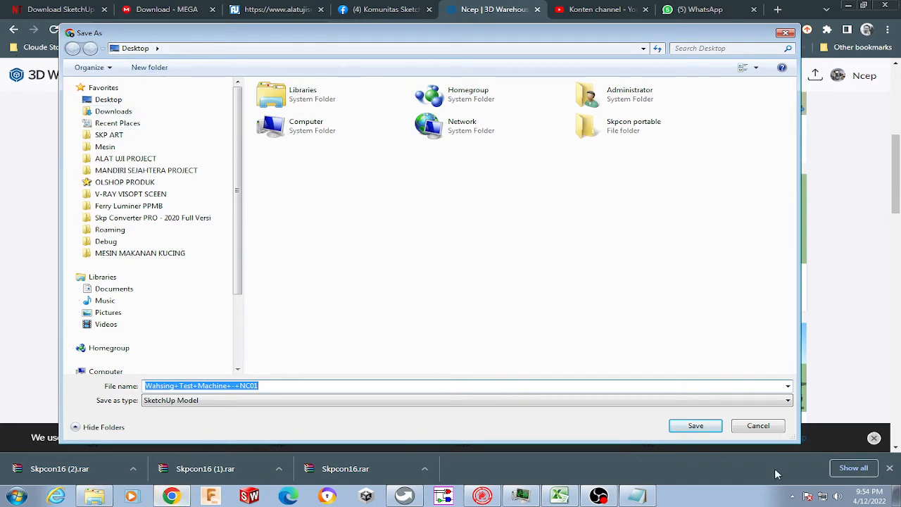
click(759, 426)
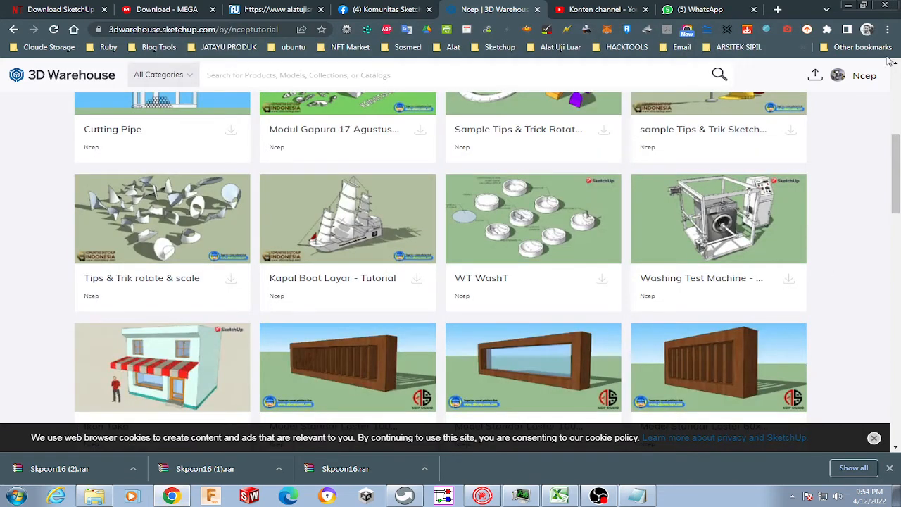
- Search the browser settings for "downl" and turn asking where to save each file before downloading off and back on
click(888, 31)
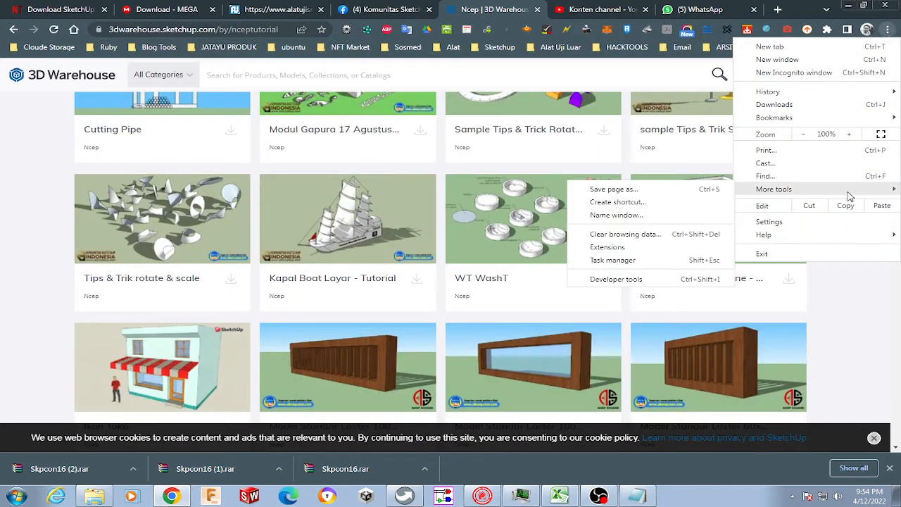
click(822, 228)
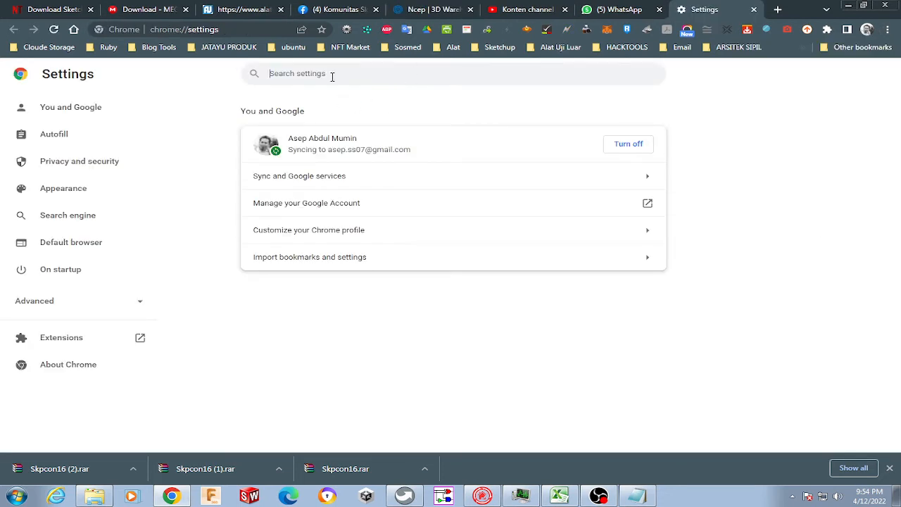
text(downl)
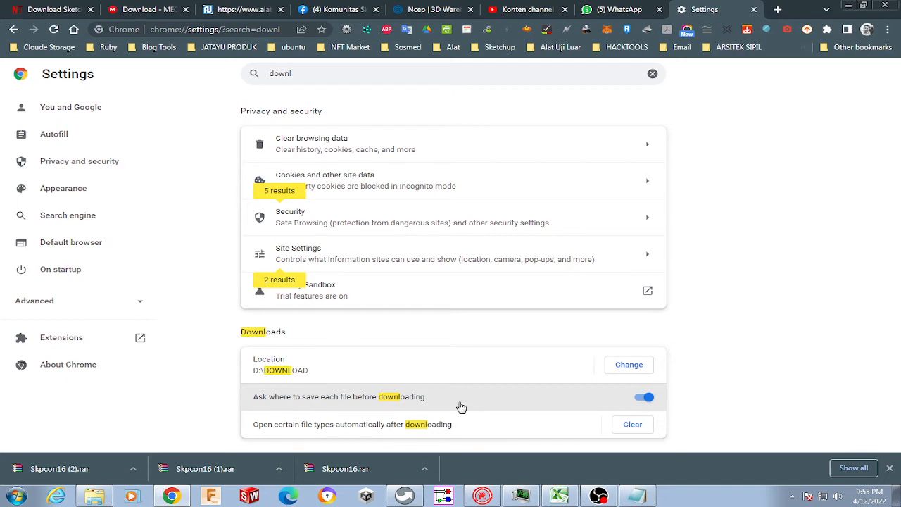
click(644, 399)
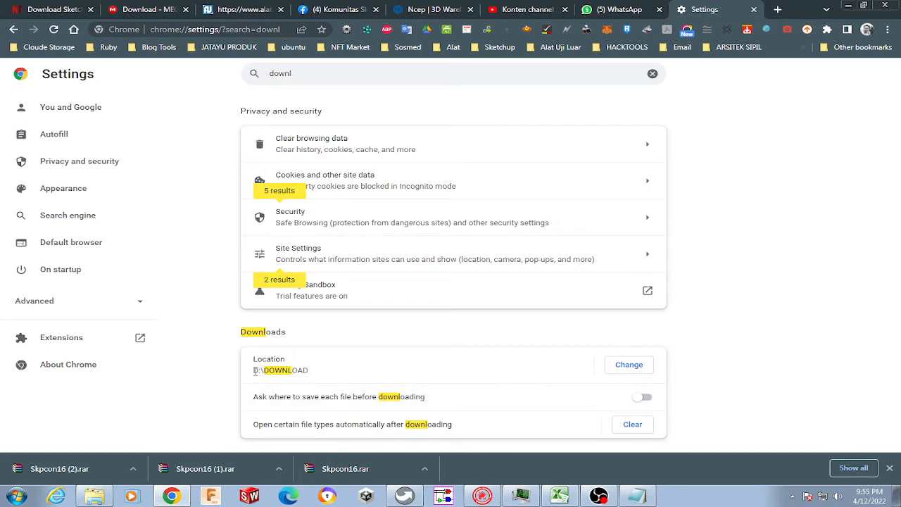
drag(255, 371, 311, 375)
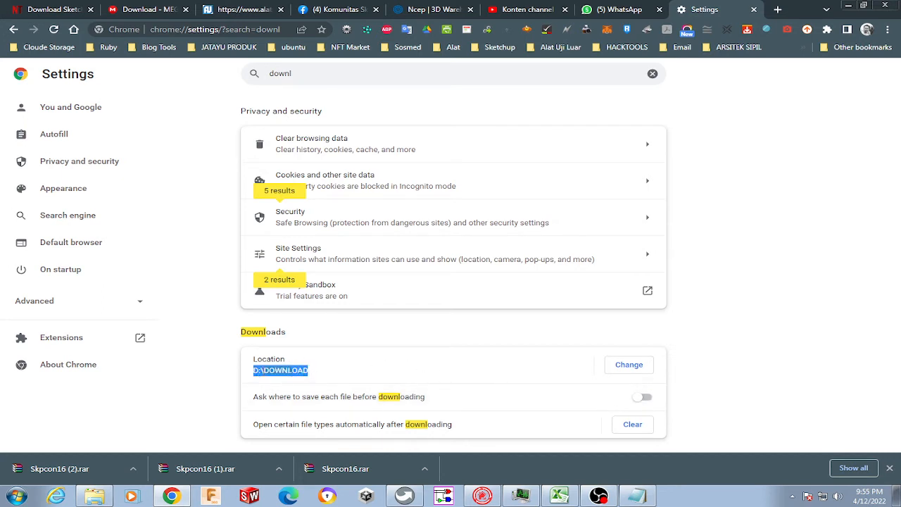
click(646, 399)
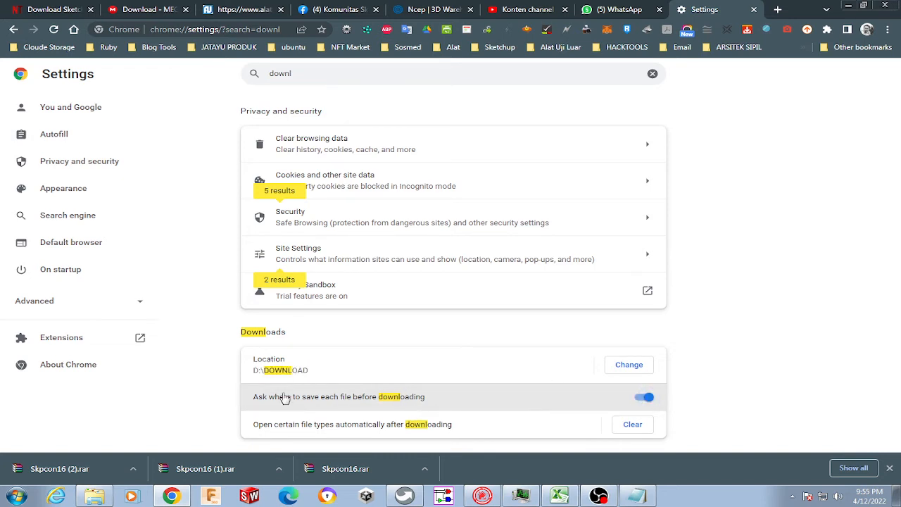
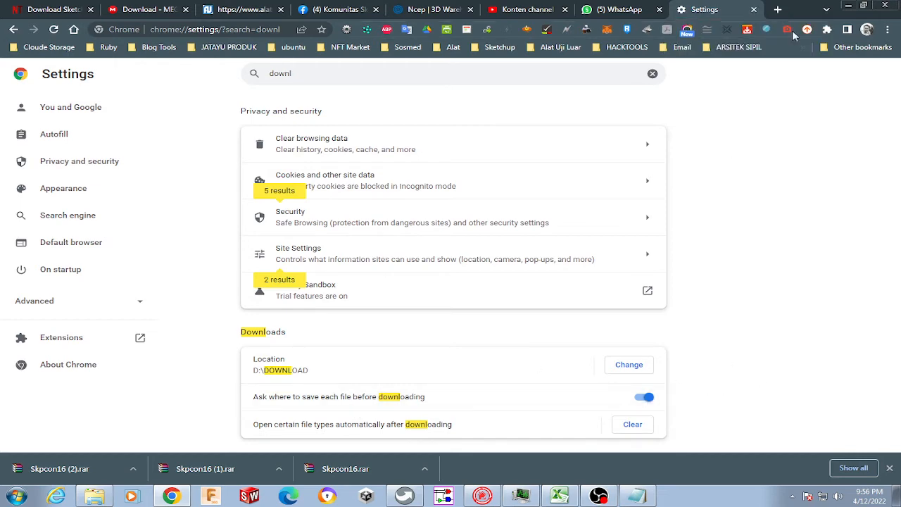
click(754, 9)
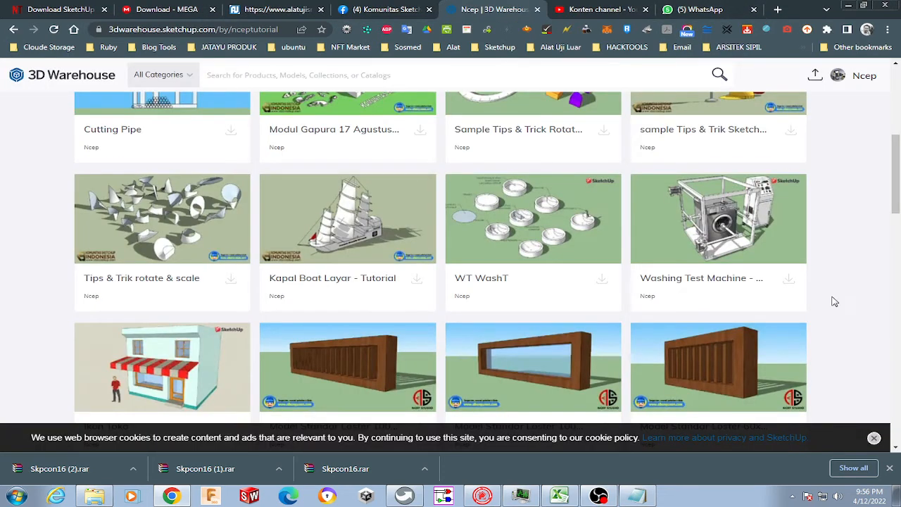
- Download the Washing Test Machine as a SketchUp 2022 Model into D:\Skpcon portable\DOWNLOAD, keeping the suggested file name
click(789, 279)
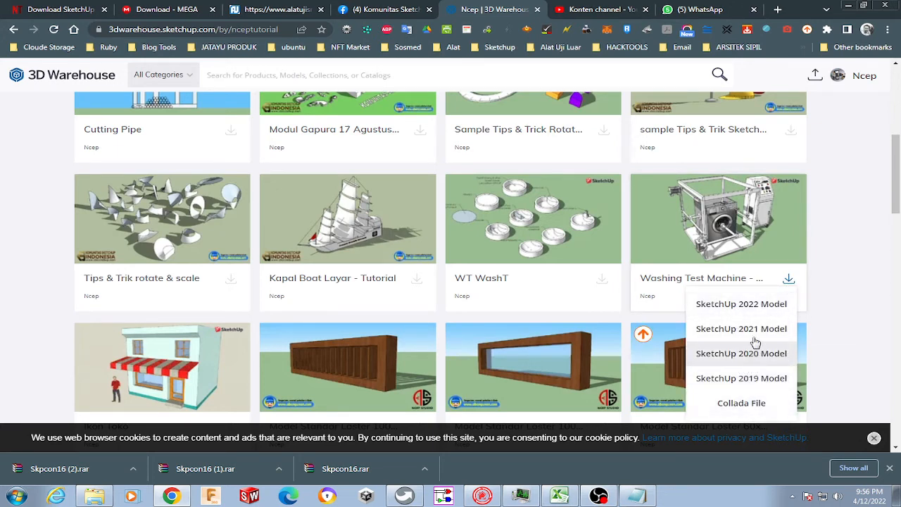
click(777, 306)
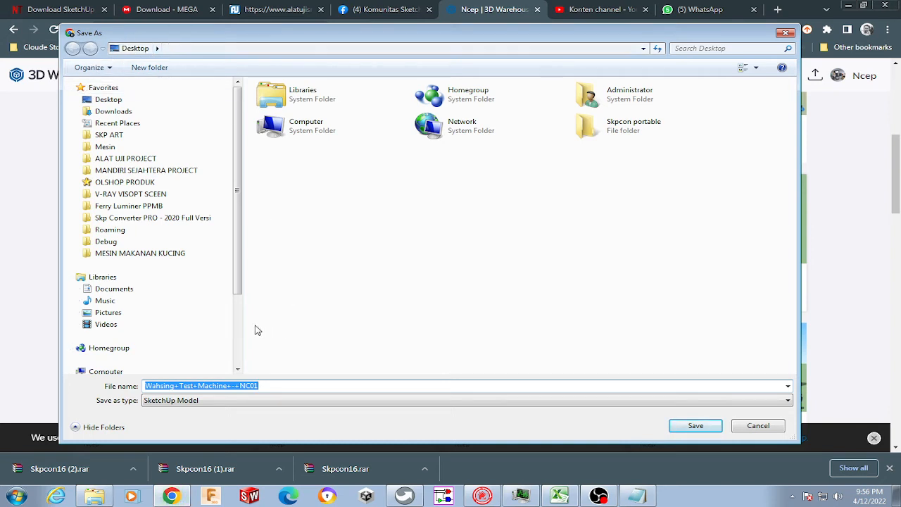
scroll(237, 315, down, 3)
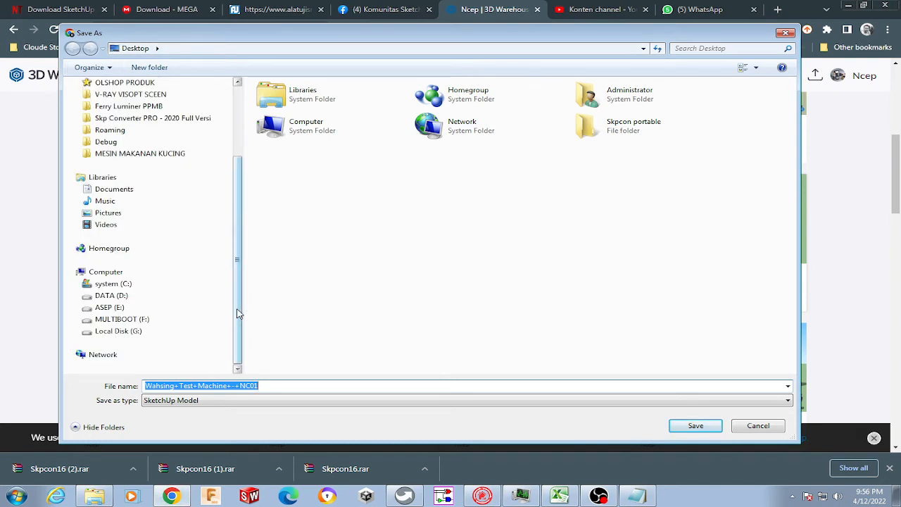
click(121, 296)
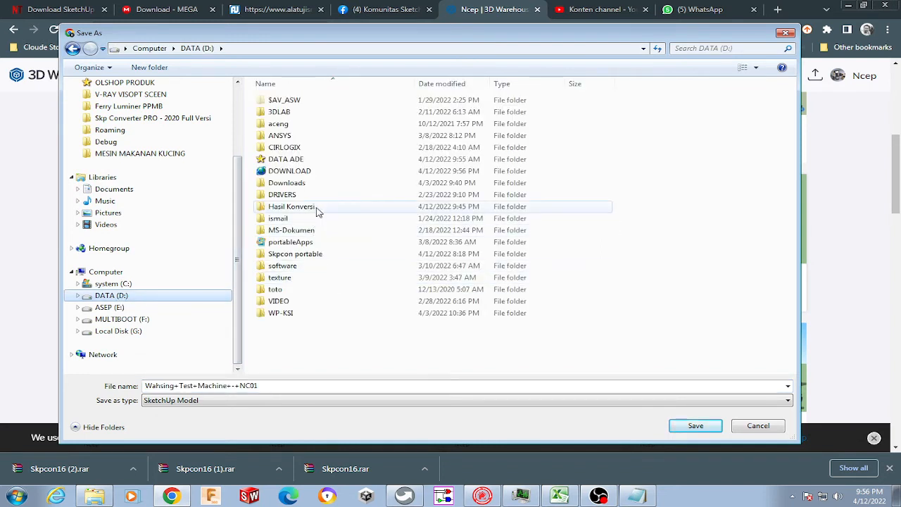
double_click(305, 255)
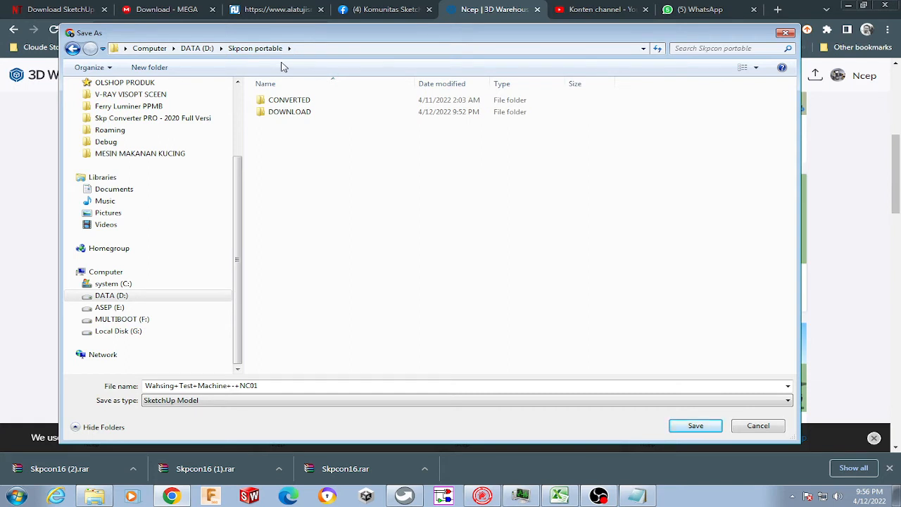
click(285, 114)
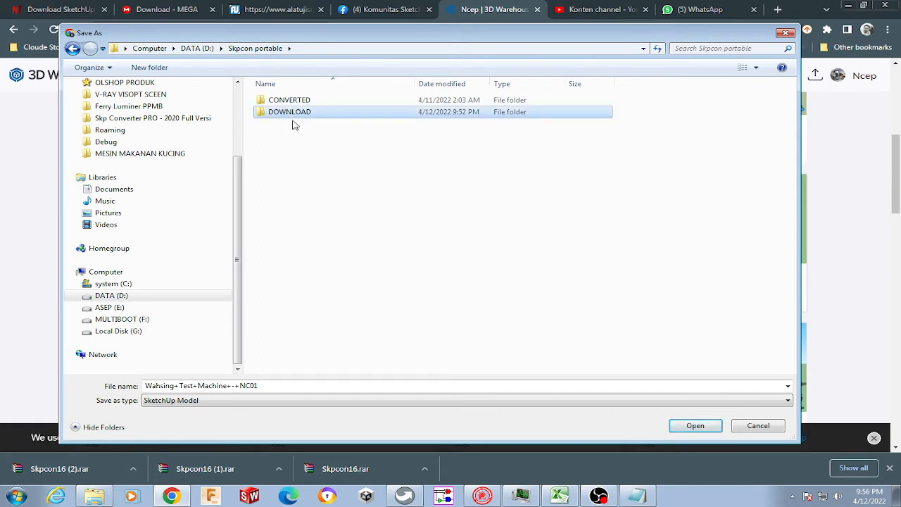
click(706, 428)
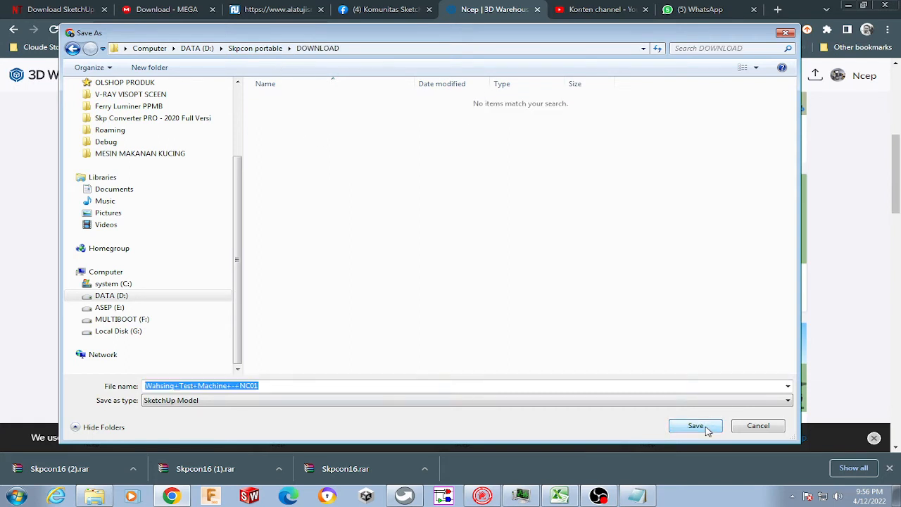
click(695, 428)
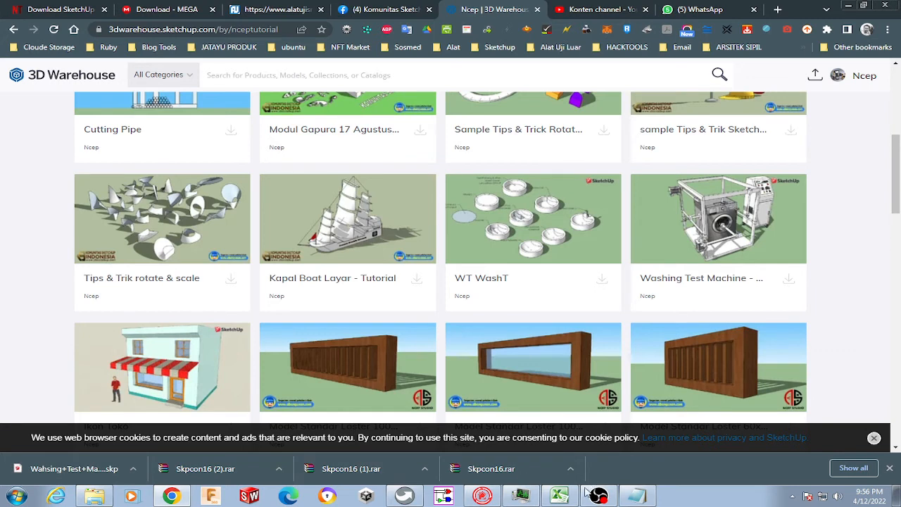
- Switch to SketchUp File Version Converter and set the Download Folder to D:\Skpcon portable\DOWNLOAD
click(483, 495)
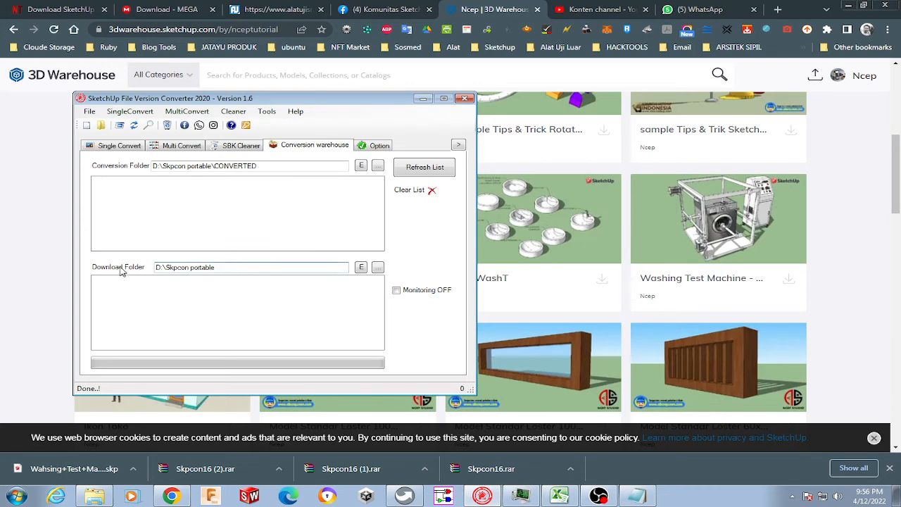
drag(227, 268, 132, 269)
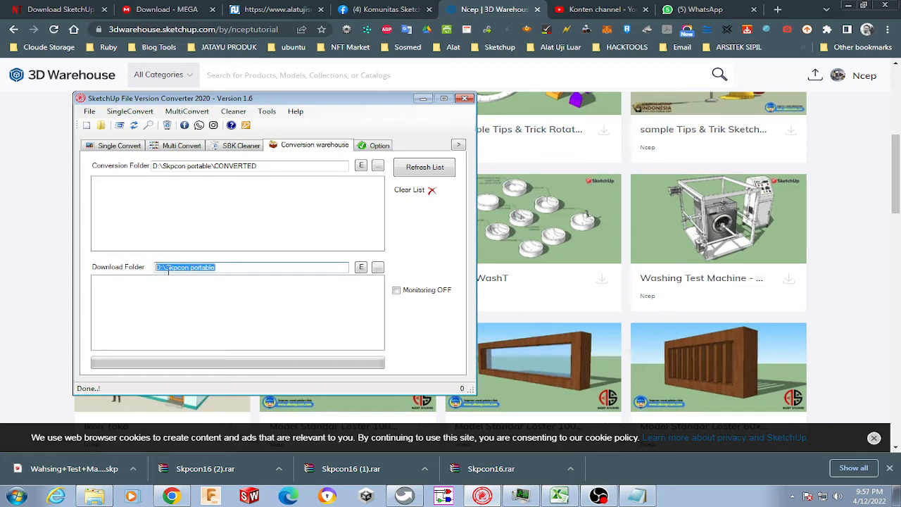
click(238, 267)
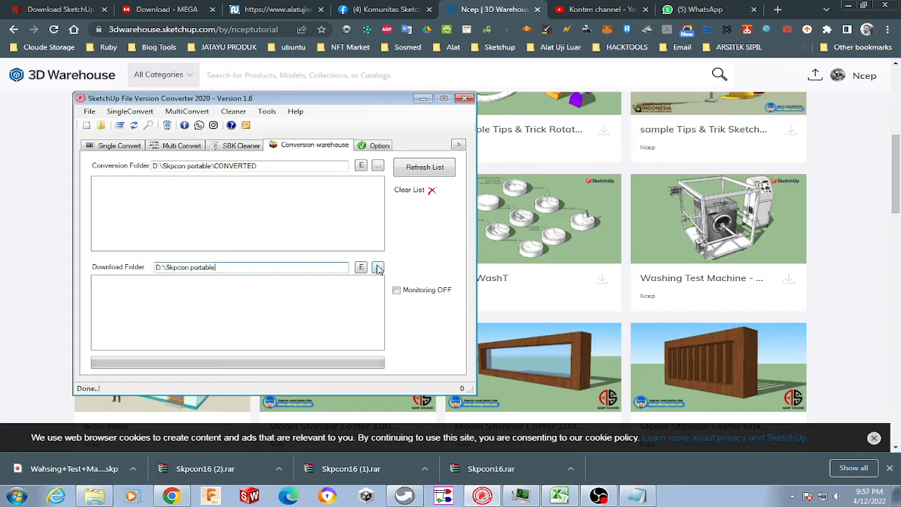
click(378, 268)
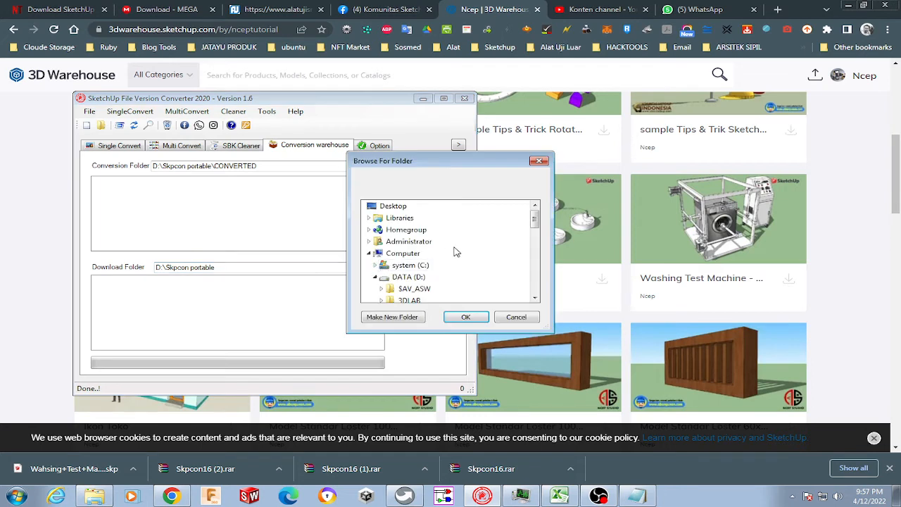
click(536, 300)
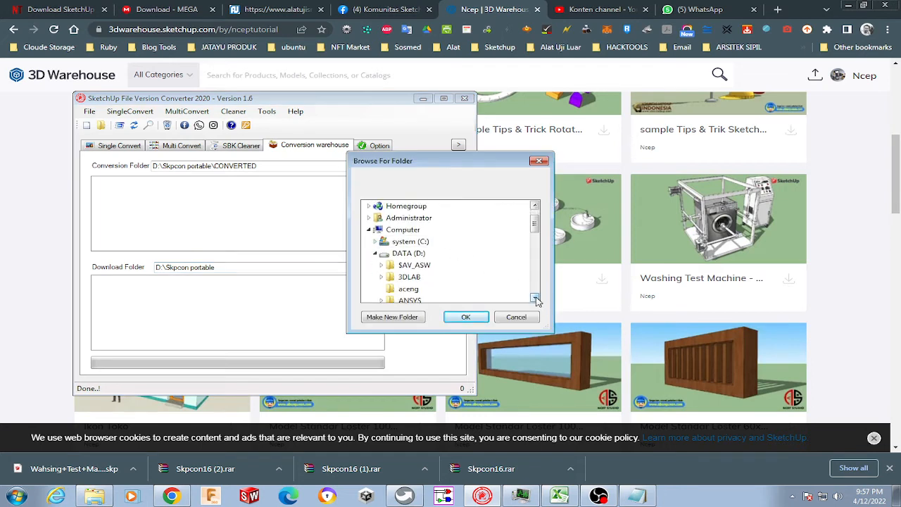
click(536, 301)
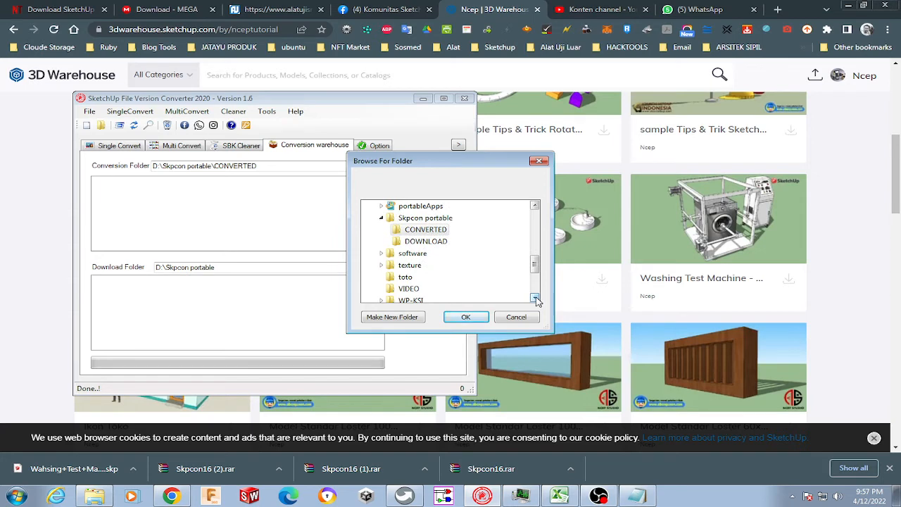
click(423, 242)
click(466, 318)
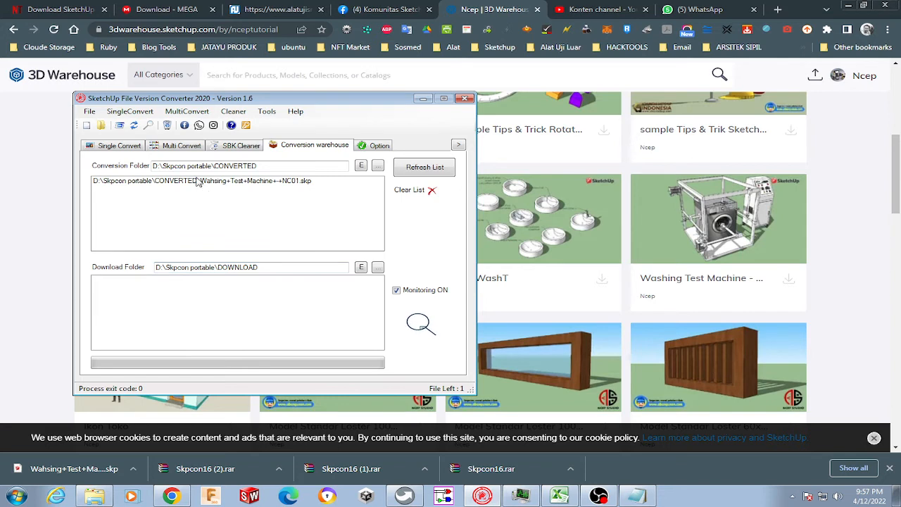
- Switch to Windows Explorer and check the model files in the DOWNLOAD and CONVERTED subfolders of Skpcon portable
click(97, 496)
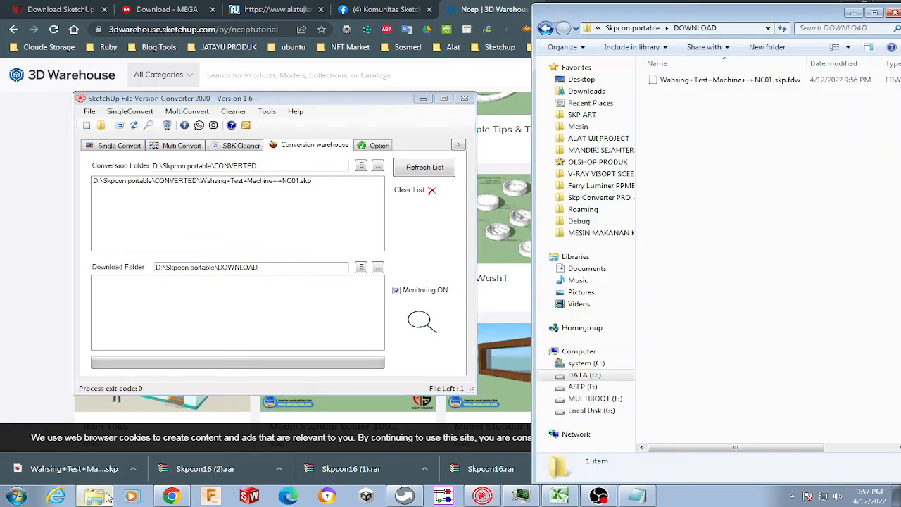
click(706, 85)
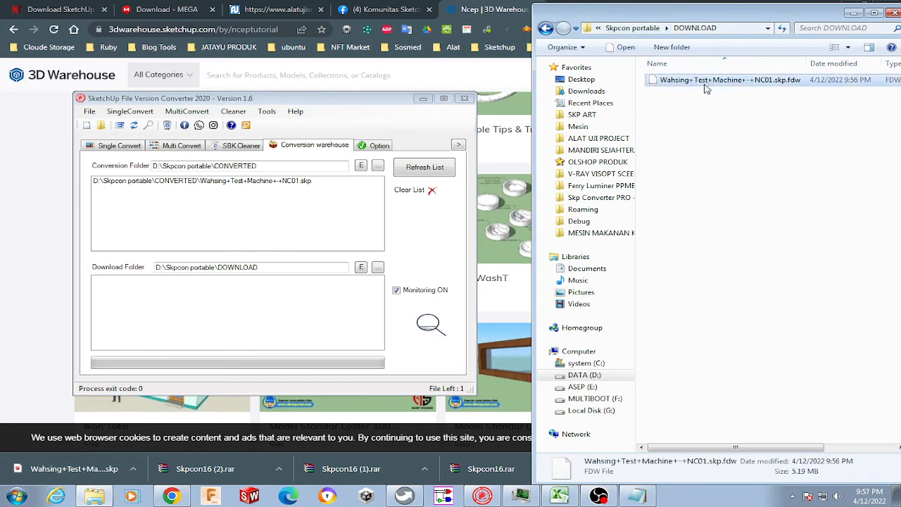
drag(808, 64, 830, 64)
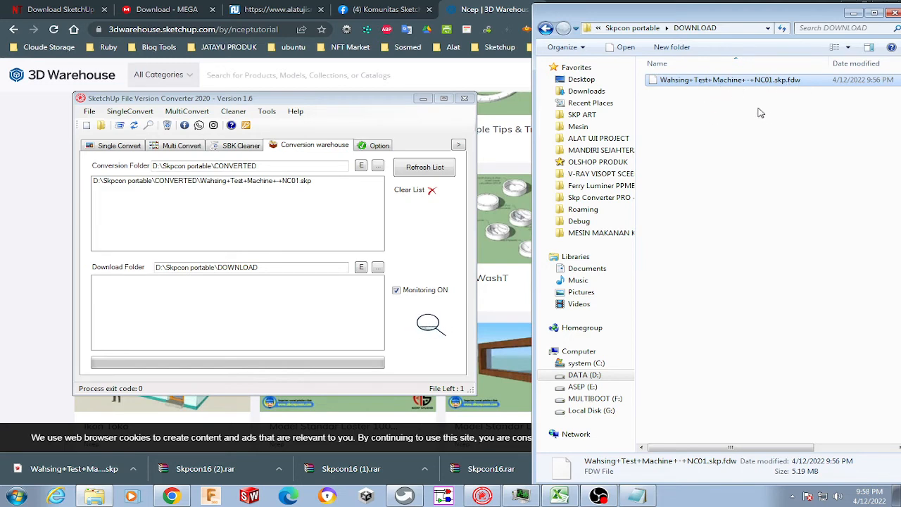
click(641, 29)
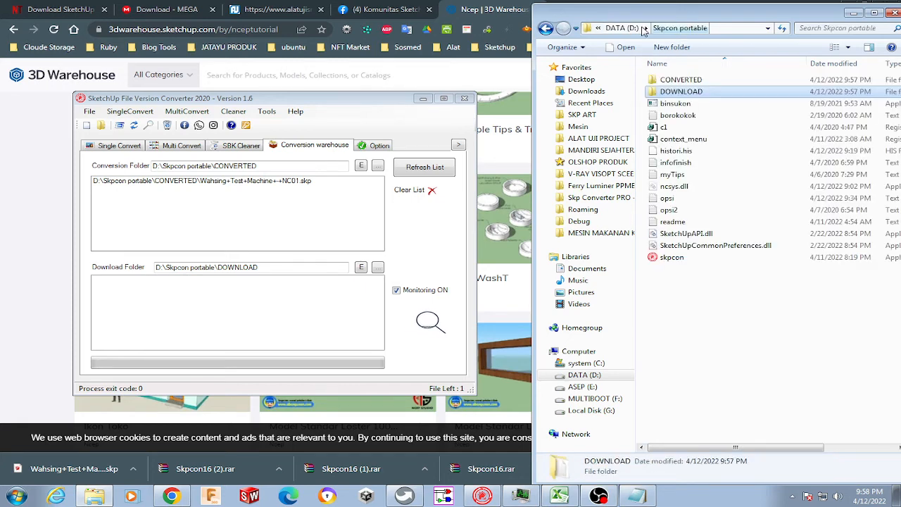
double_click(702, 79)
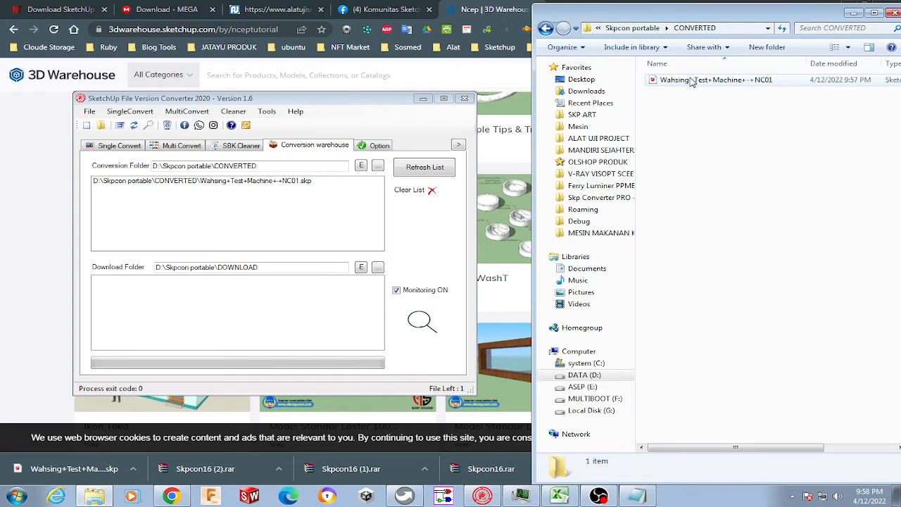
click(632, 28)
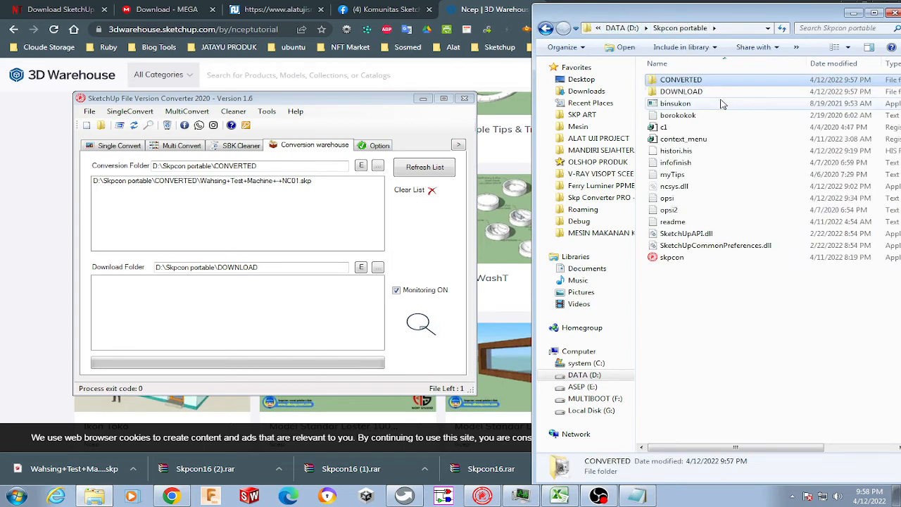
- Compare the Washing Test Machine file in the DOWNLOAD folder with its converted copy in CONVERTED and the converter's Conversion warehouse list
double_click(694, 91)
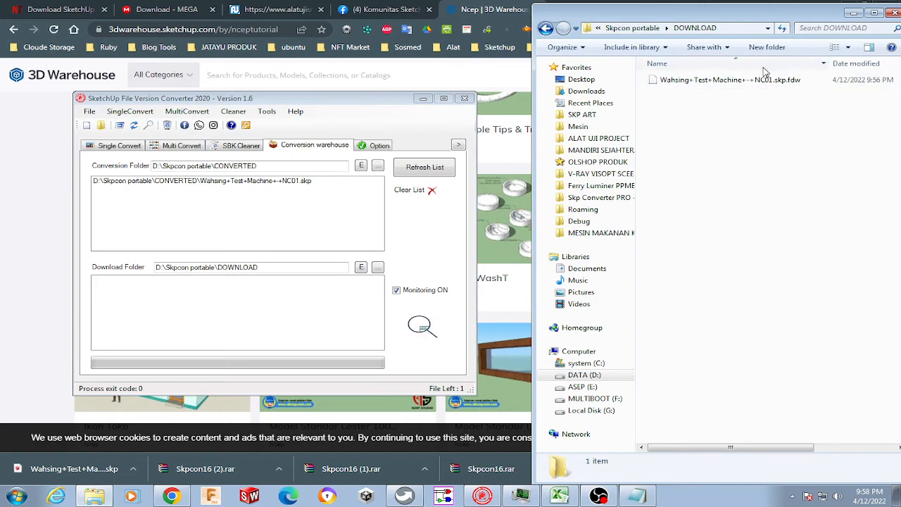
click(633, 28)
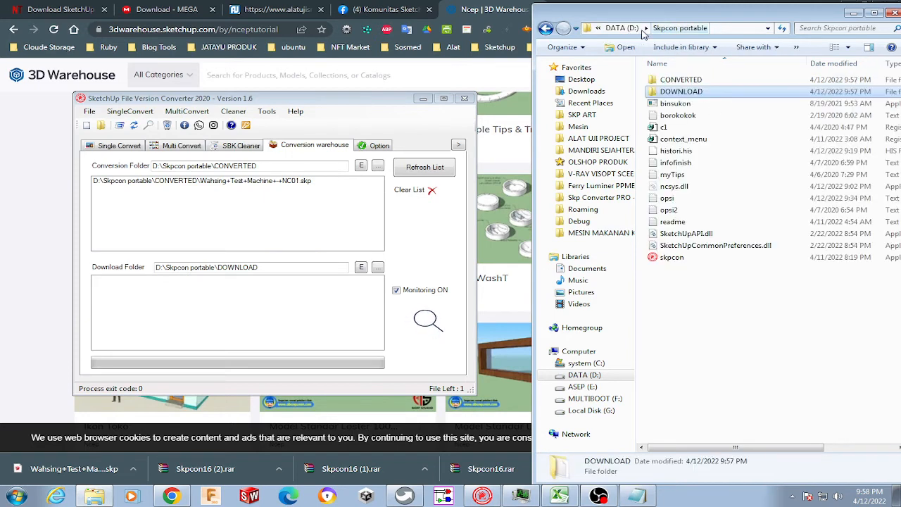
double_click(714, 82)
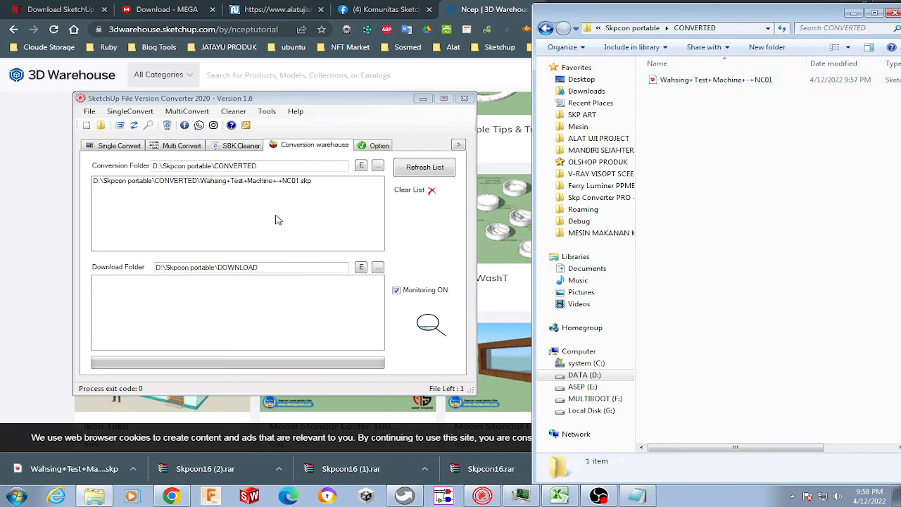
click(129, 151)
click(273, 147)
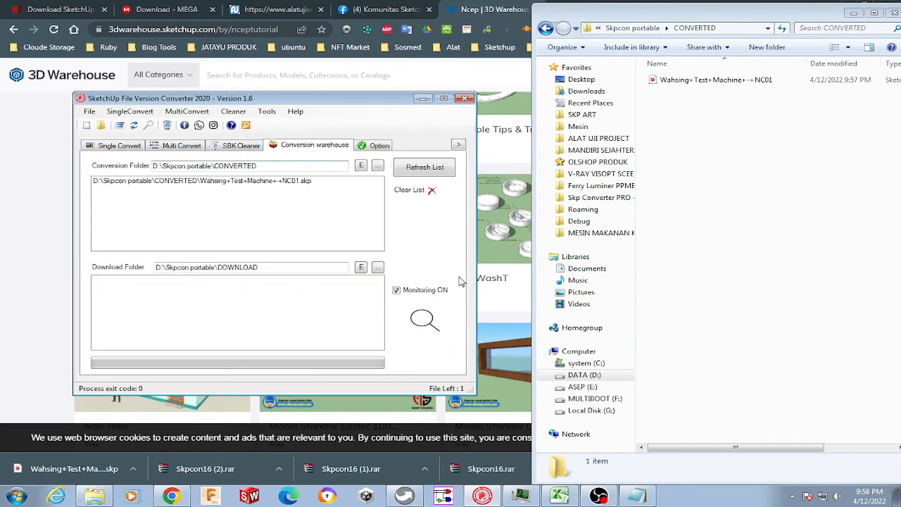
- In the browser, download Kapal Boat Layar - Tutorial as a SketchUp 2022 Model into D:\Skpcon portable\DOWNLOAD, and check the converter's conversion list
click(422, 100)
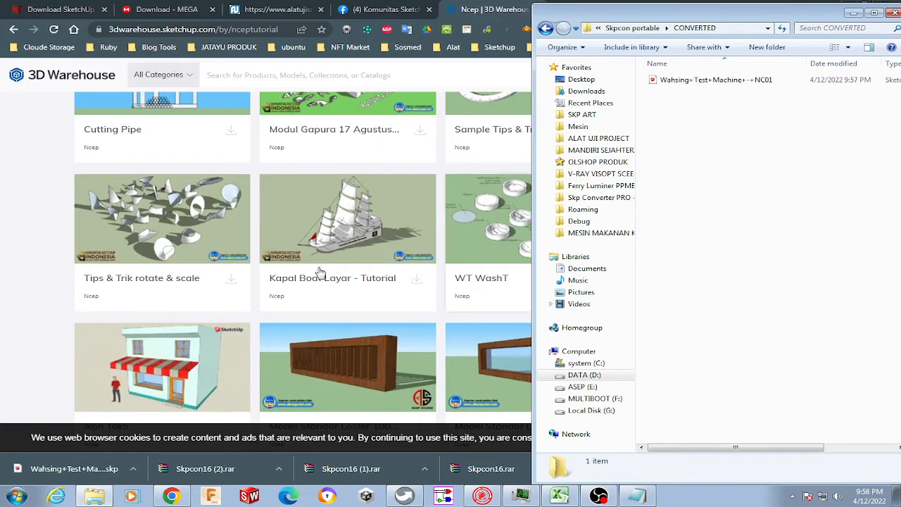
click(44, 227)
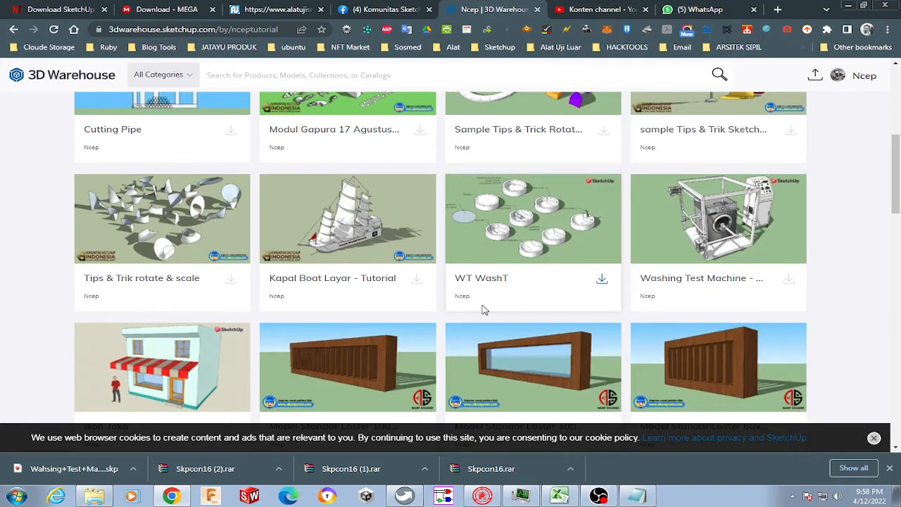
click(417, 280)
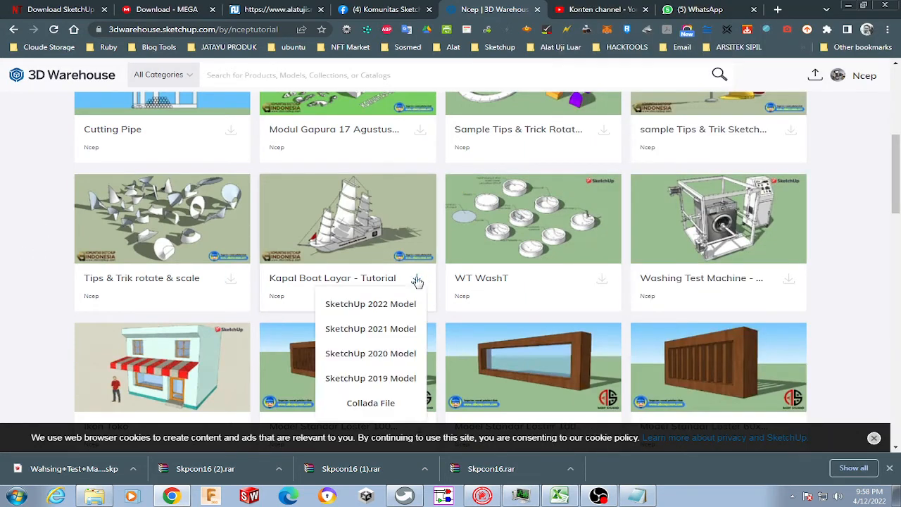
click(380, 306)
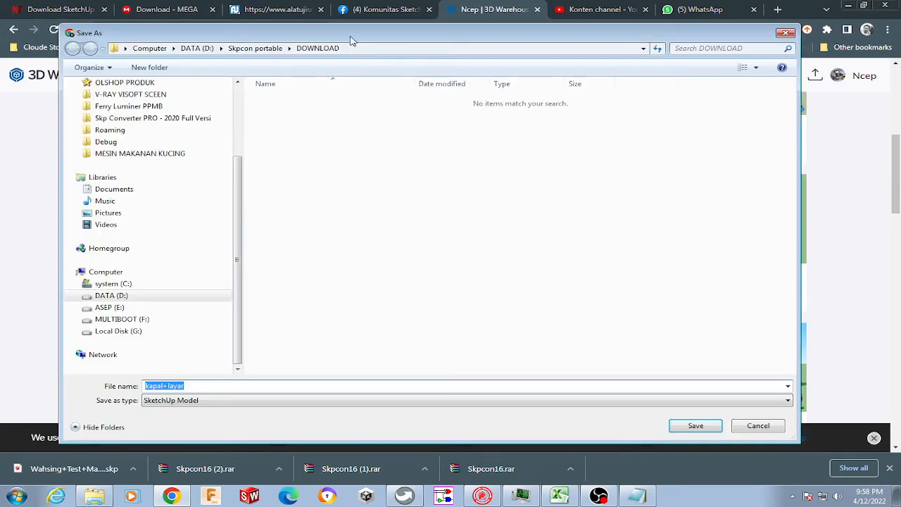
click(317, 49)
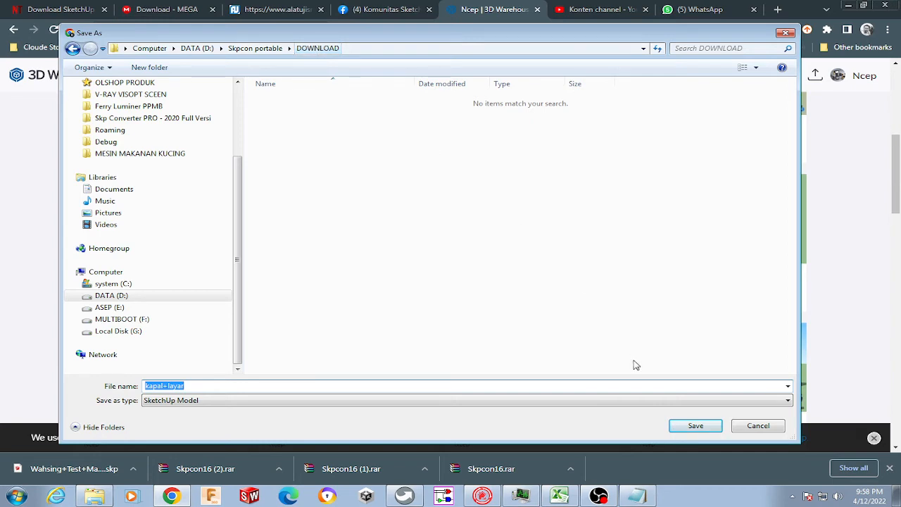
click(683, 428)
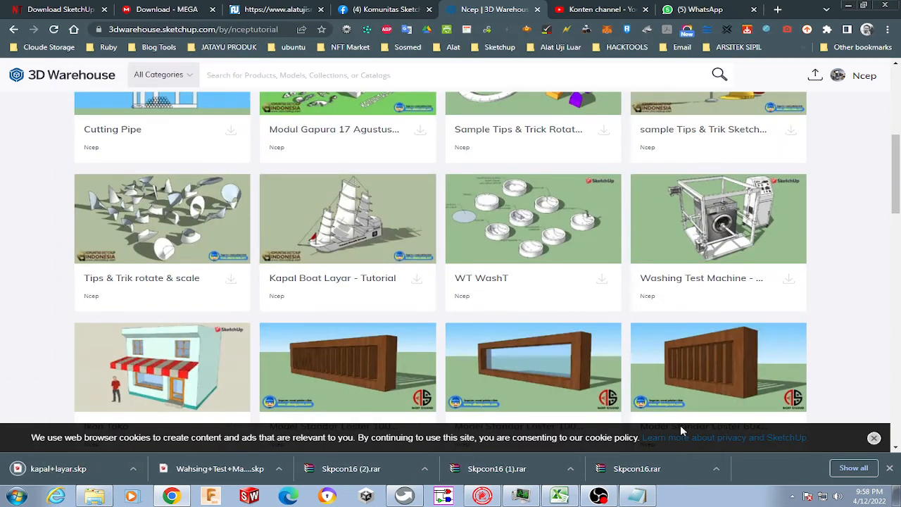
click(491, 496)
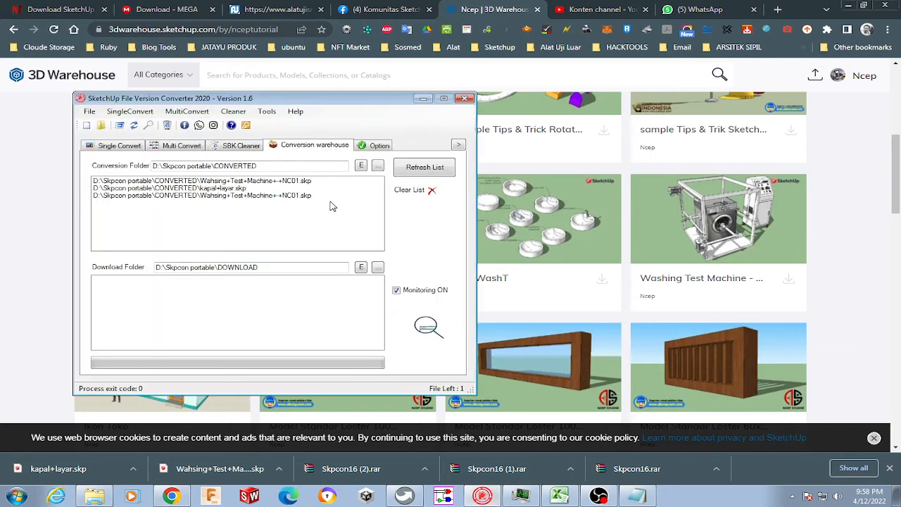
- Download the Cutting Pipe model from 3D Warehouse as a SketchUp 2022 Model into the DOWNLOAD folder, and return to the converter's conversion list
click(21, 209)
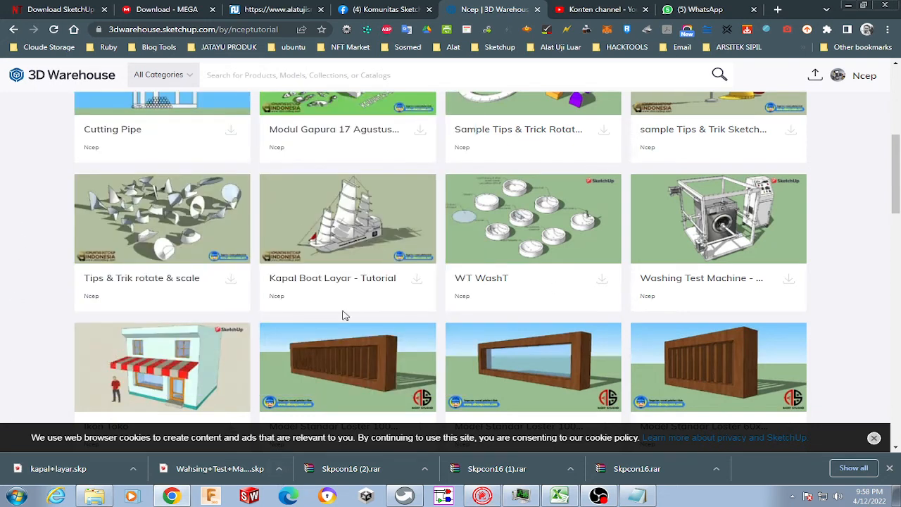
scroll(732, 252, up, 3)
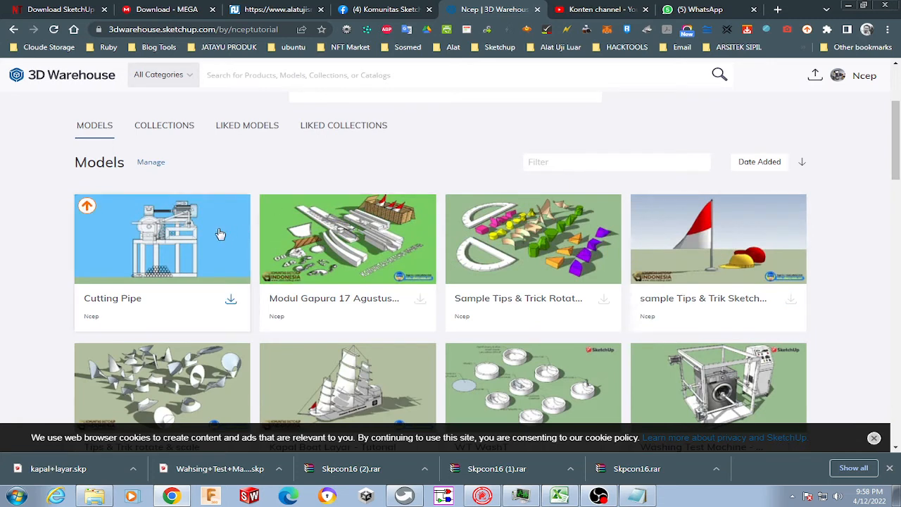
scroll(218, 234, down, 1)
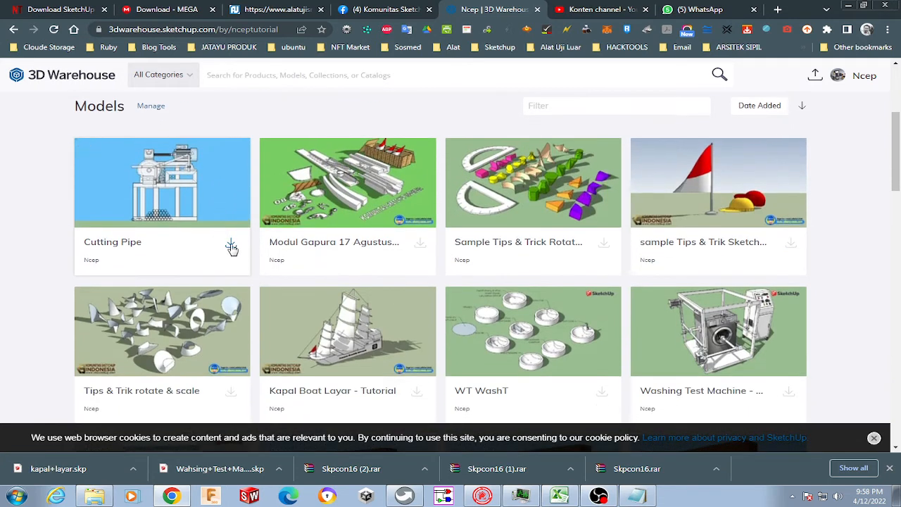
click(233, 247)
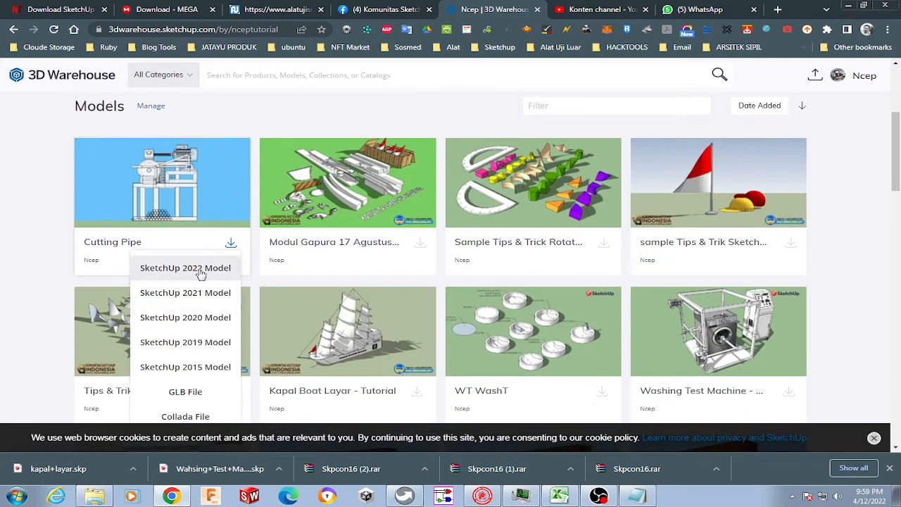
click(148, 266)
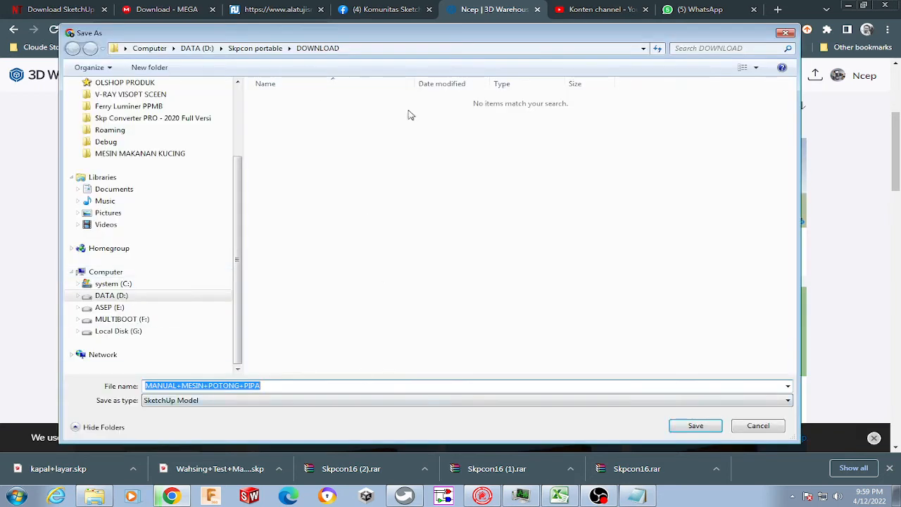
click(695, 426)
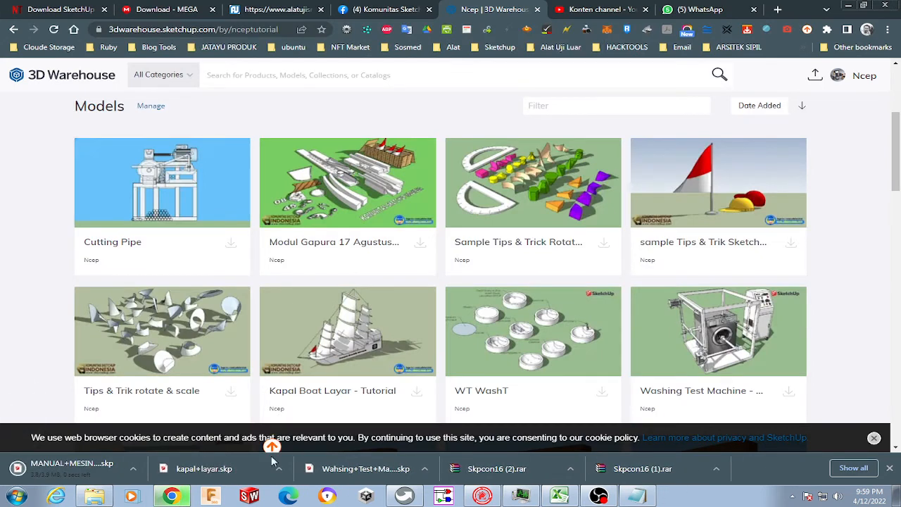
click(484, 497)
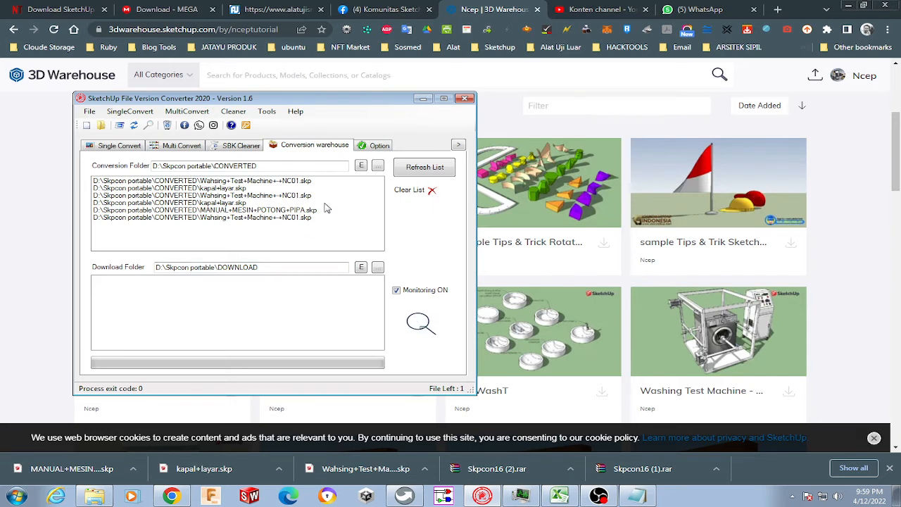
- Clear the source file list in Multi Convert and show the Single Convert settings
click(179, 147)
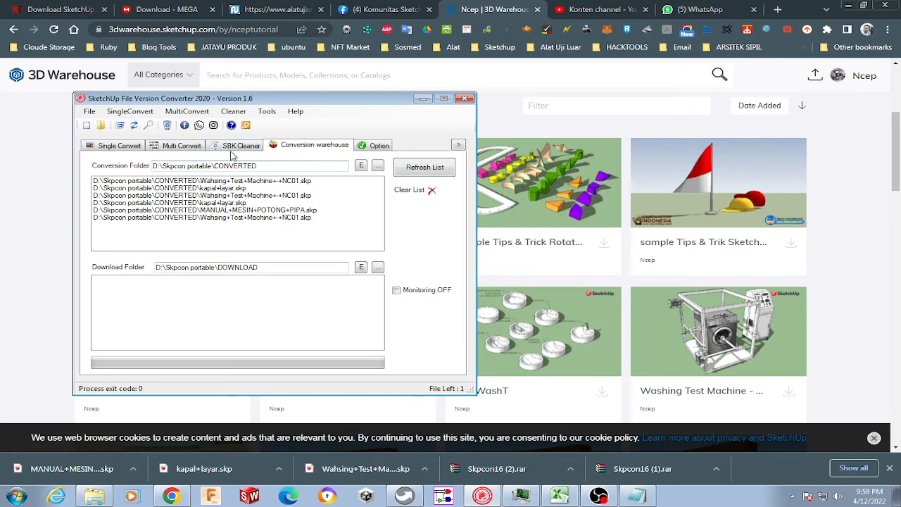
click(236, 147)
click(177, 147)
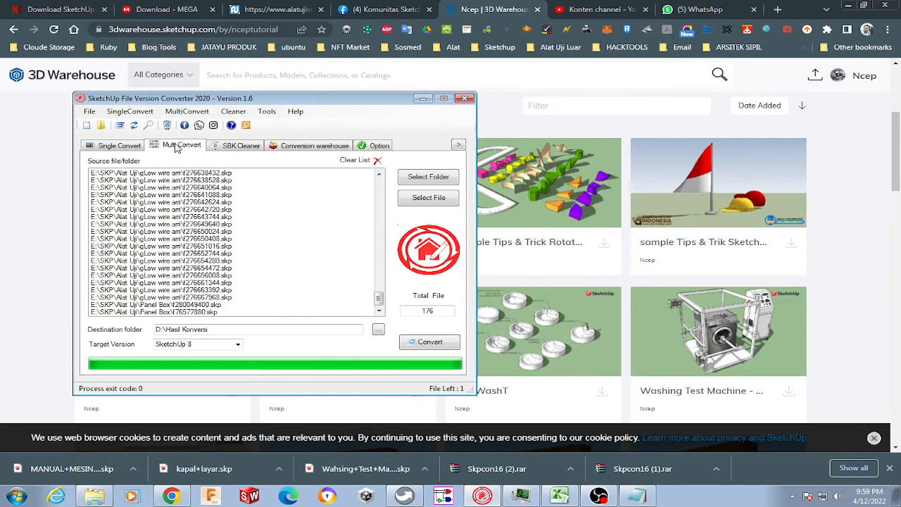
click(363, 162)
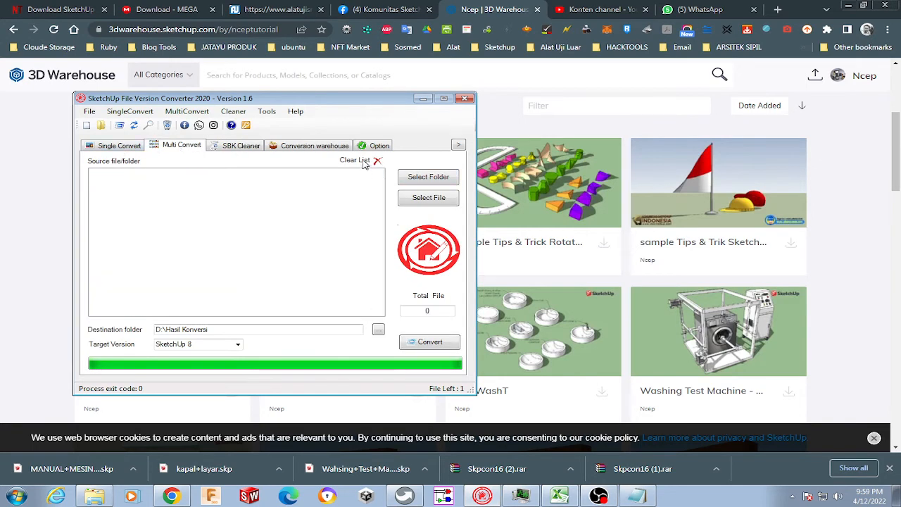
click(114, 146)
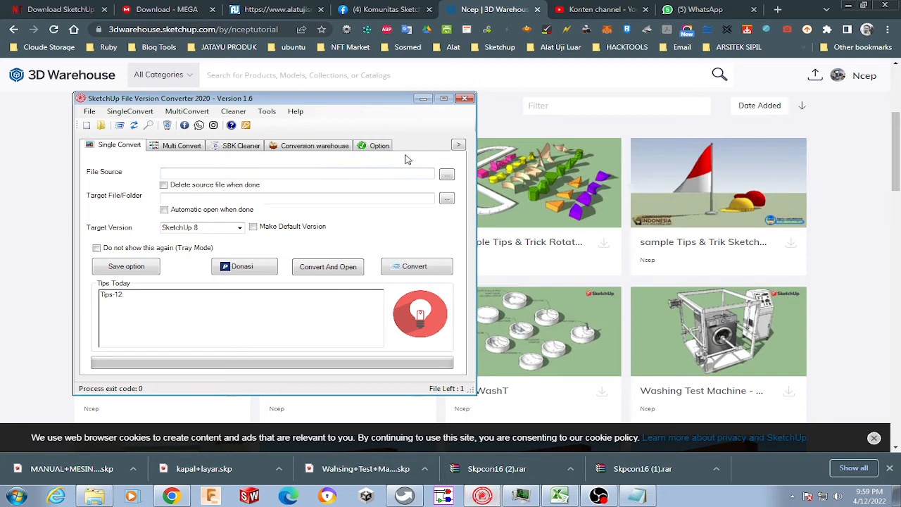
- Go through the converted file entries in the Conversion warehouse list, comparing the repeated Wahsing Test Machine and kapal+layar paths
click(336, 146)
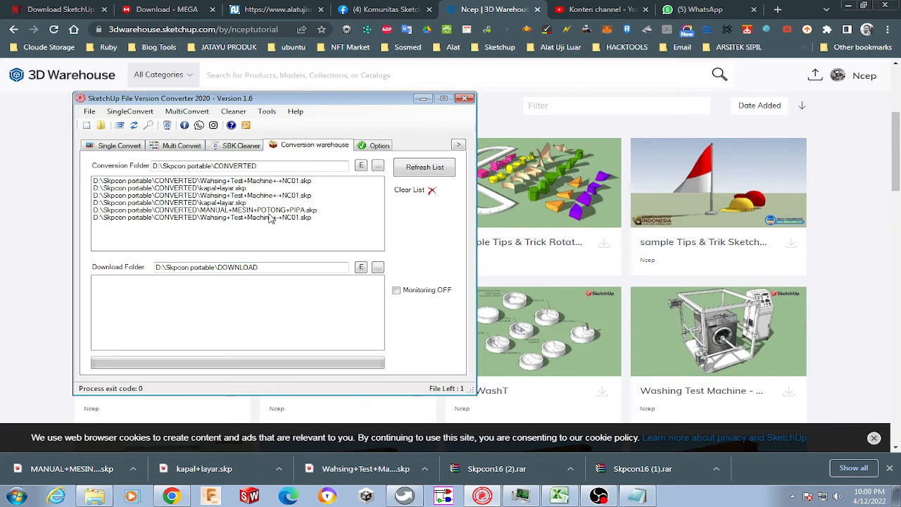
click(249, 181)
click(242, 189)
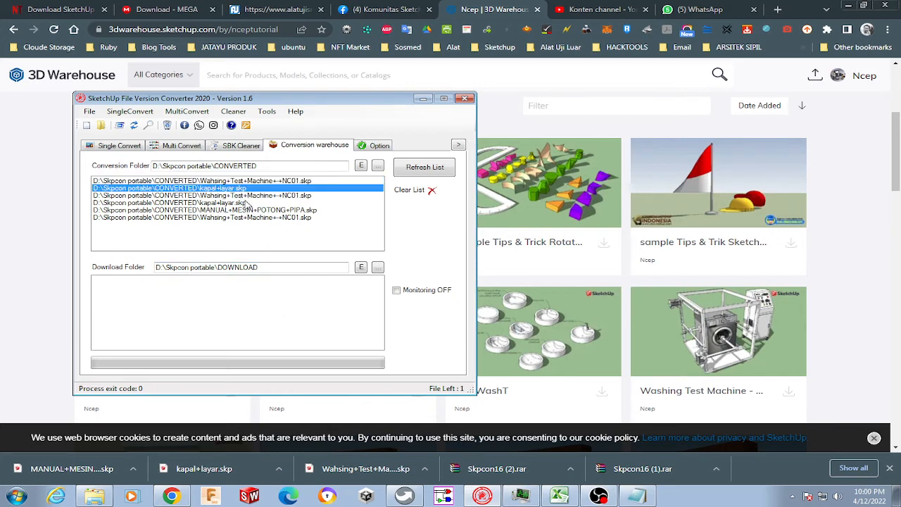
click(246, 196)
click(246, 203)
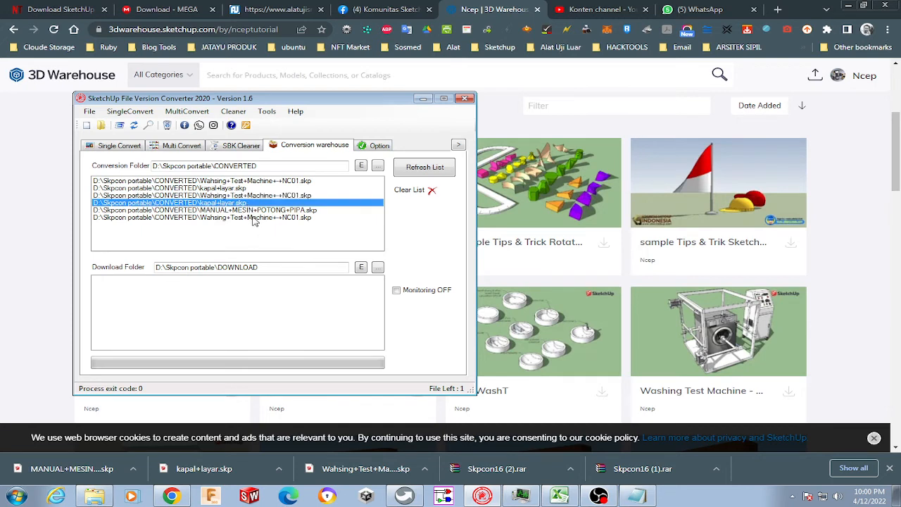
click(255, 217)
click(294, 210)
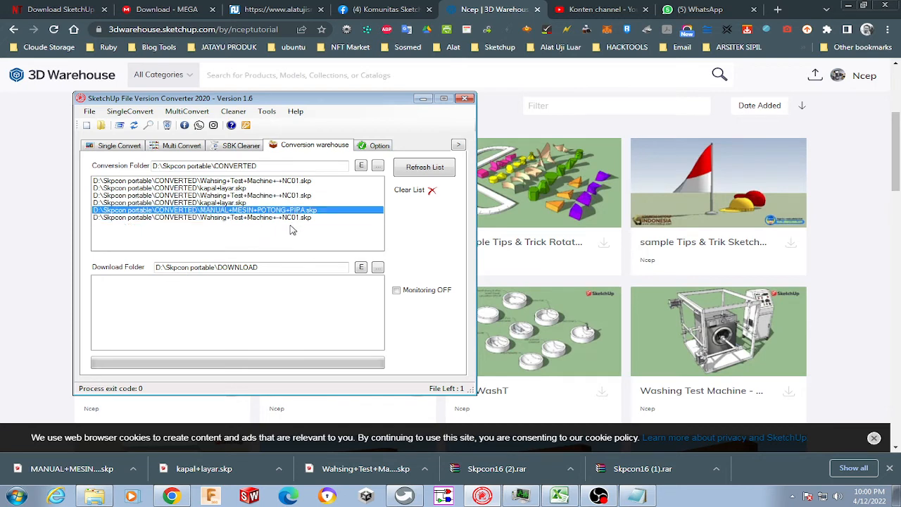
click(297, 181)
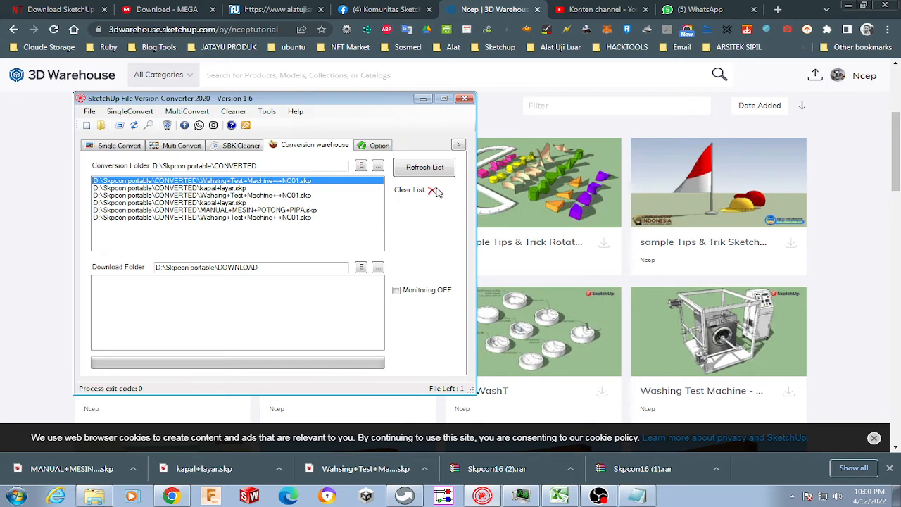
click(181, 203)
click(200, 182)
click(217, 219)
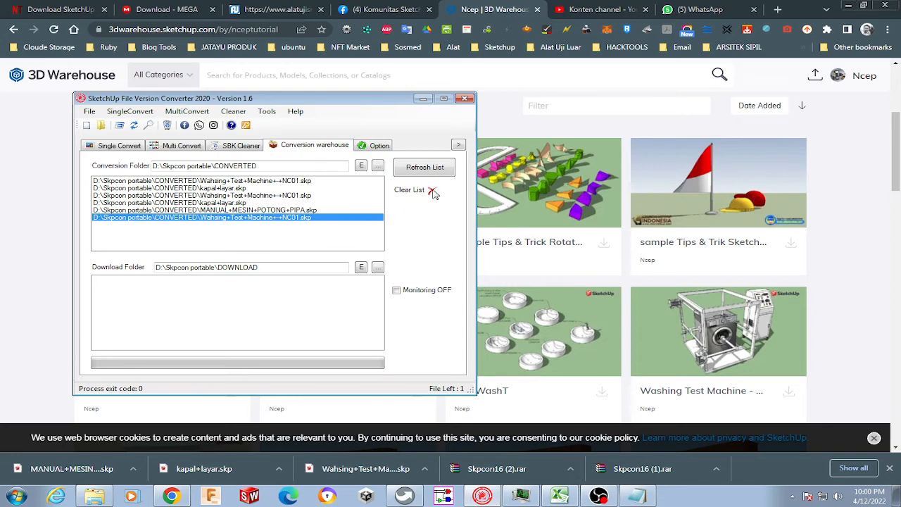
click(239, 203)
click(246, 182)
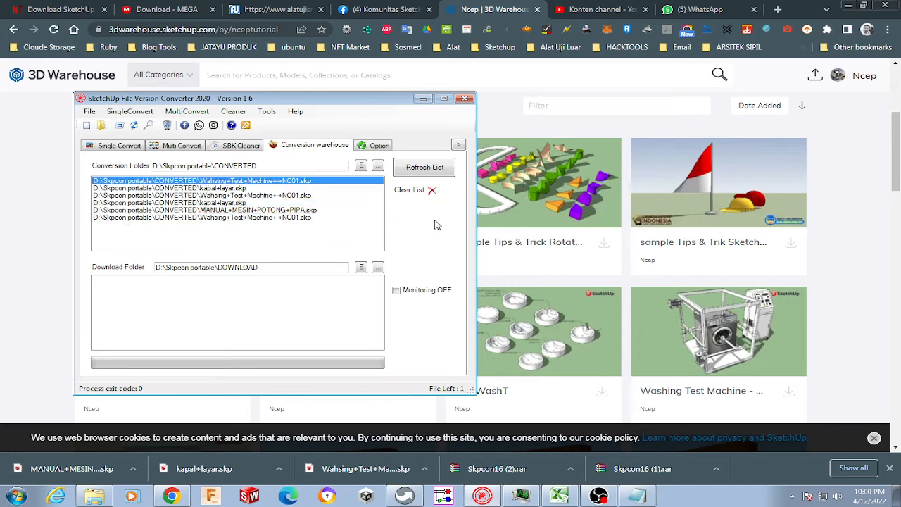
- Compare the Conversion warehouse list entries with the files in the CONVERTED folder of Skpcon portable in Windows Explorer
click(94, 496)
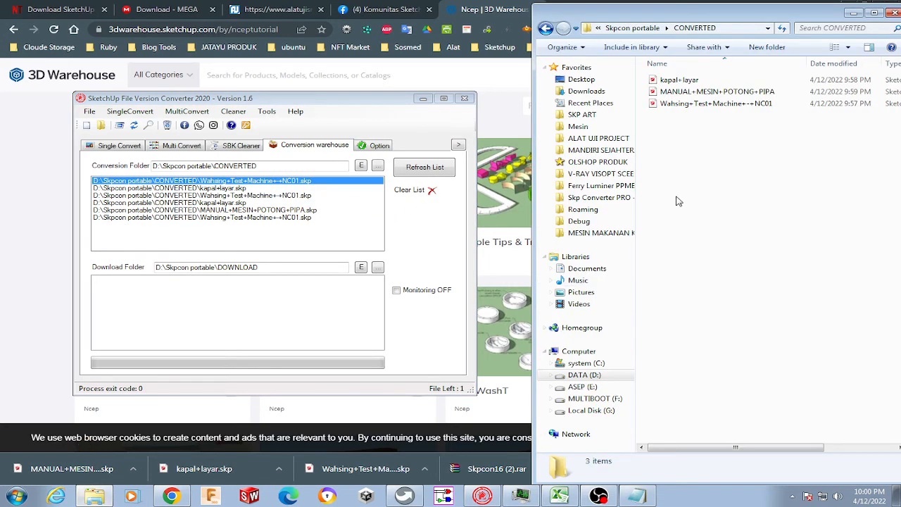
click(632, 28)
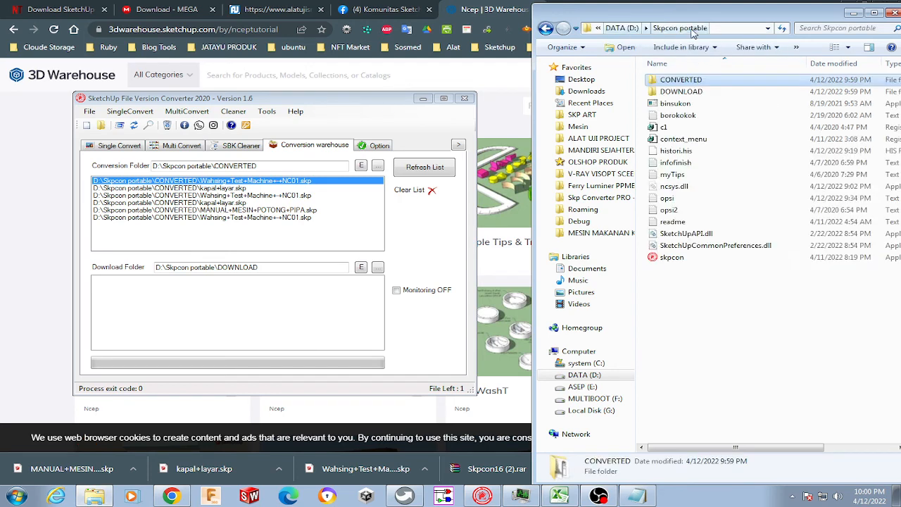
click(226, 211)
click(229, 182)
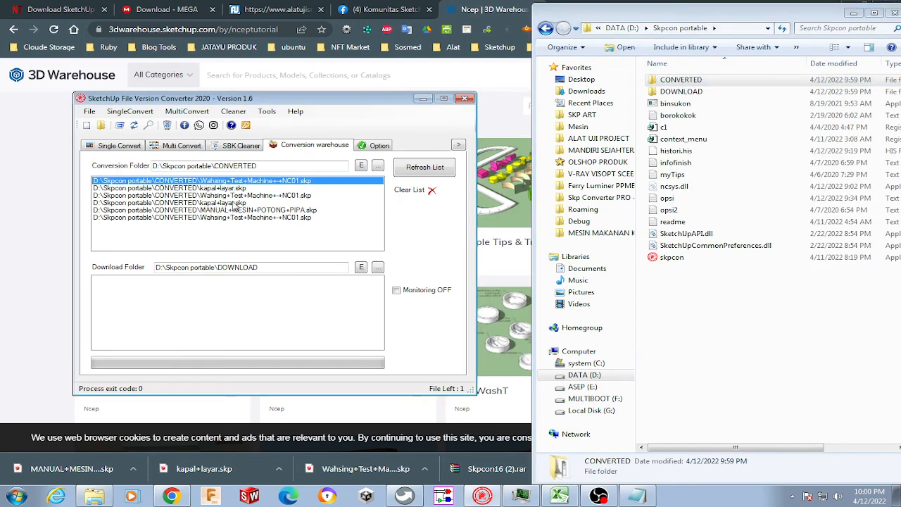
click(233, 203)
click(237, 218)
double_click(685, 80)
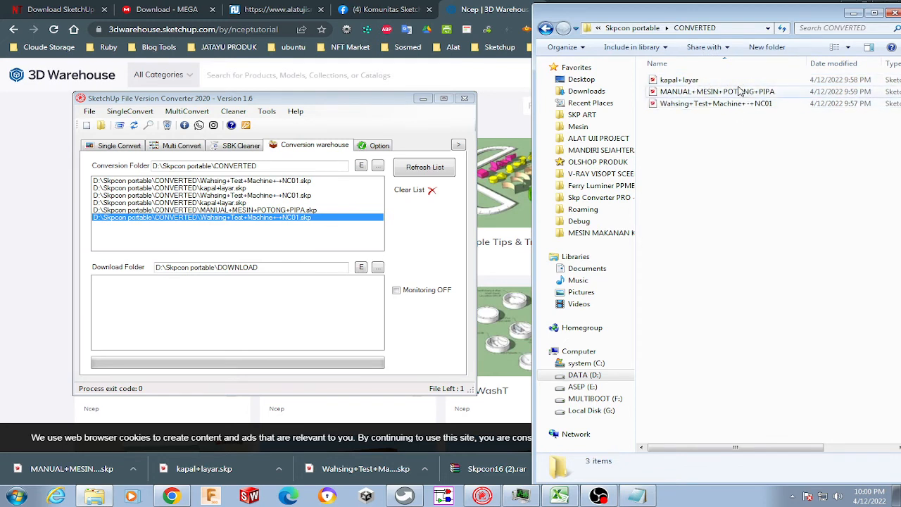
click(115, 147)
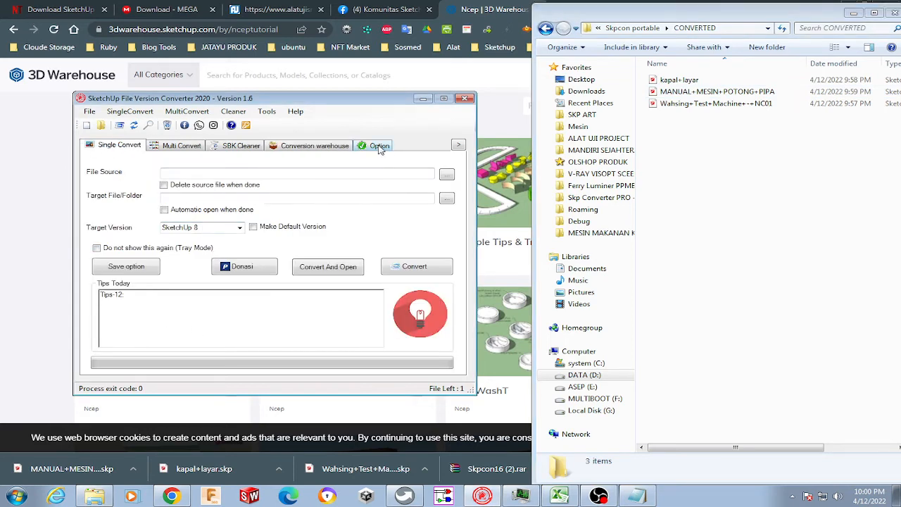
click(333, 147)
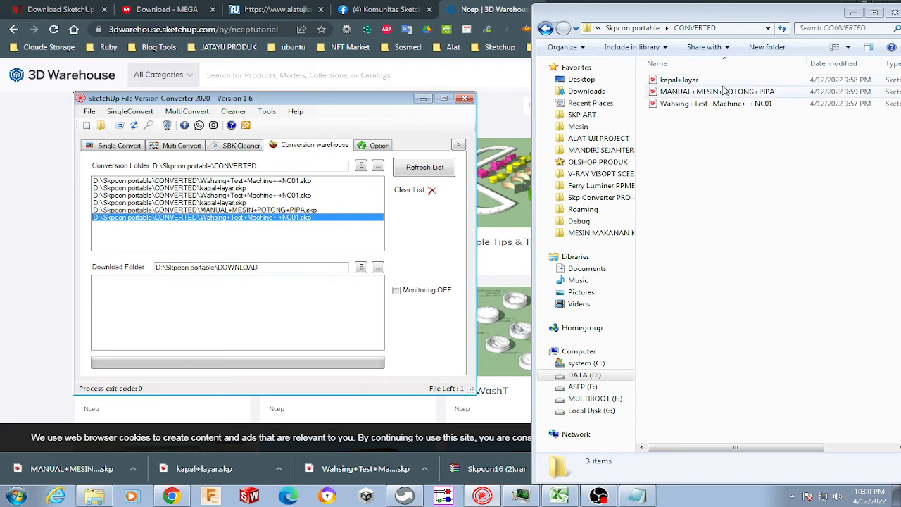
- Open the DOWNLOAD folder of Skpcon portable and go through the kapal+layar, MANUAL+MESIN+POTONG+PIPA and Wahsing Test Machine .skp.fdw files
click(680, 81)
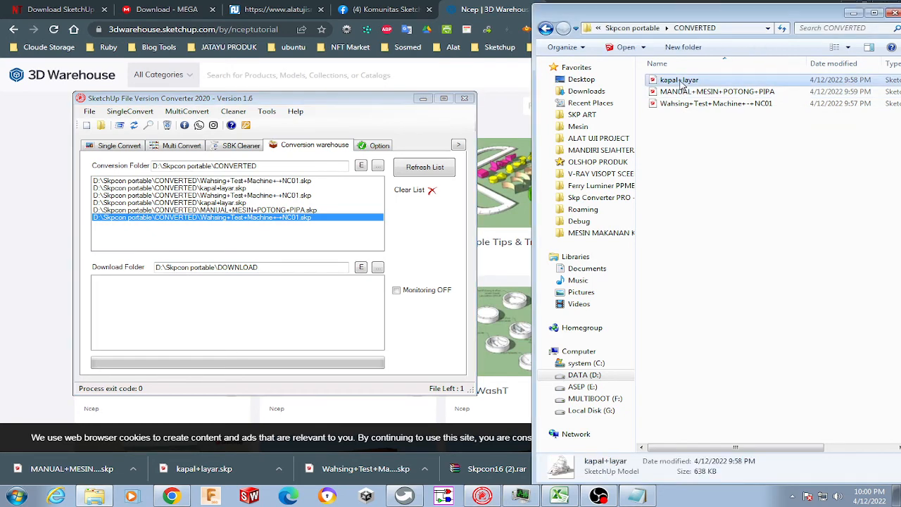
click(632, 28)
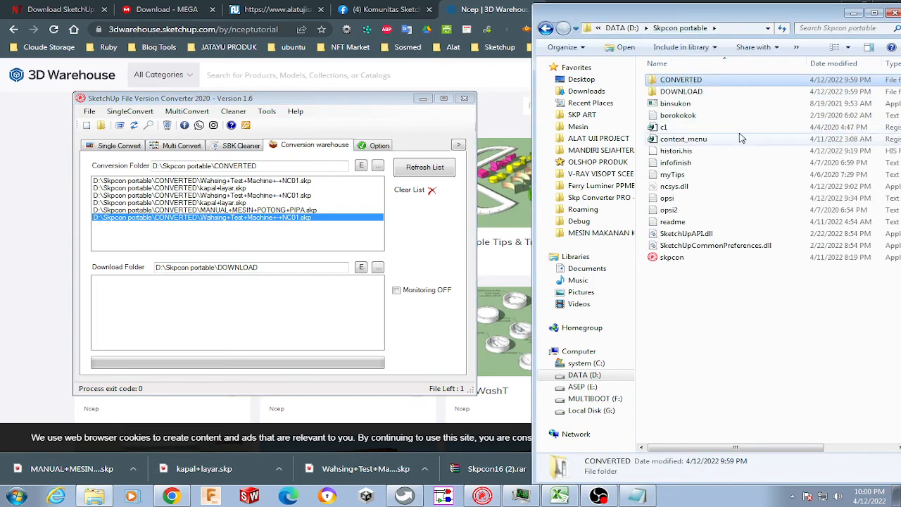
double_click(676, 89)
click(708, 81)
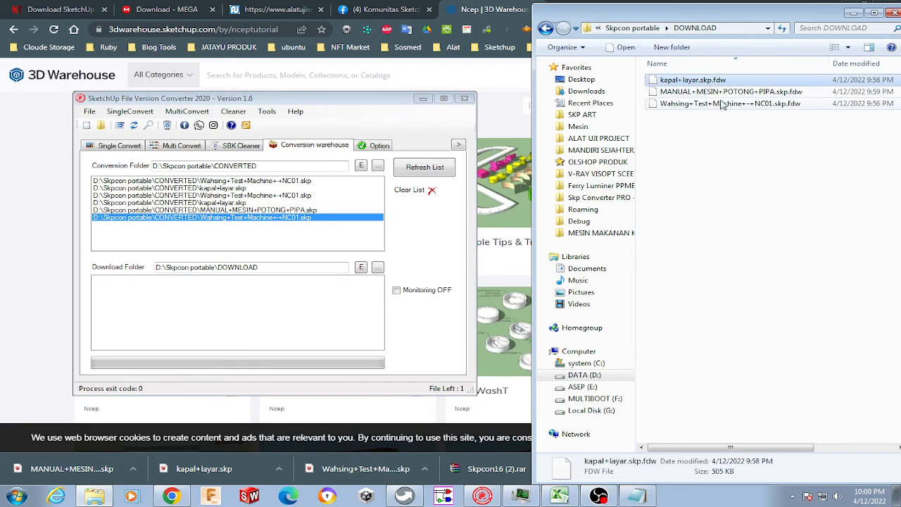
click(728, 93)
click(731, 105)
click(730, 93)
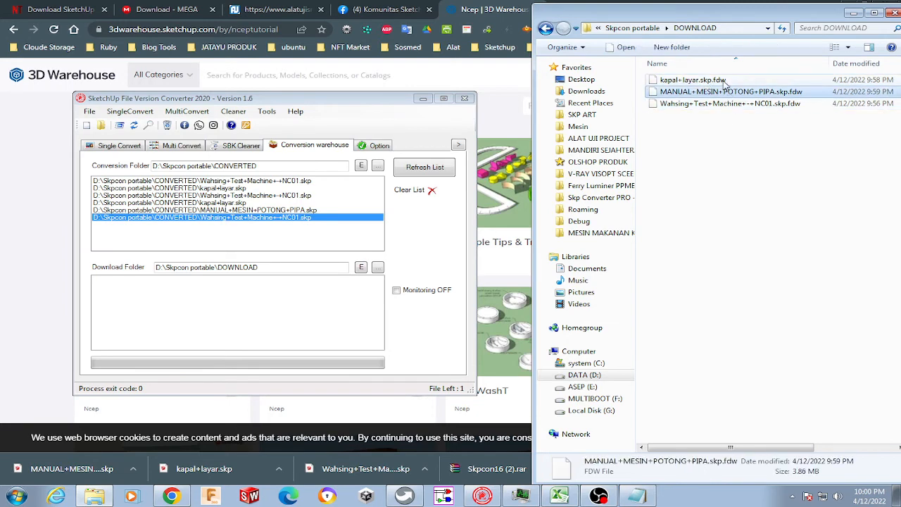
click(724, 82)
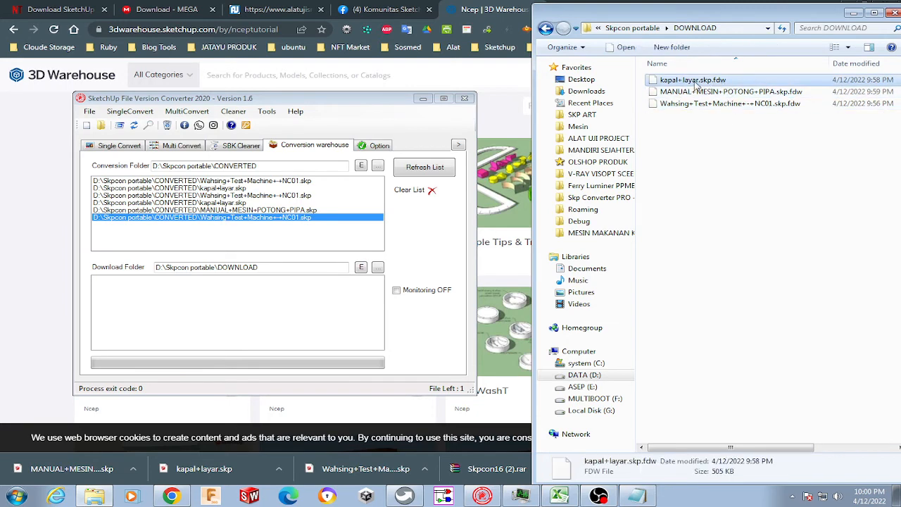
- Rename kapal+layar.skp.fdw in the DOWNLOAD folder to kapal+layar.skp, accepting the changed file extension
right_click(696, 84)
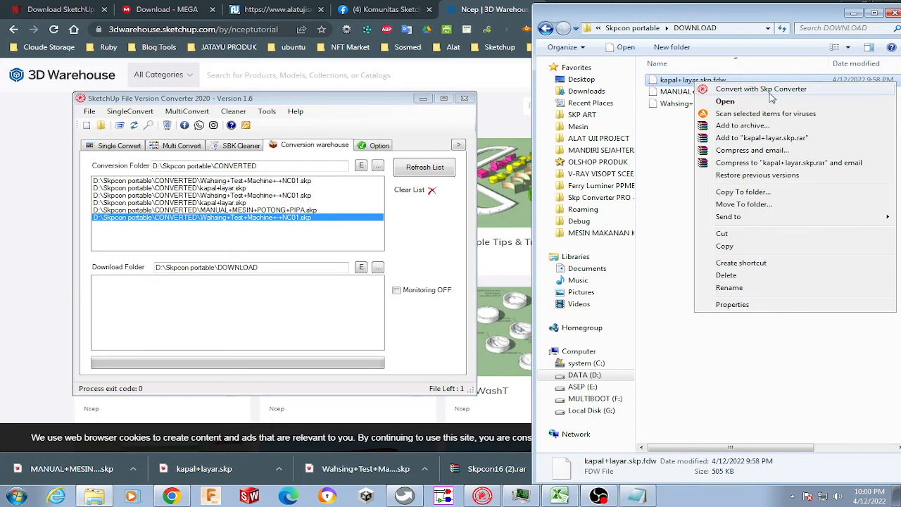
click(752, 291)
click(735, 76)
click(710, 83)
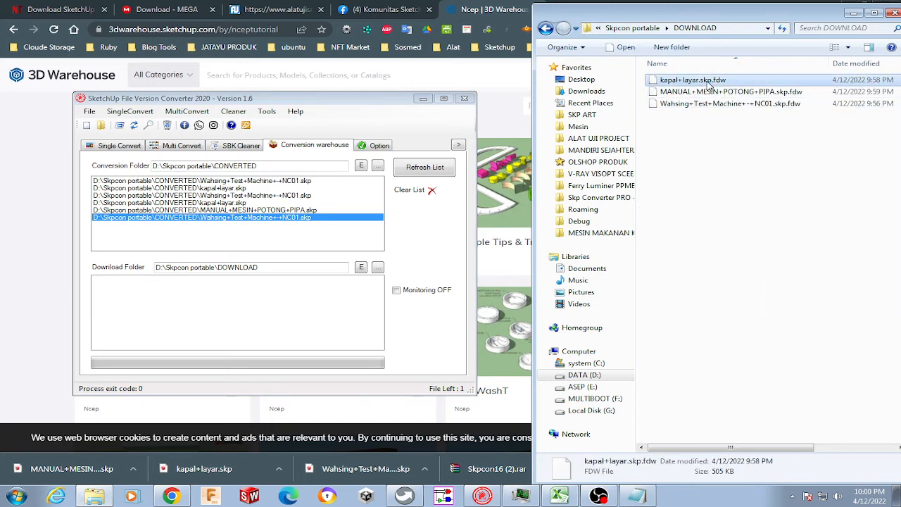
right_click(709, 84)
click(750, 287)
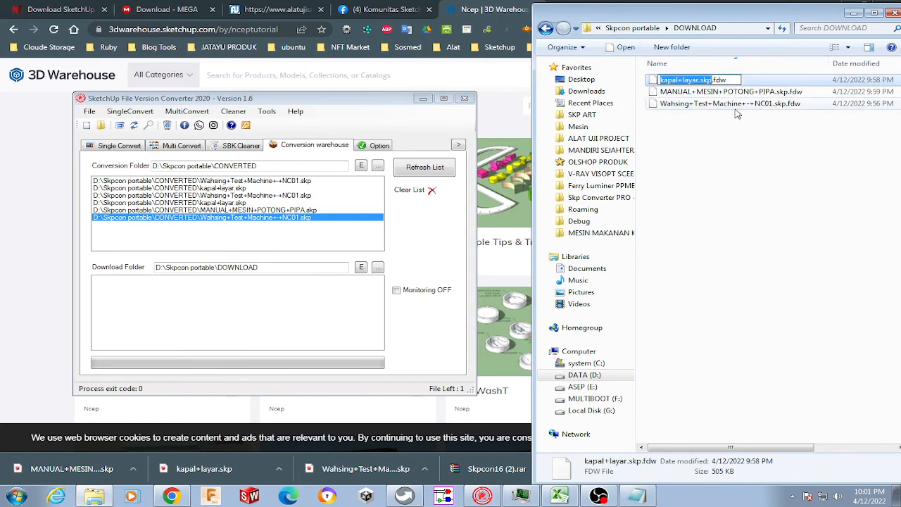
click(732, 79)
key(BackSpace)
key(BackSpace)
key(BackSpace)
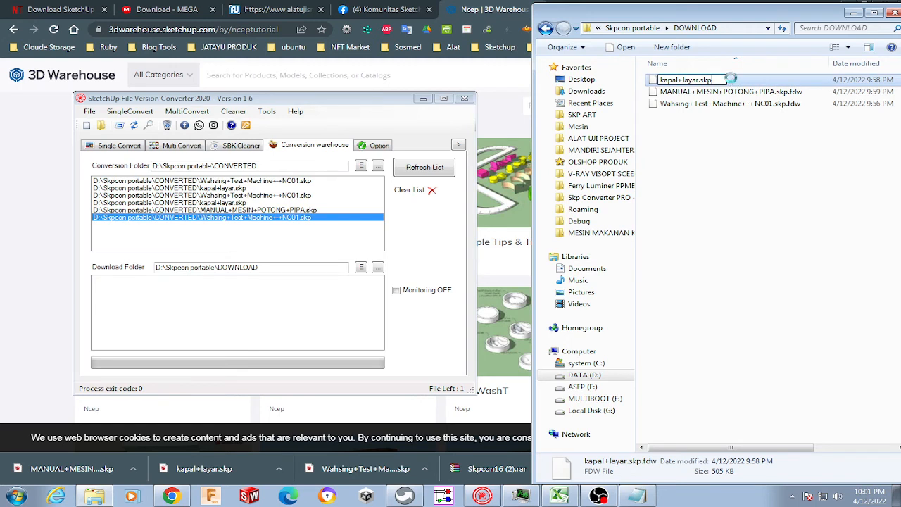
key(Return)
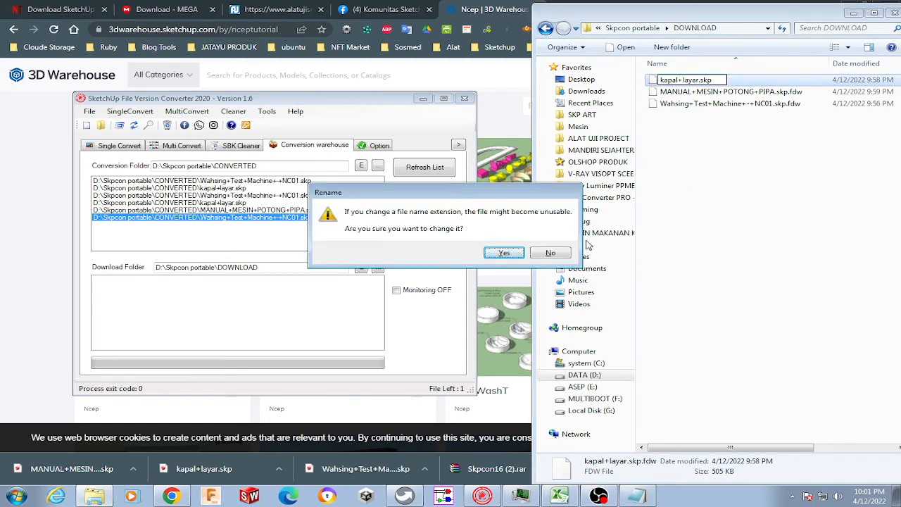
click(504, 253)
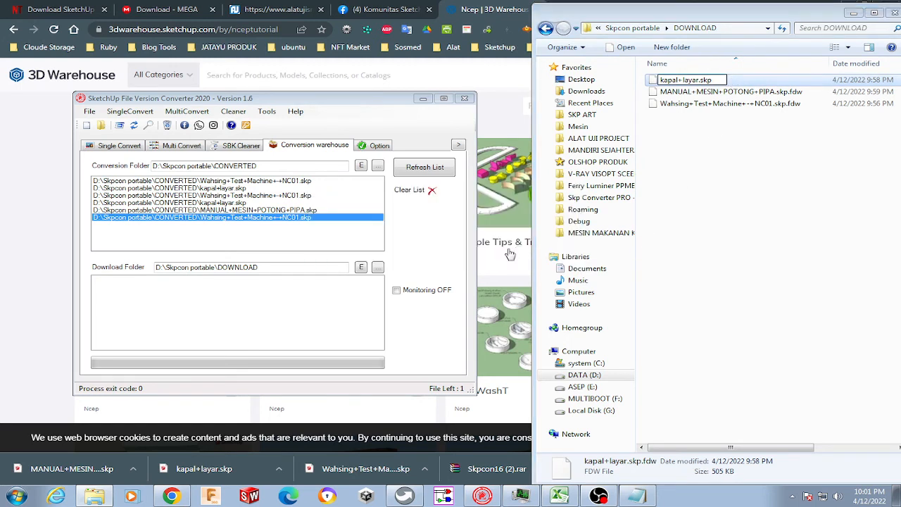
- Try to open the renamed kapal+layar file from the DOWNLOAD folder in SketchUp 2017
right_click(682, 83)
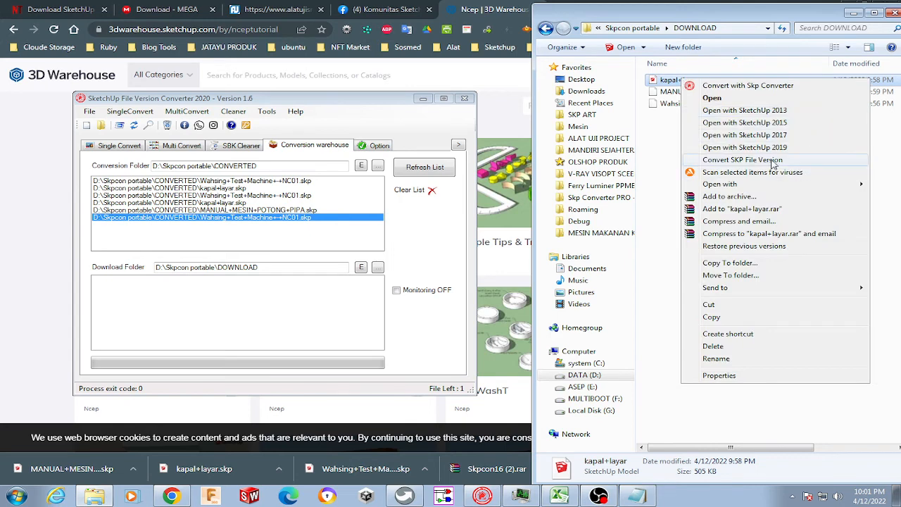
click(774, 137)
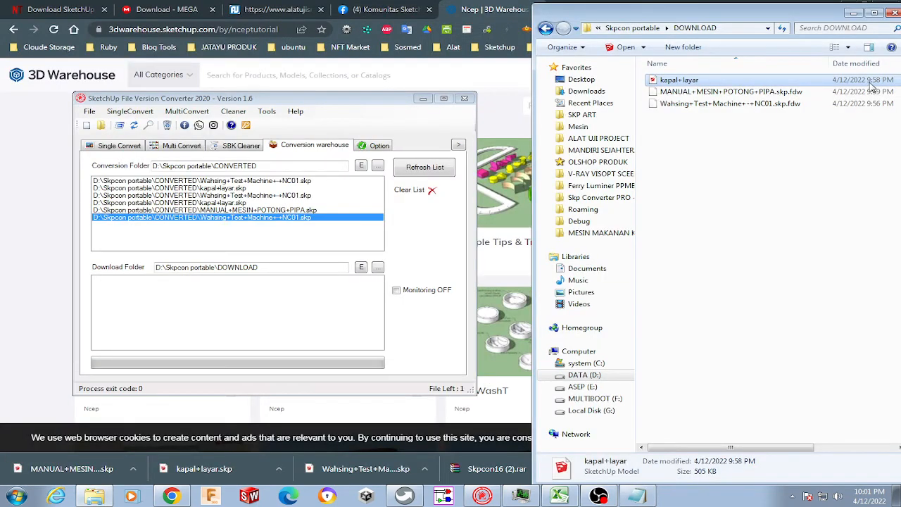
- Open the converted kapal+layar file from the CONVERTED folder in SketchUp 2015 and dismiss the file version notice
click(634, 29)
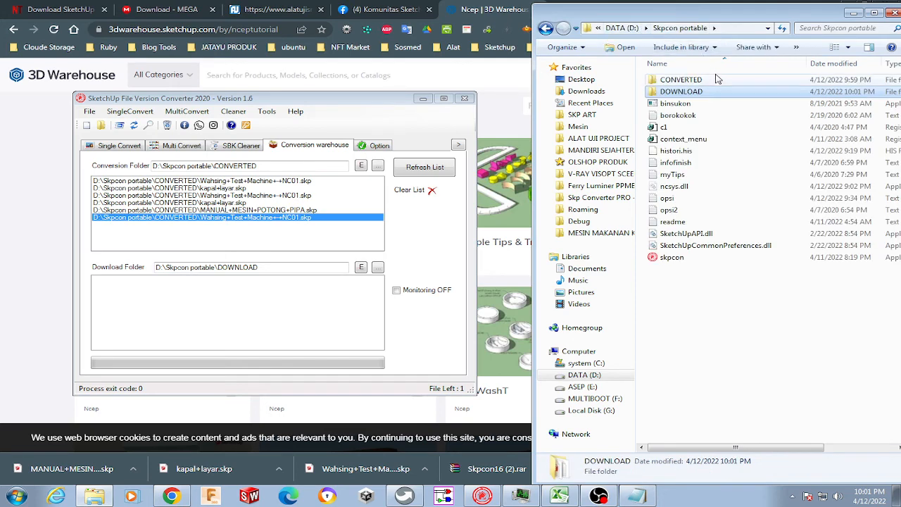
double_click(709, 81)
click(695, 81)
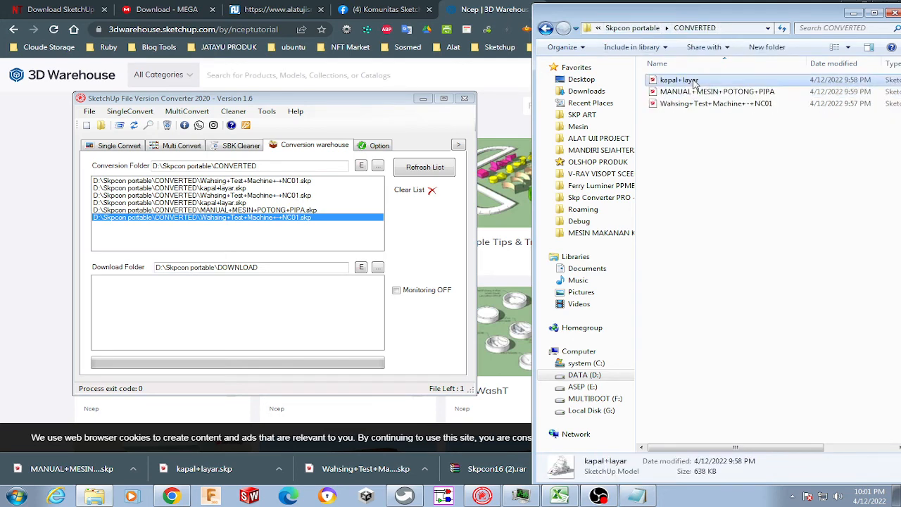
right_click(695, 81)
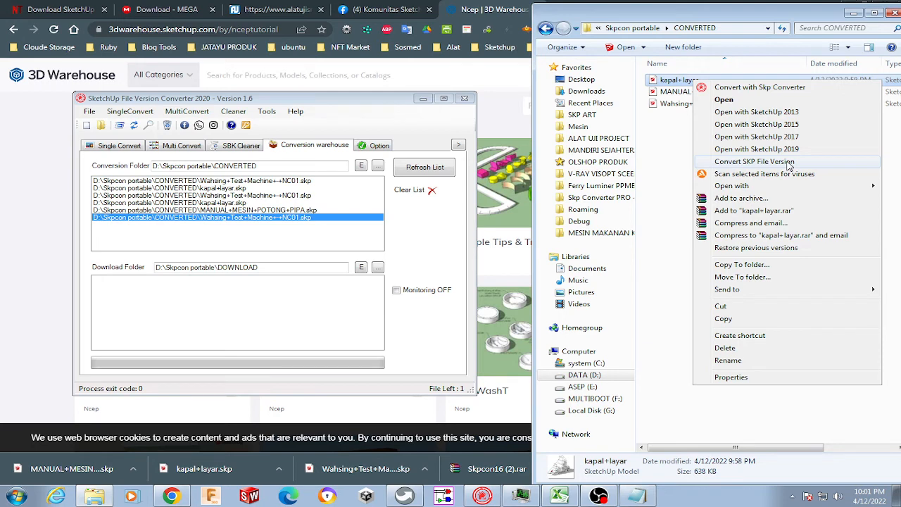
click(776, 124)
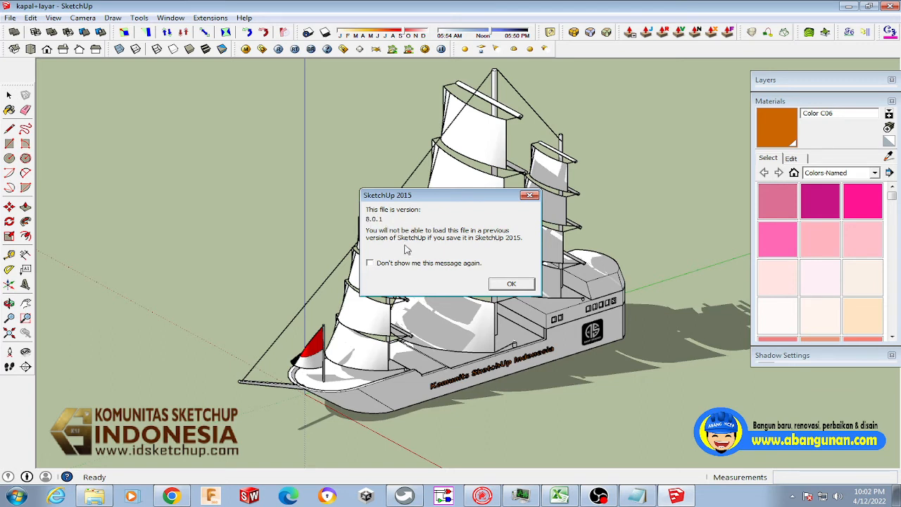
click(512, 286)
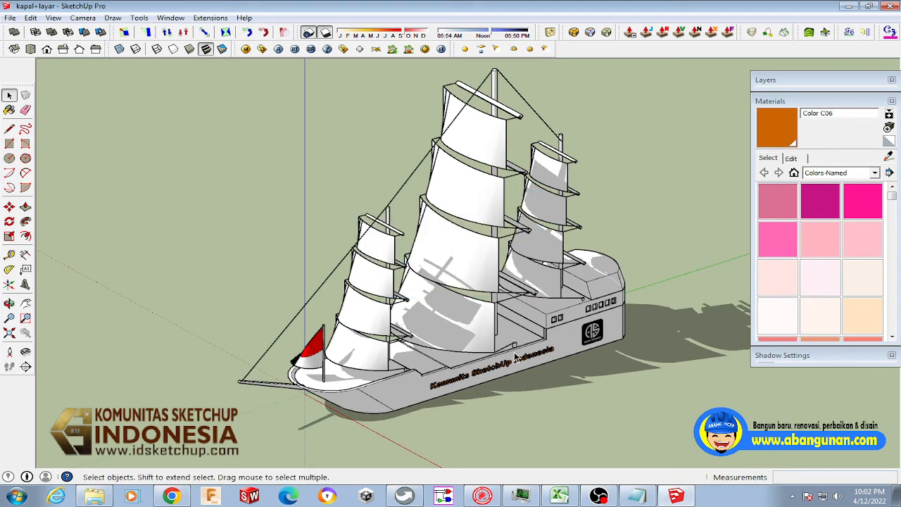
- Examine the sailing ship model from several sides, including the hull lettering, and close SketchUp
scroll(497, 323, up, 3)
scroll(492, 317, down, 3)
middle_drag(492, 318, 218, 286)
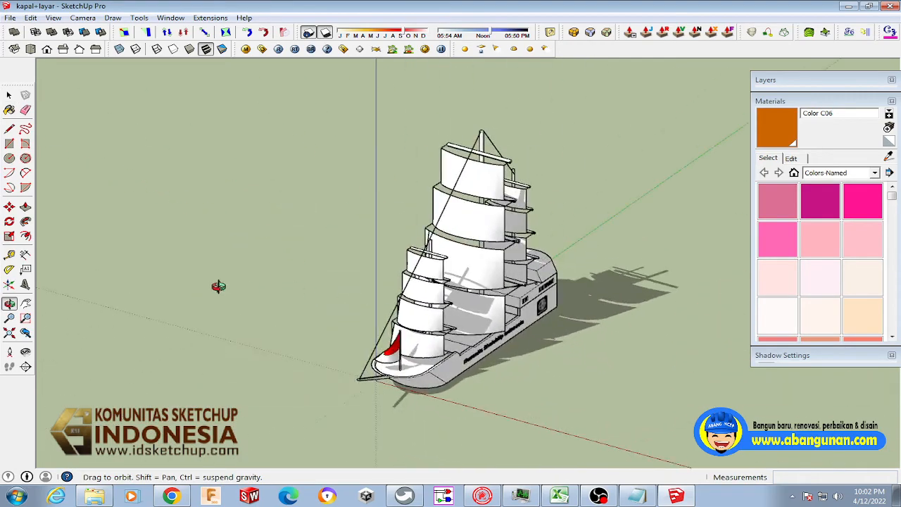
scroll(575, 331, up, 4)
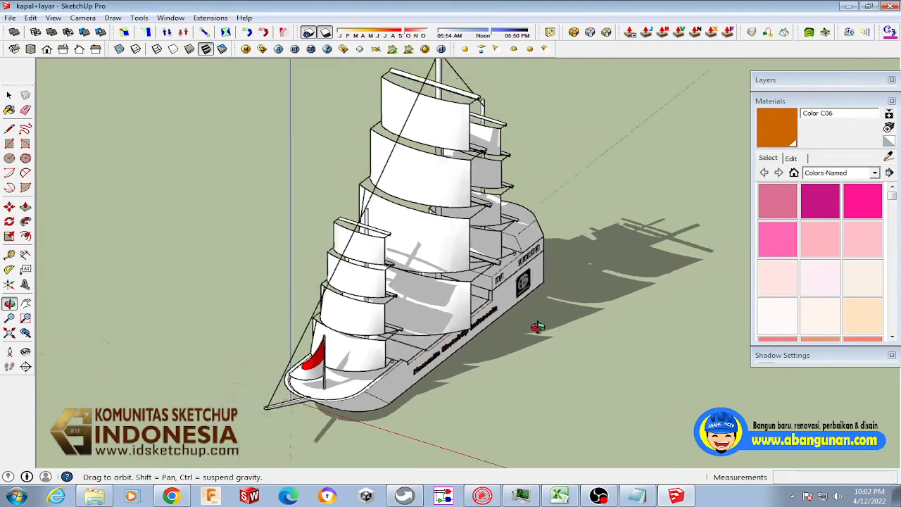
middle_drag(537, 327, 560, 247)
scroll(451, 316, up, 5)
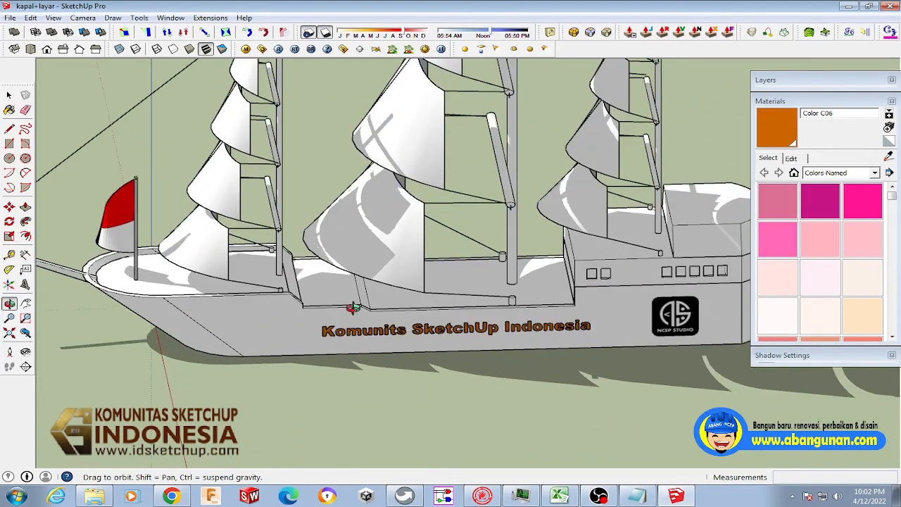
scroll(353, 308, down, 8)
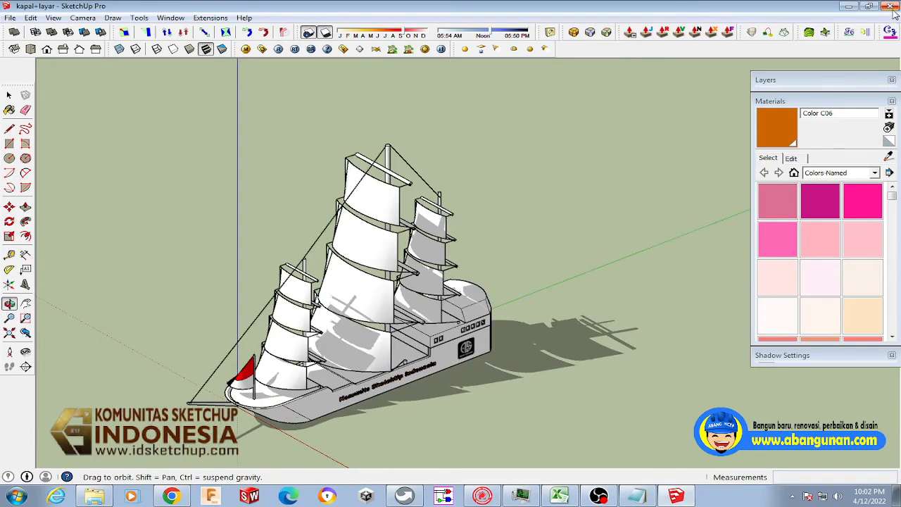
click(891, 7)
click(461, 273)
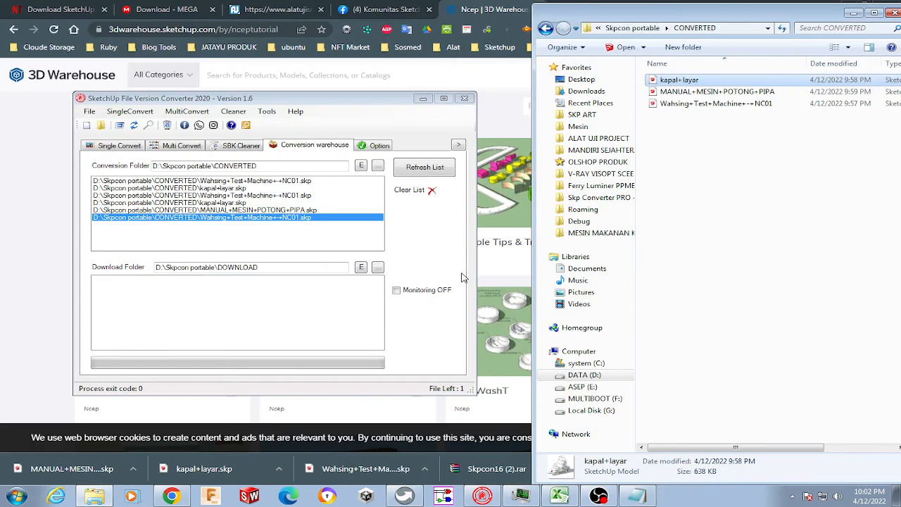
- Review the converter's Option settings for default folders and the Windows Explorer context menu, and return to the Conversion warehouse
click(320, 149)
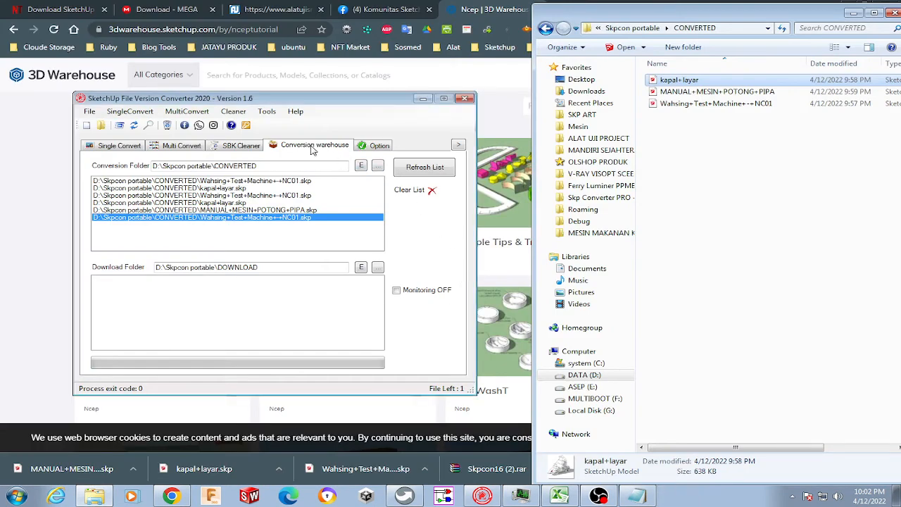
click(375, 146)
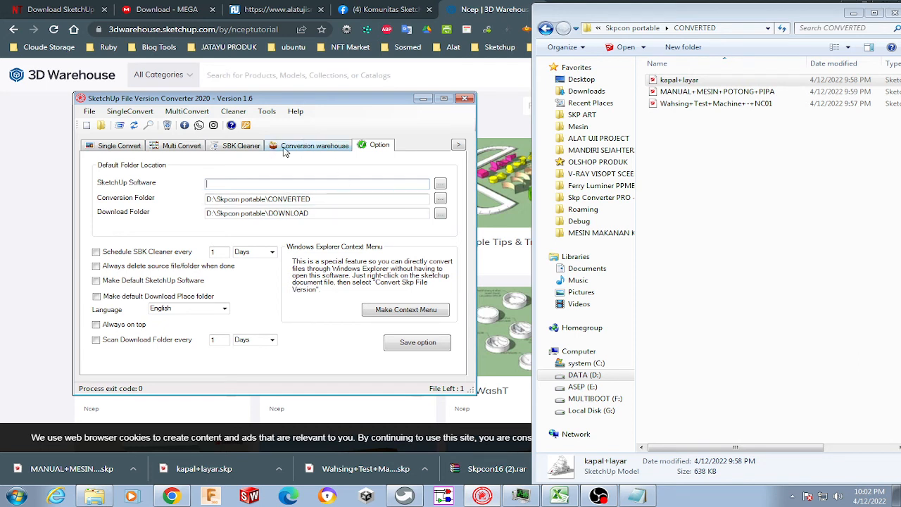
click(231, 147)
click(301, 149)
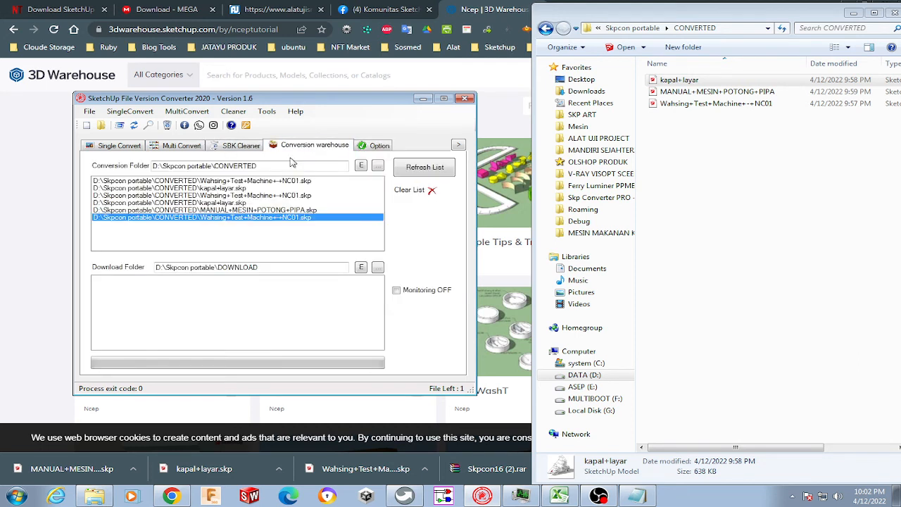
- Check the repeated Wahsing Test Machine entries in the Conversion warehouse list against the files in the CONVERTED folder
click(240, 195)
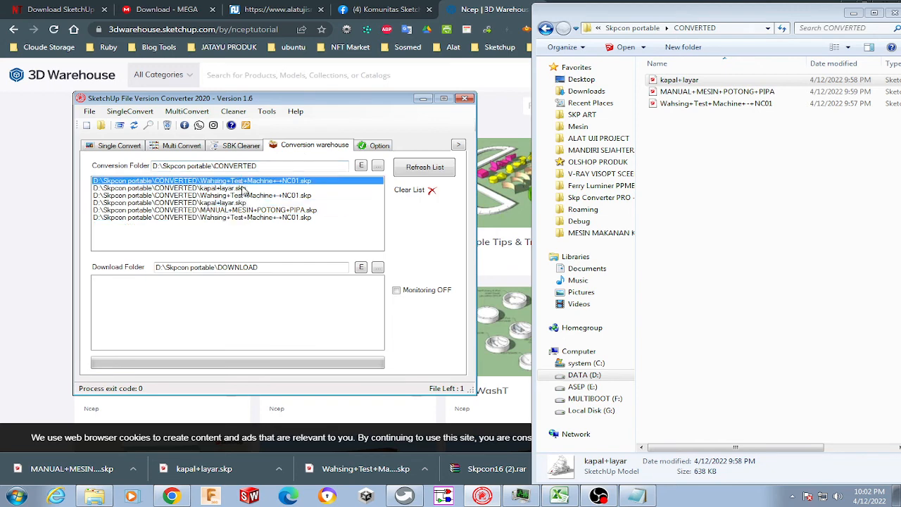
click(242, 217)
click(250, 196)
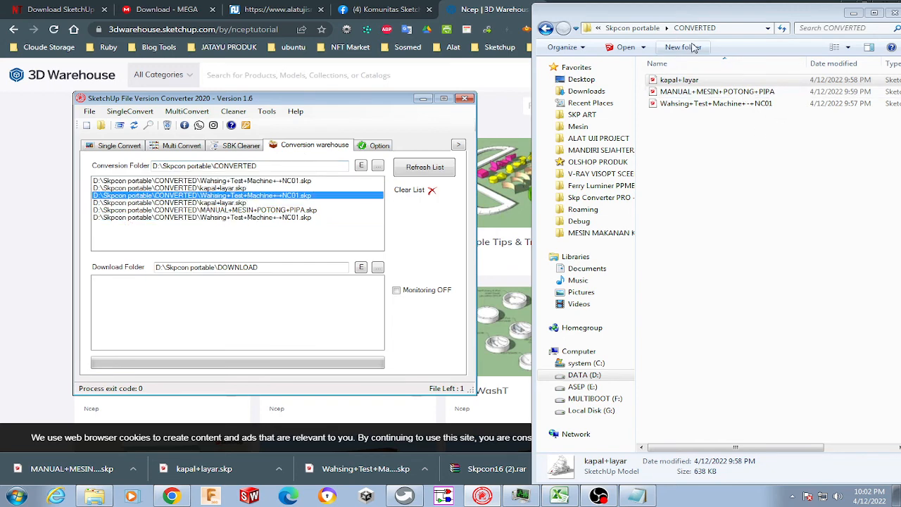
click(694, 30)
click(262, 227)
- Show the Option settings again and look over the converter's available commands, including the SingleConvert ones
click(379, 146)
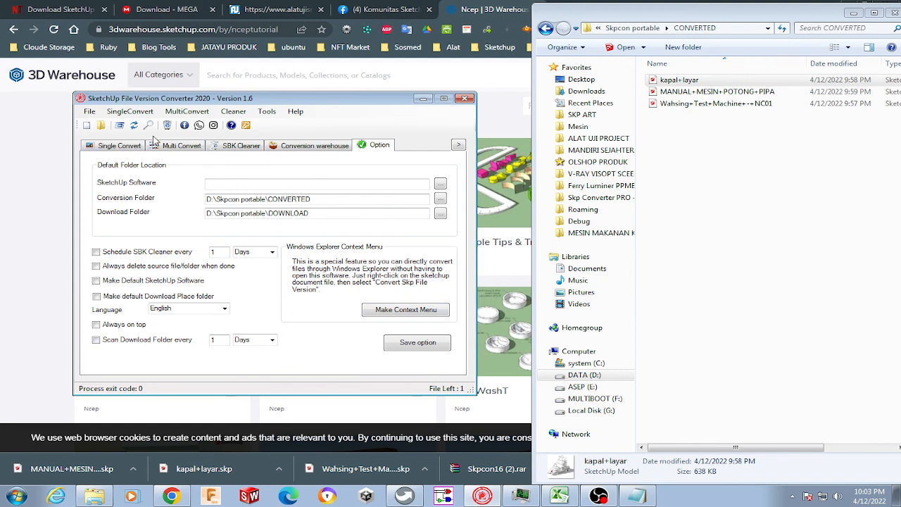
click(233, 112)
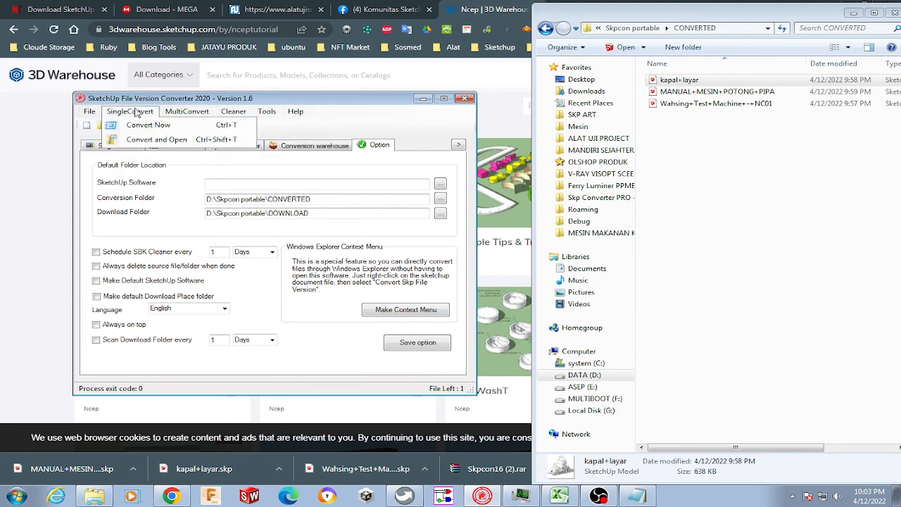
click(337, 107)
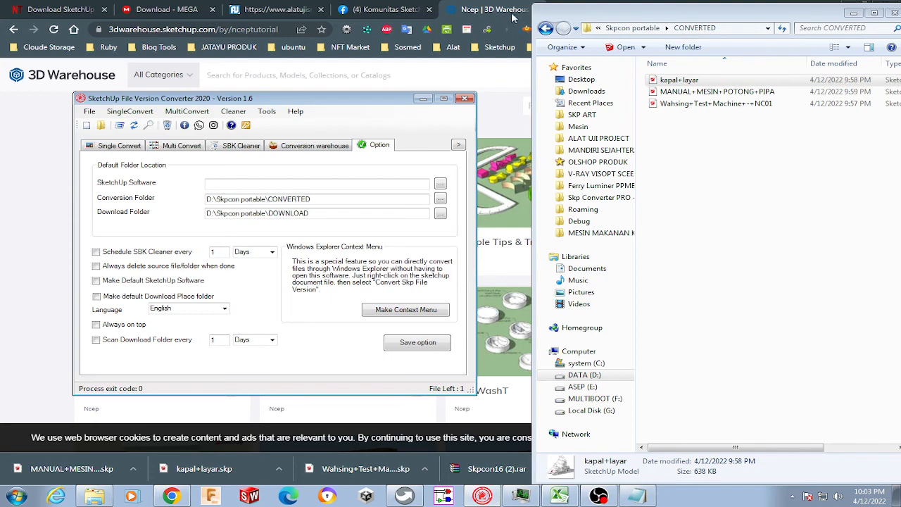
- Switch to Chrome and review the nceptutorial.com download page for SketchUp File Version Converter 2022 - Versi 1.6, including its Petunjuk and Aktivasi instructions
click(60, 9)
scroll(338, 278, up, 5)
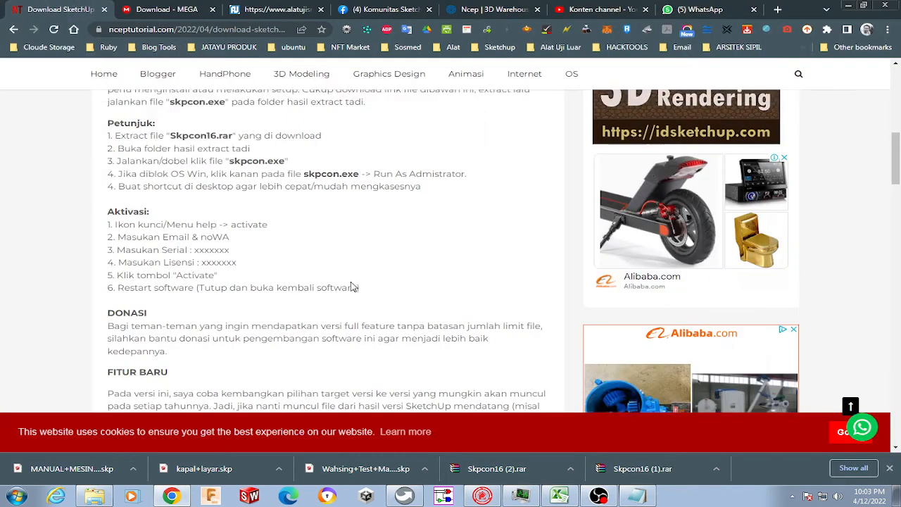
scroll(353, 289, up, 2)
scroll(353, 289, down, 3)
scroll(354, 286, up, 3)
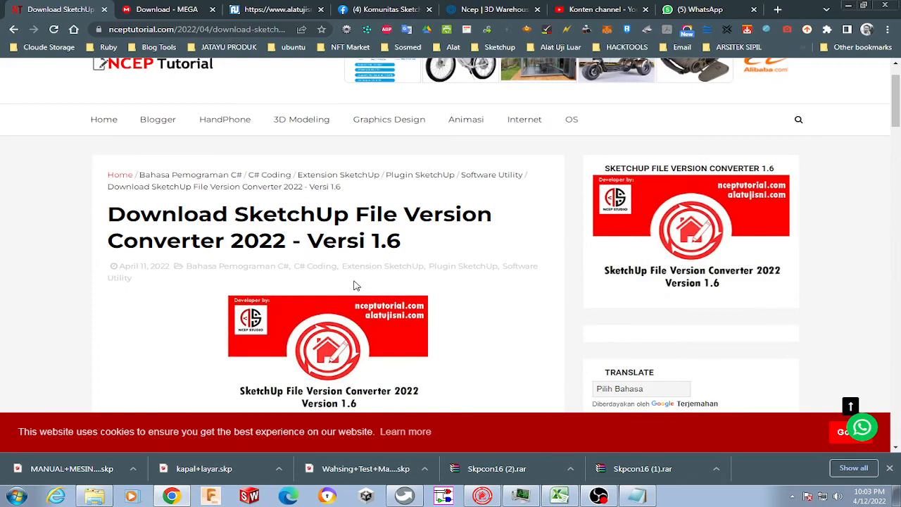
scroll(356, 285, down, 1)
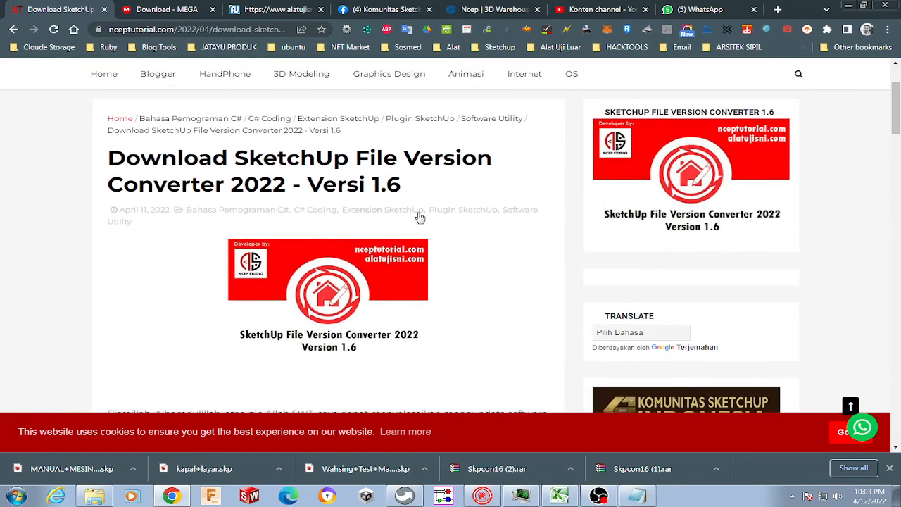
scroll(402, 195, down, 8)
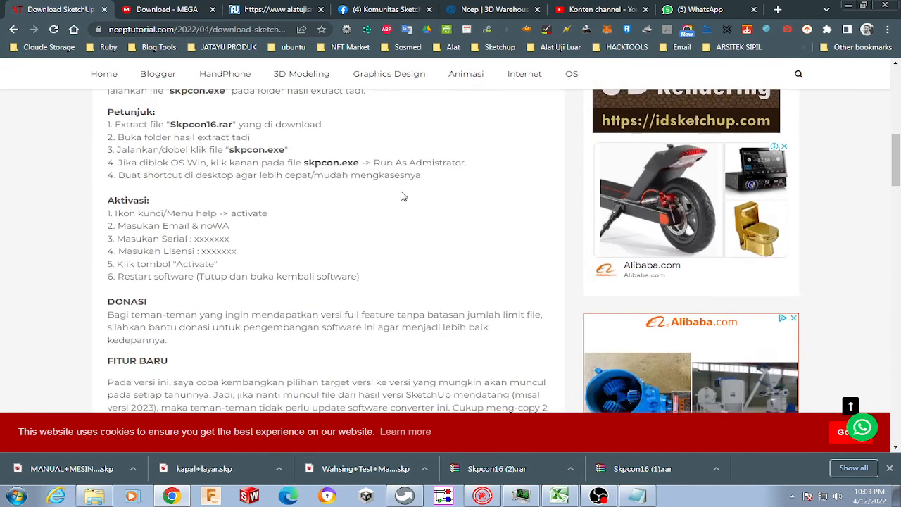
- Look over the GDrive, MediaFire and Mega download mirrors on the converter's page and return to the article's title
scroll(403, 196, down, 8)
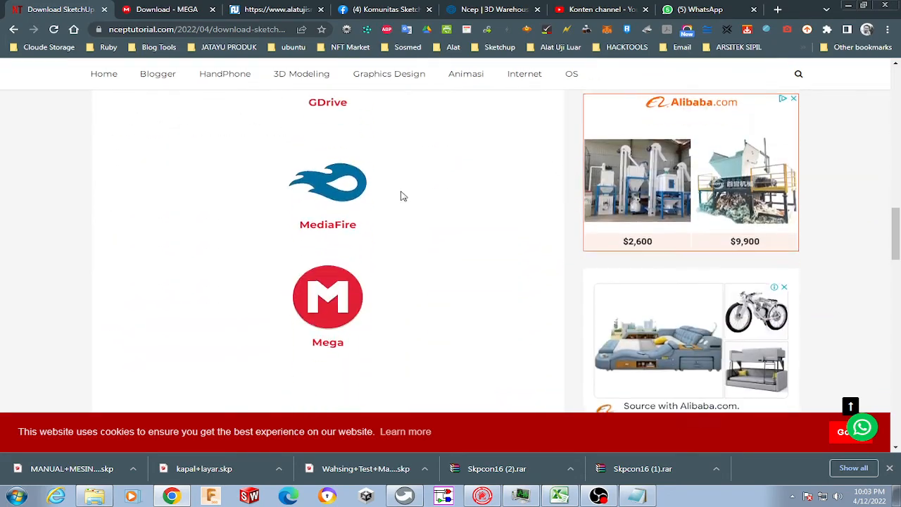
scroll(402, 196, down, 2)
scroll(402, 196, up, 10)
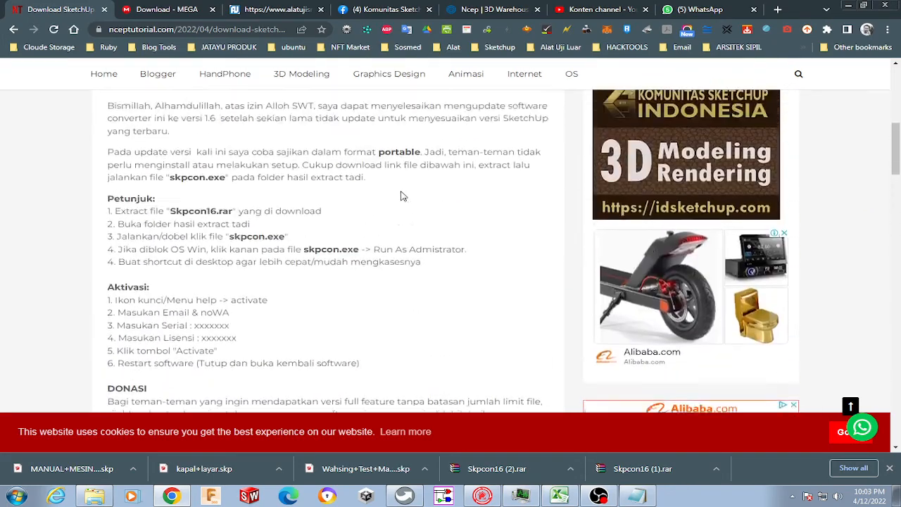
scroll(402, 196, up, 4)
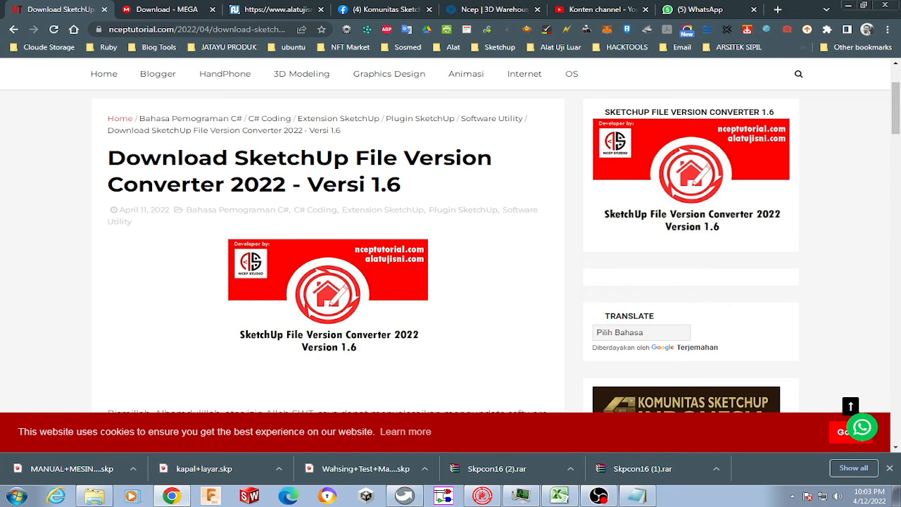
- Launch SharpDevelop, open the skpcon solution from the "Skp Converter PRO - 2020 Full Versi New GUI" folder, and preview the formDonasi form's design
key(super)
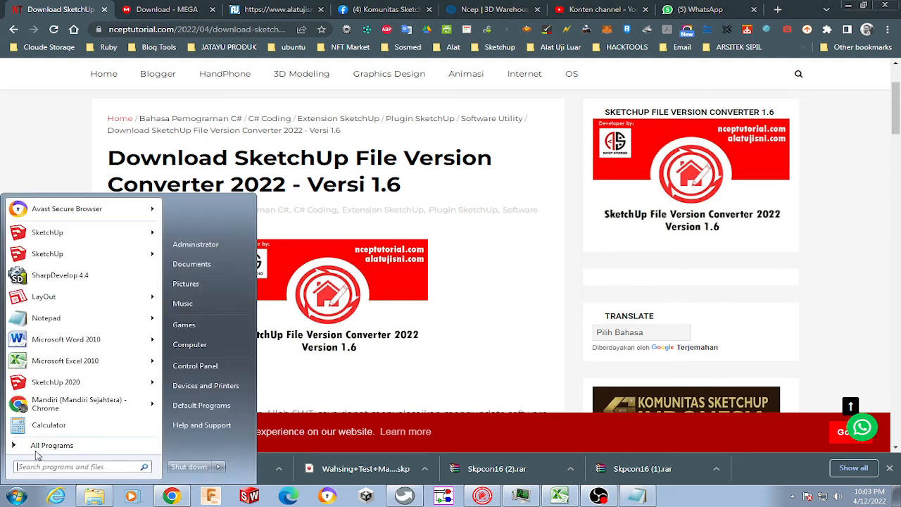
click(60, 275)
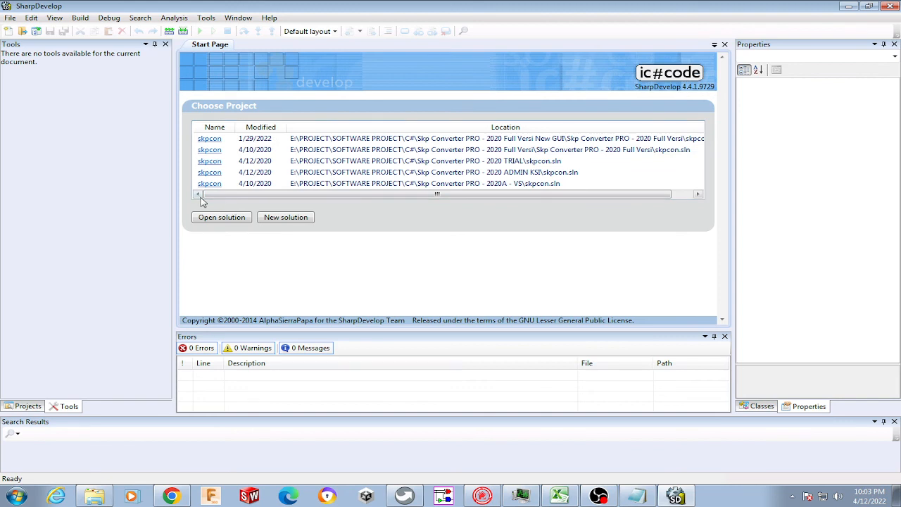
click(697, 195)
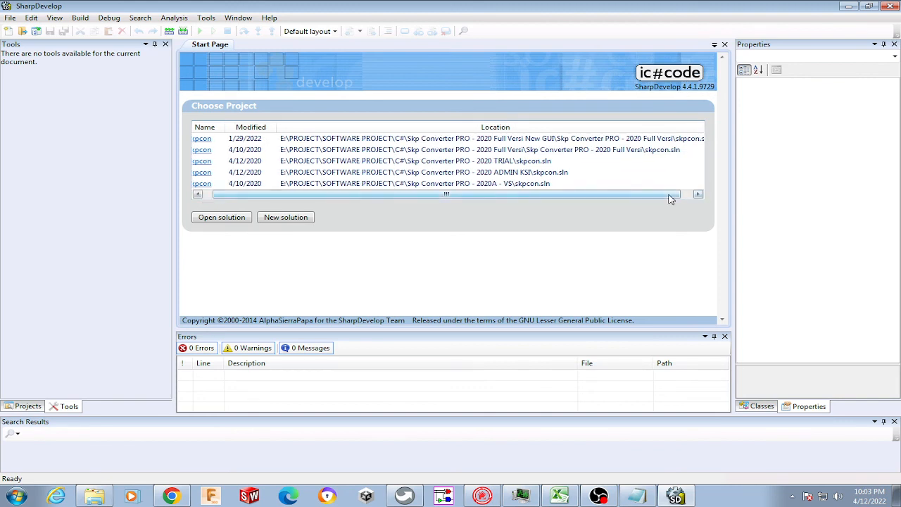
drag(670, 196, 436, 196)
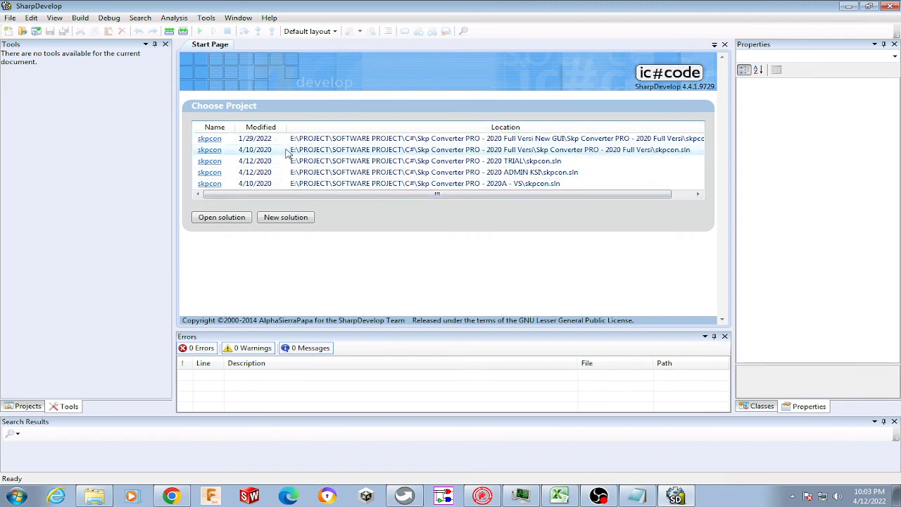
click(214, 139)
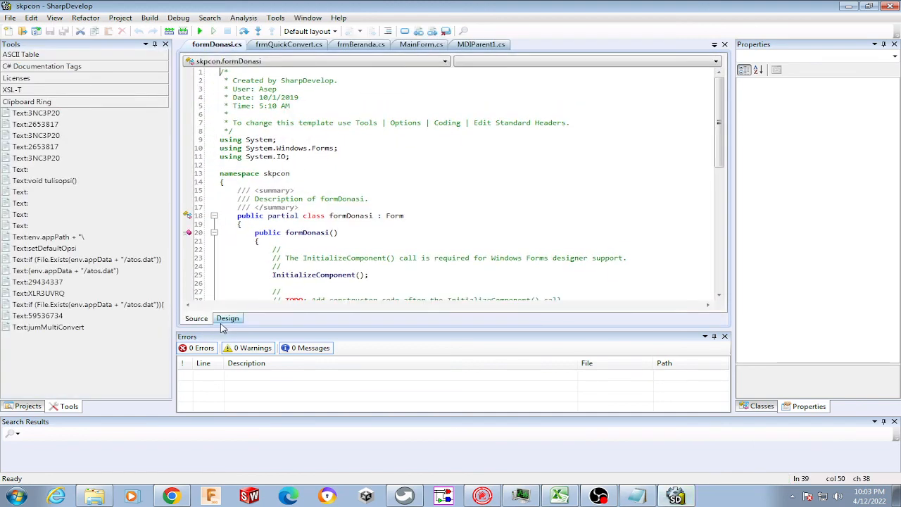
click(227, 321)
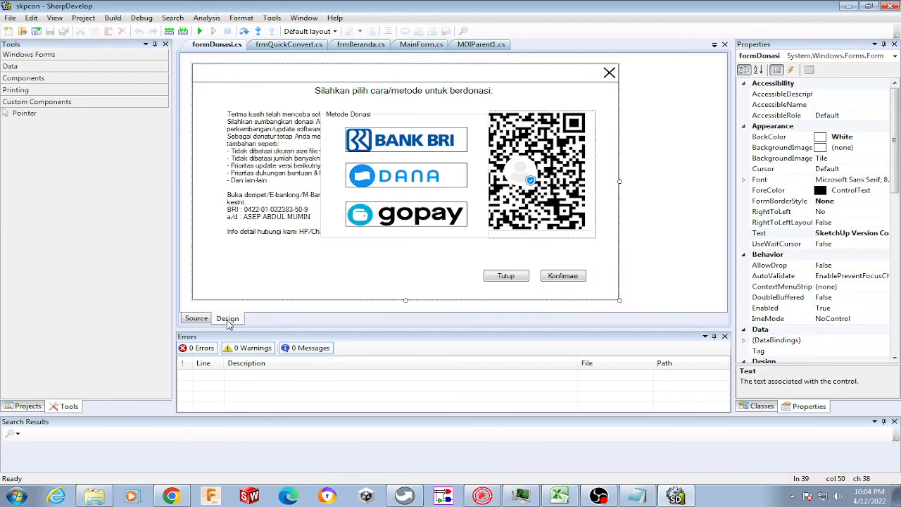
click(197, 320)
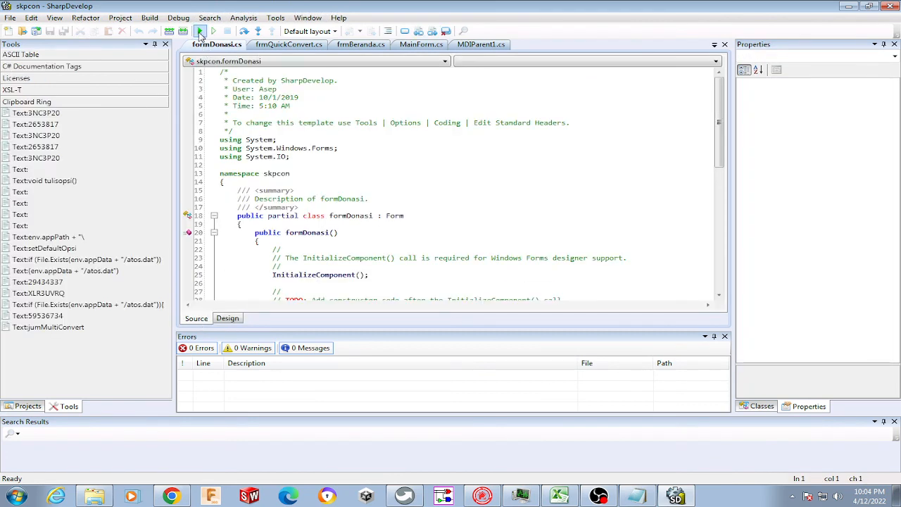
- Close the running converter, run the skpcon project from SharpDevelop, and bring the new-interface window into clear view on the desktop
click(200, 32)
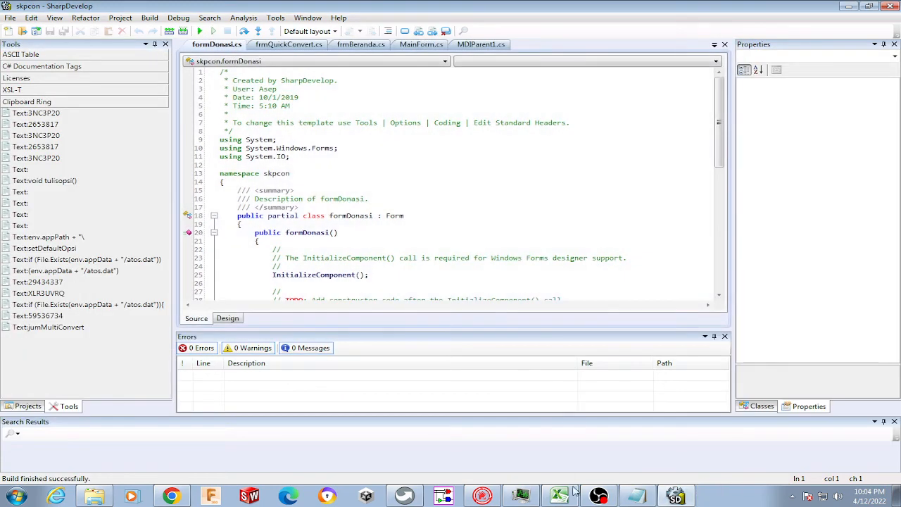
click(483, 496)
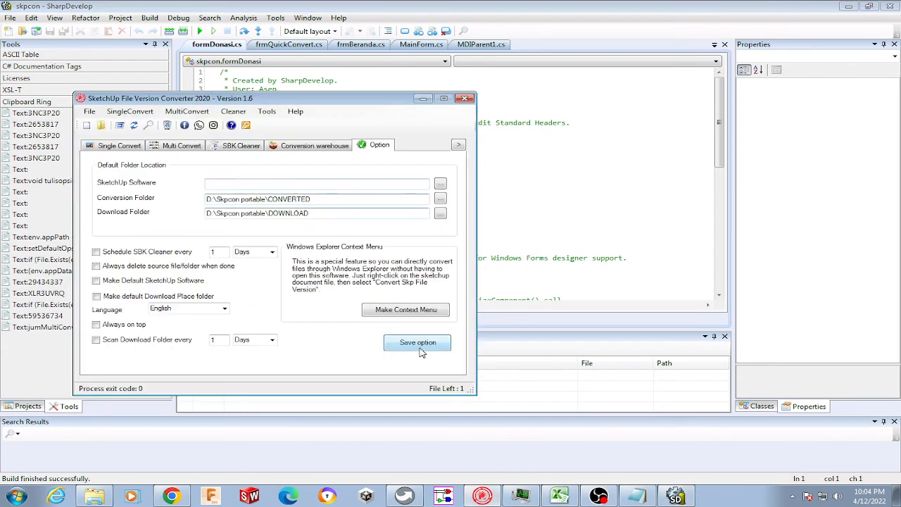
click(464, 98)
click(200, 32)
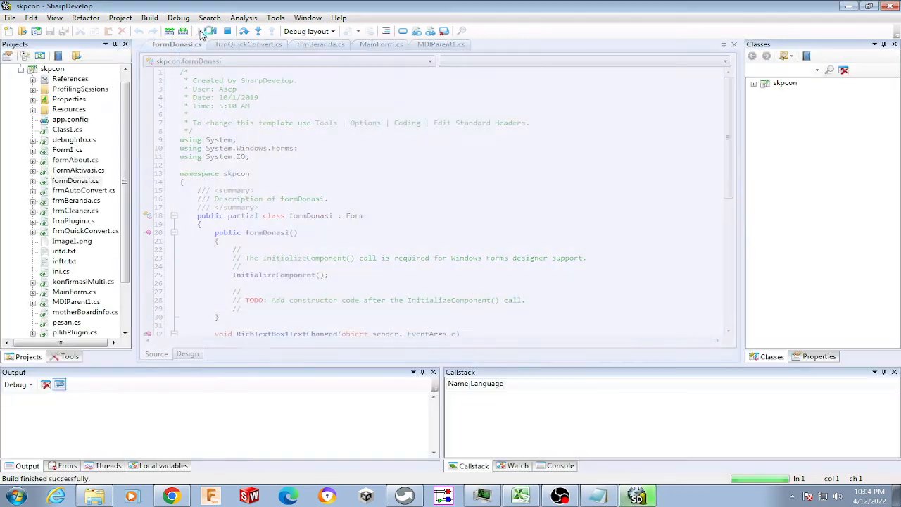
click(847, 7)
click(847, 7)
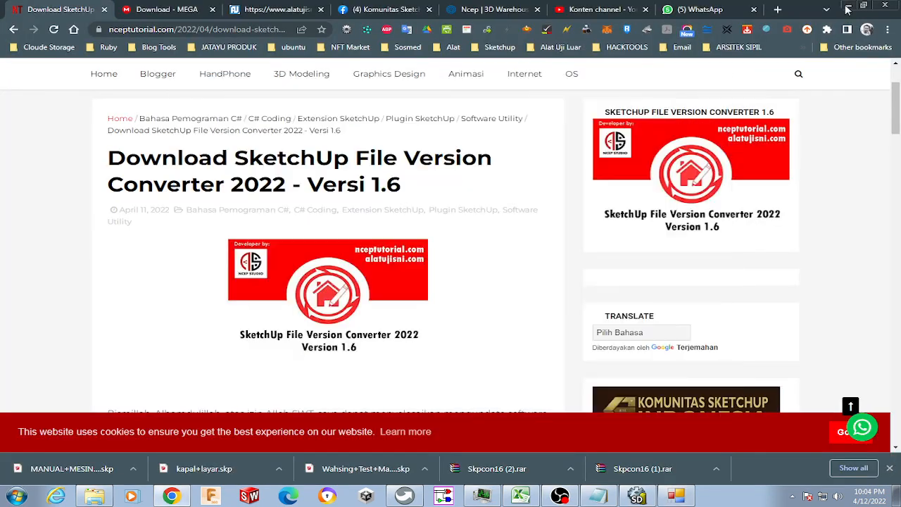
click(847, 7)
drag(500, 87, 363, 77)
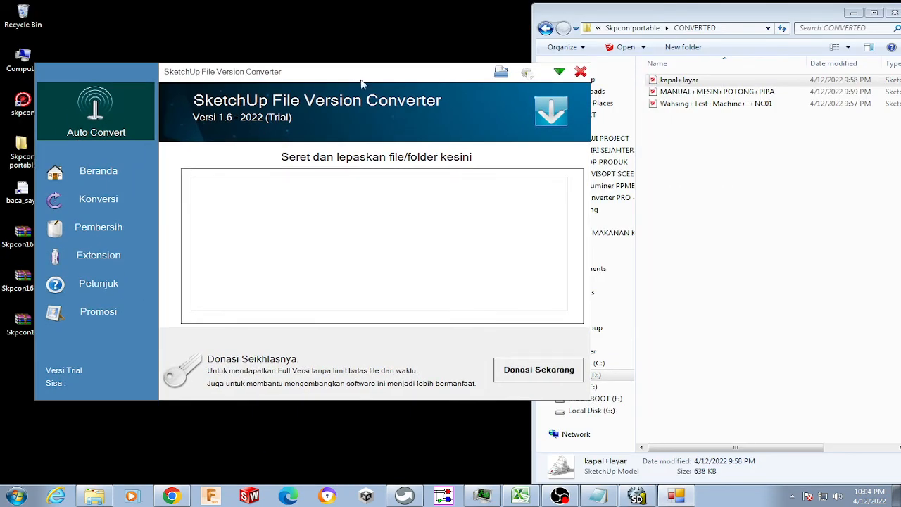
- Browse the new interface's Konversi, Pembersih and Extension pages and return to Beranda
click(97, 205)
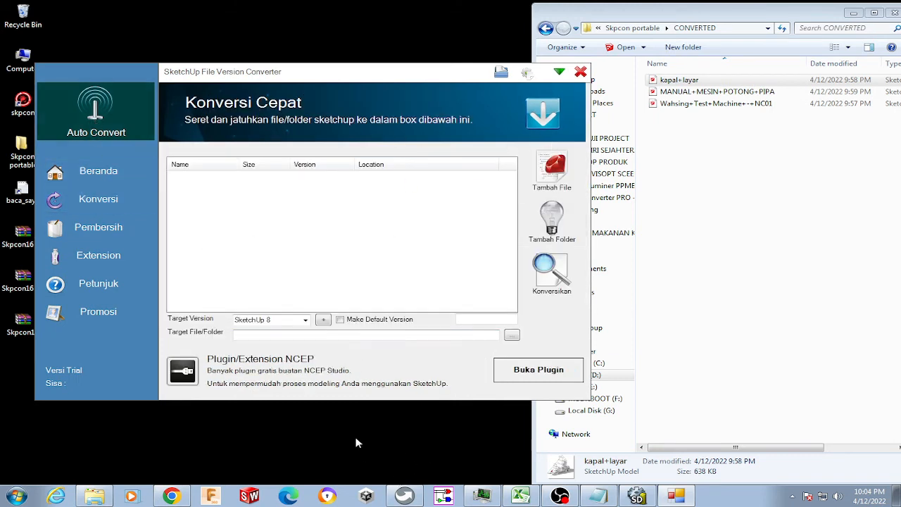
drag(320, 74, 349, 69)
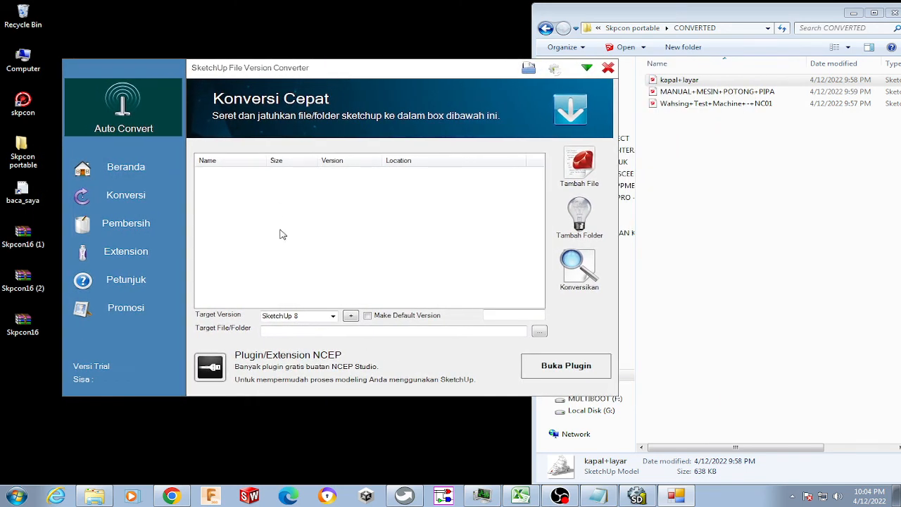
click(126, 226)
click(127, 258)
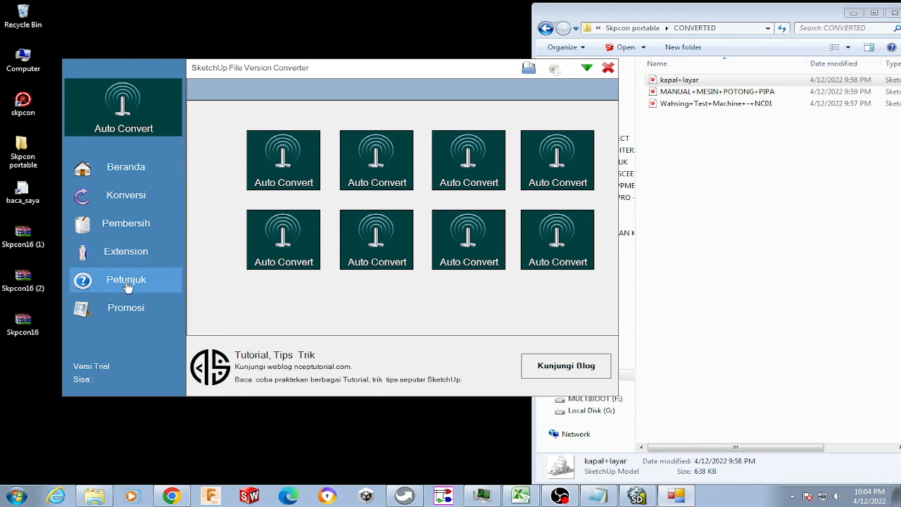
click(123, 174)
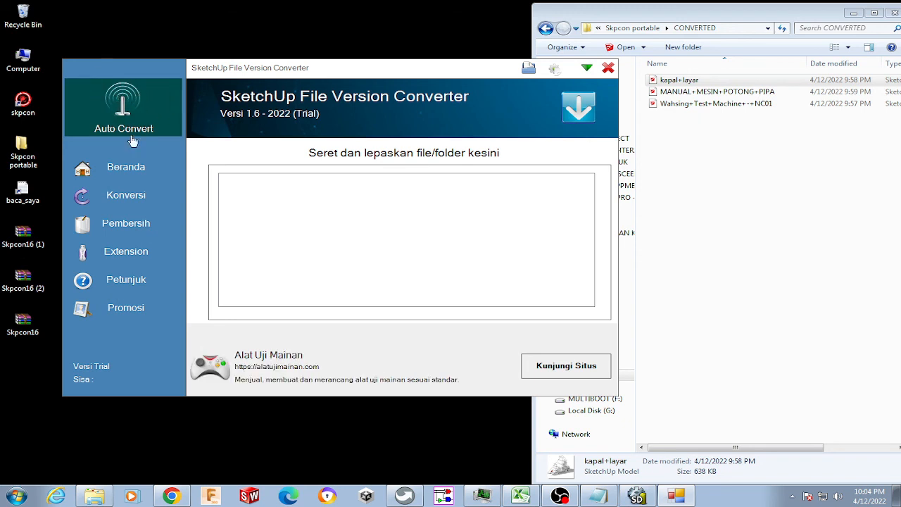
- Examine the Konversi page's file and conversion options, go through the other pages once more, and close the trial converter
click(125, 200)
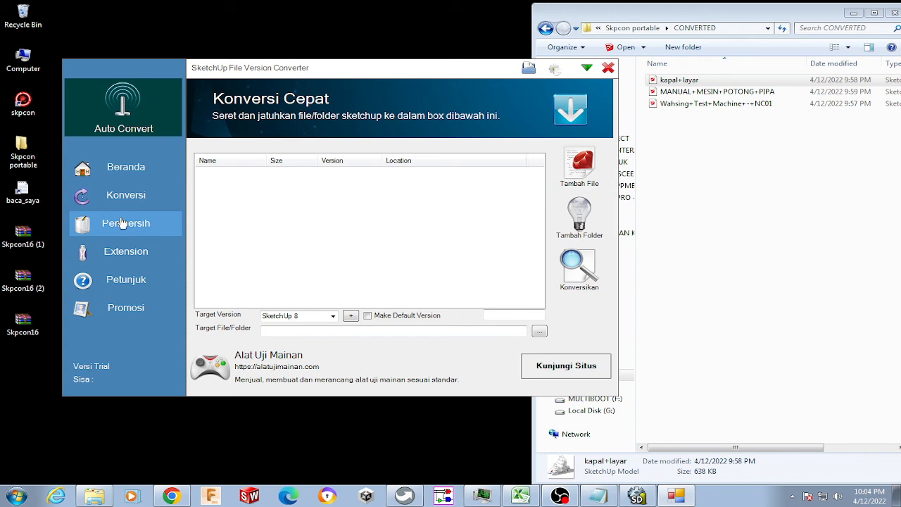
click(586, 171)
click(516, 317)
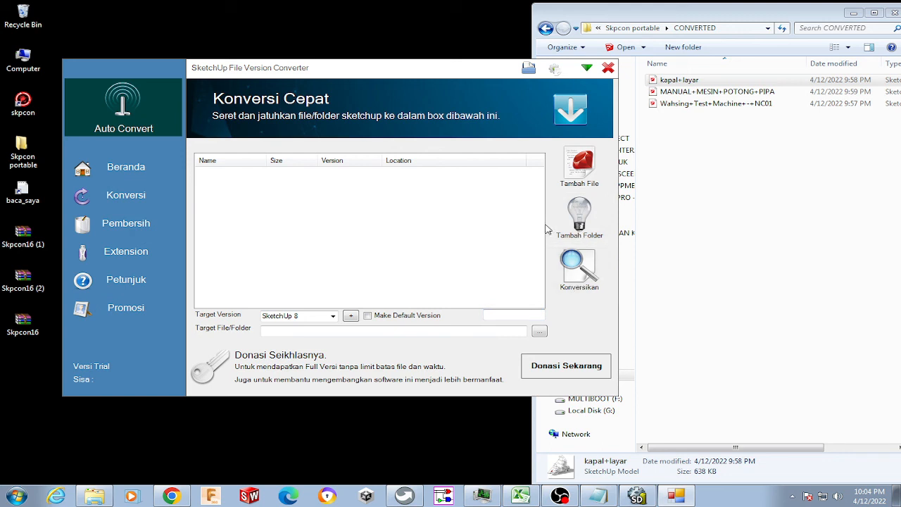
click(100, 170)
click(118, 203)
click(123, 227)
click(127, 261)
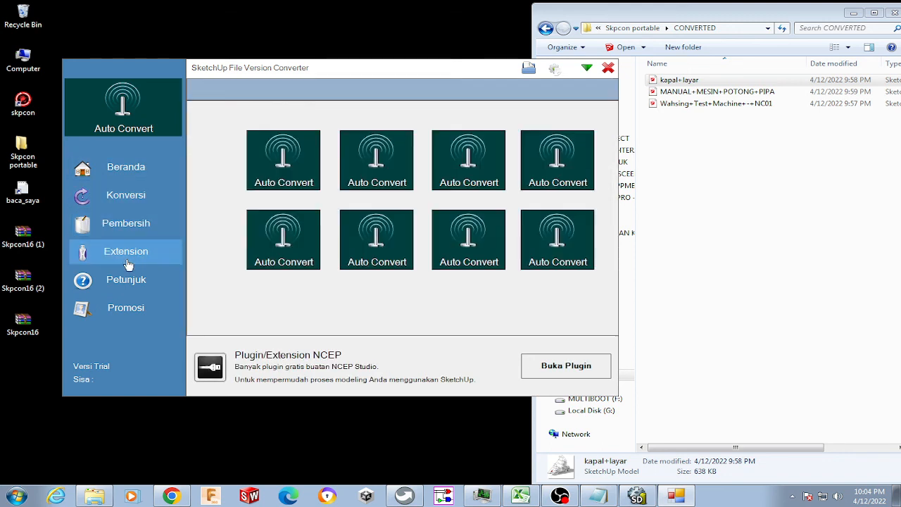
click(126, 169)
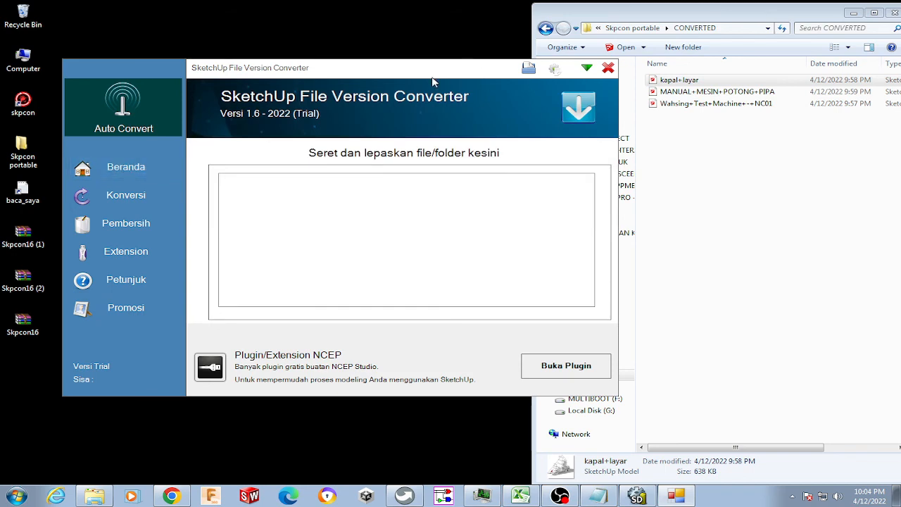
drag(433, 83, 441, 94)
click(615, 78)
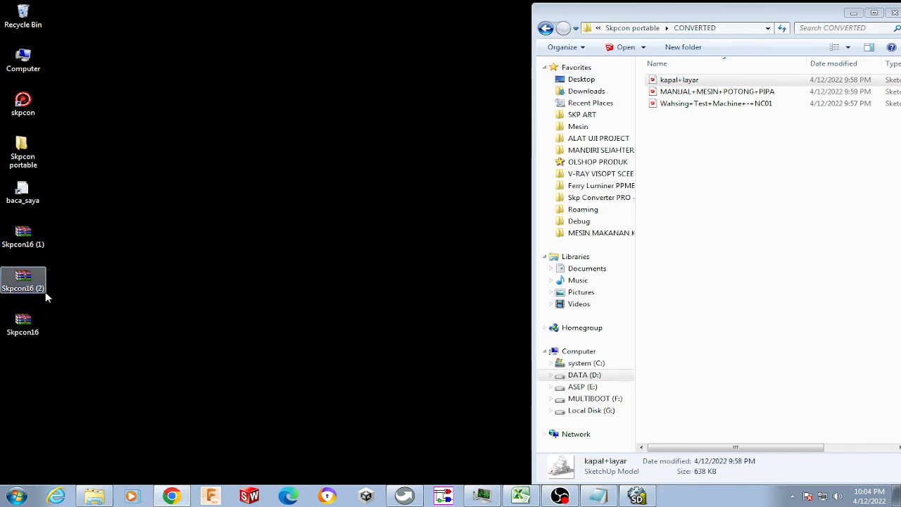
- Launch the skpcon converter from the desktop and go through its conversion, cleaner, warehouse and option pages, ending on Single Convert
double_click(23, 102)
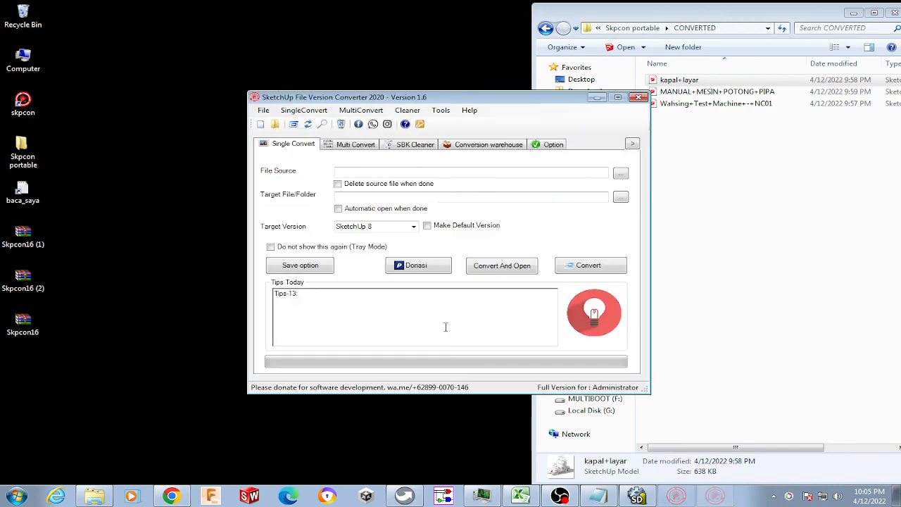
drag(442, 106, 291, 116)
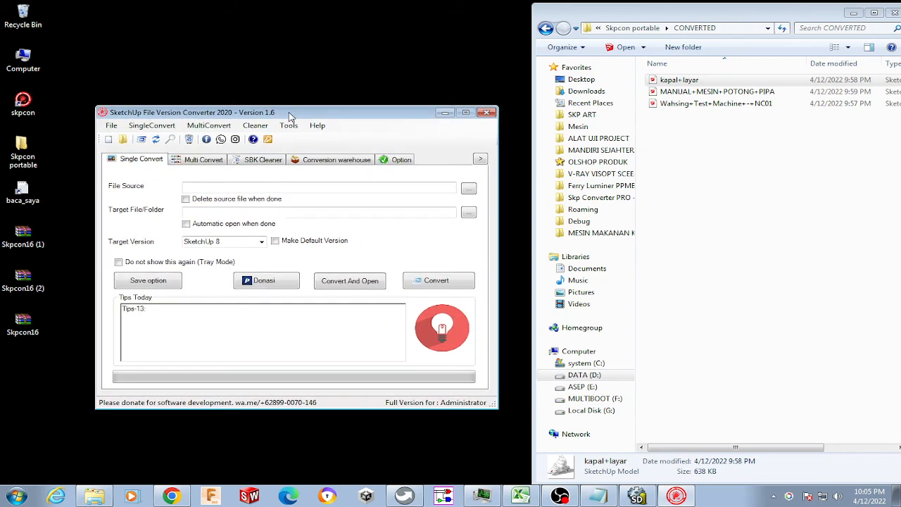
click(197, 160)
click(255, 161)
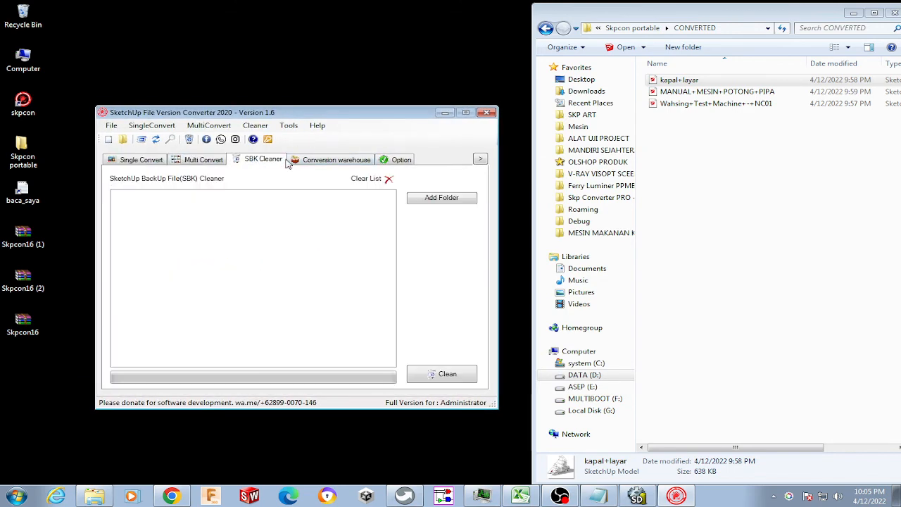
click(323, 159)
click(390, 162)
click(197, 161)
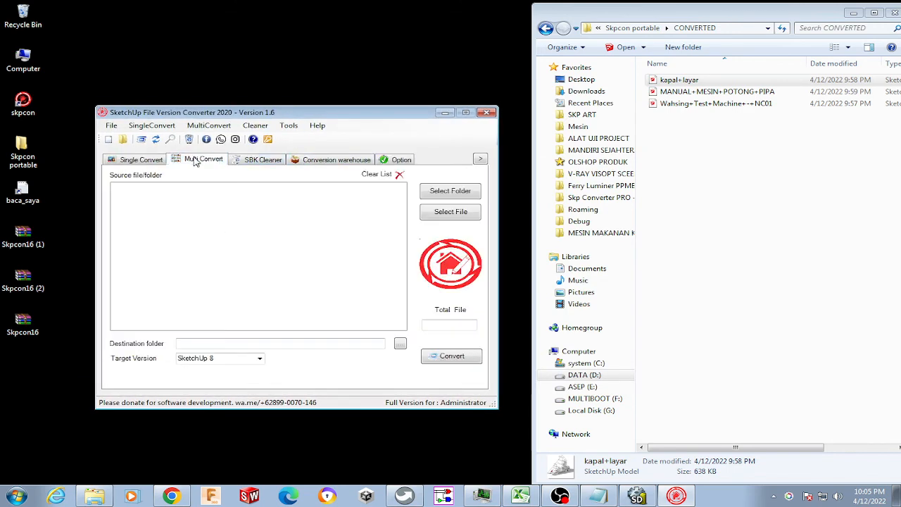
click(137, 162)
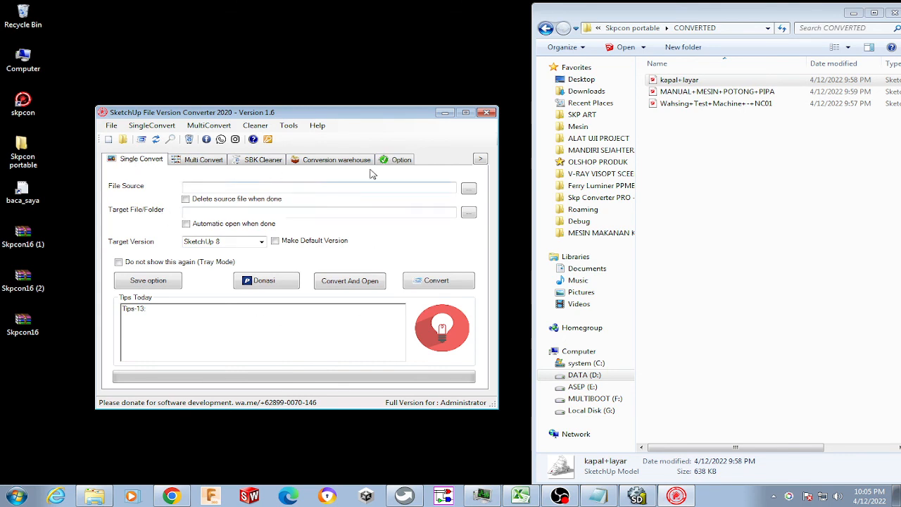
- Show the Option settings and look over the converter's Help and SingleConvert commands
click(396, 159)
click(321, 126)
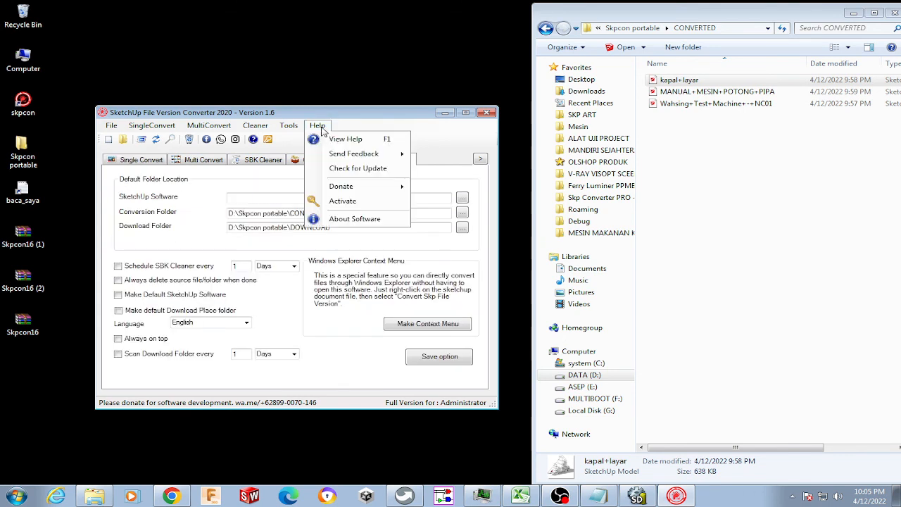
mouse_move(161, 132)
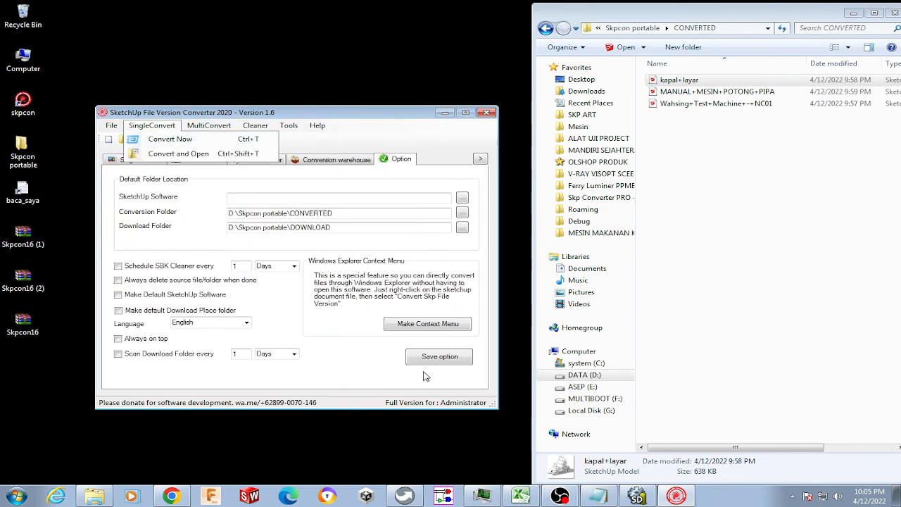
click(339, 368)
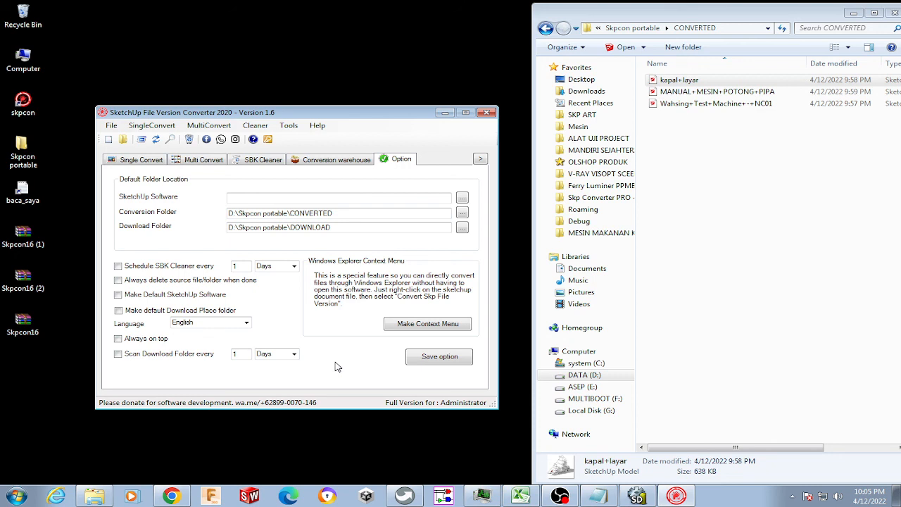
- Tour the converter's feature pages again, from Single Convert through Multi Convert and SBK Cleaner to the Conversion warehouse
click(325, 159)
click(397, 160)
click(262, 162)
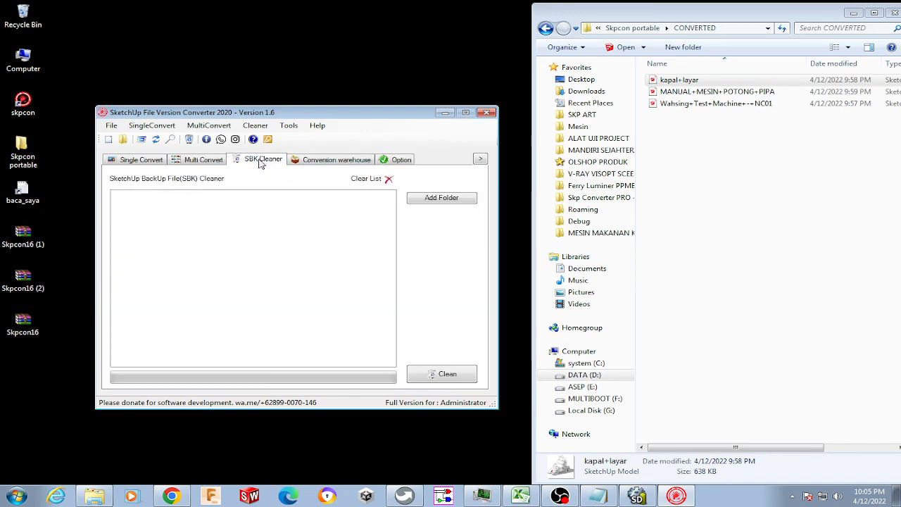
click(201, 161)
click(128, 163)
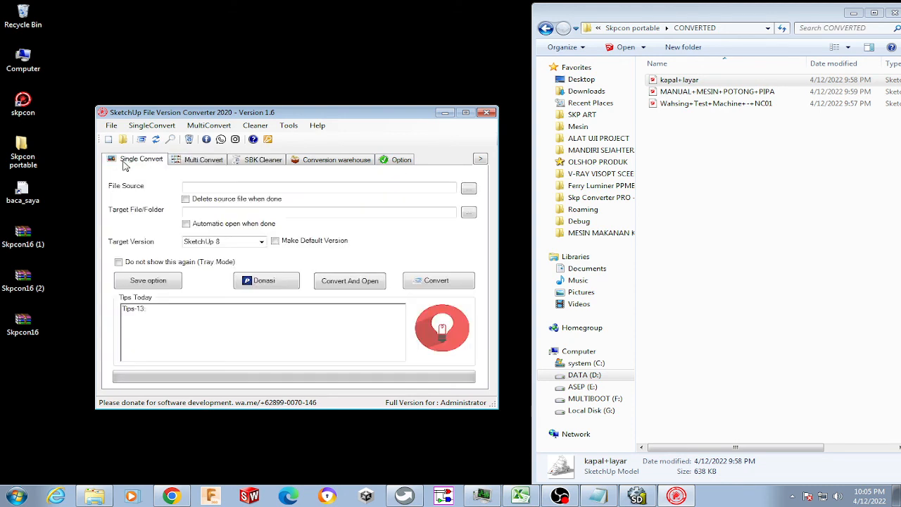
click(204, 162)
click(248, 162)
click(338, 163)
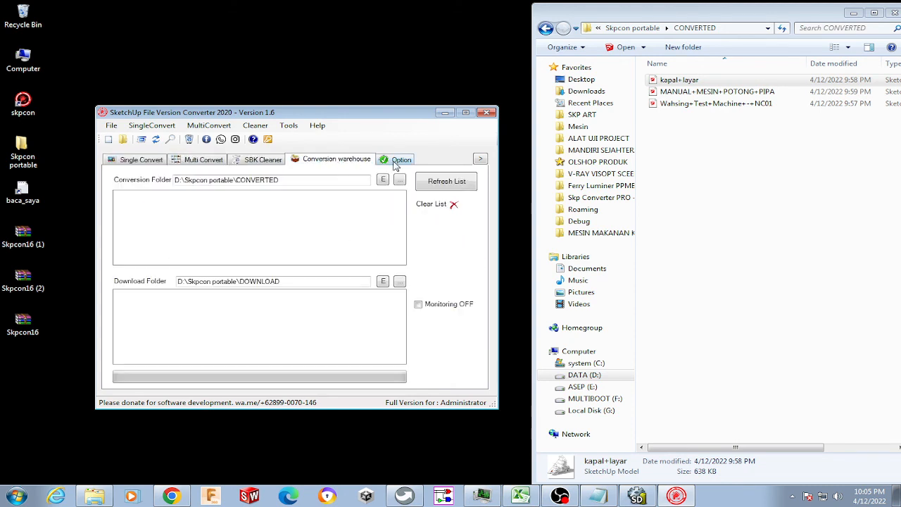
- Switch to Chrome and show the comment box beneath the SketchUp File Version Converter 2022 download article
click(176, 496)
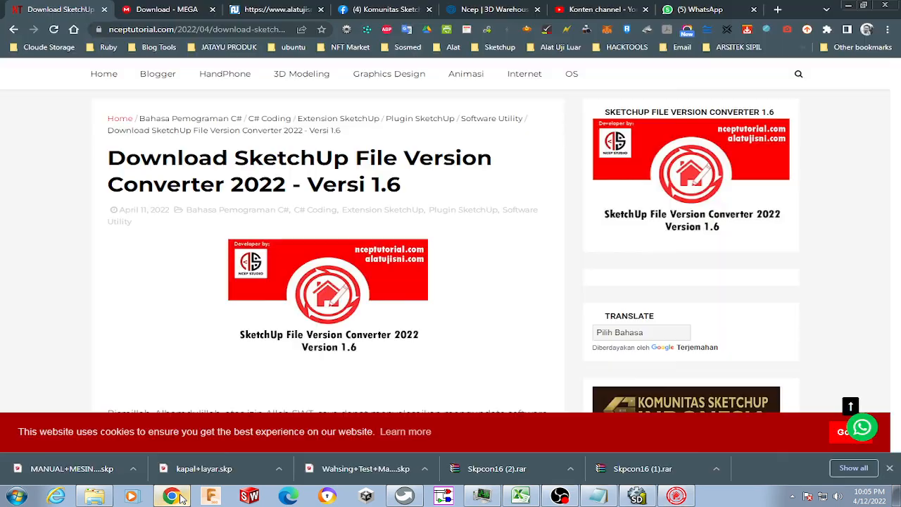
scroll(278, 202, down, 20)
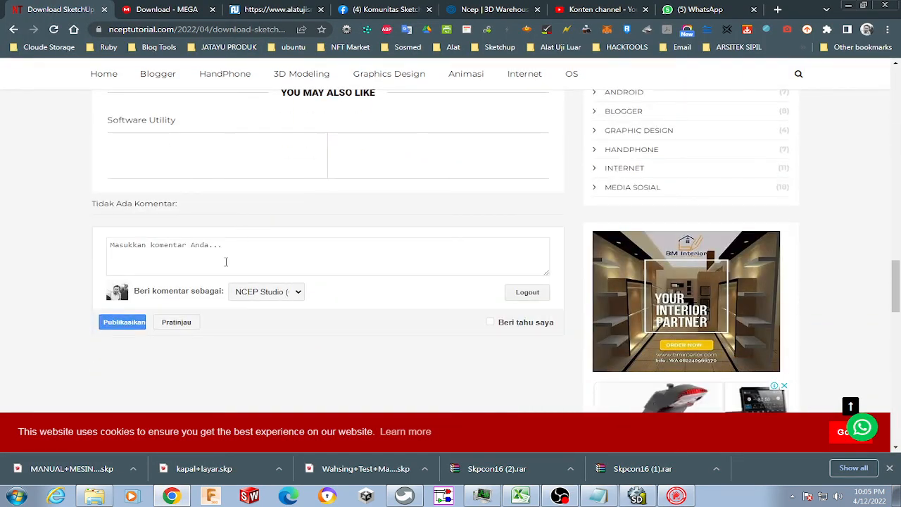
click(226, 244)
scroll(392, 258, up, 3)
scroll(392, 257, down, 4)
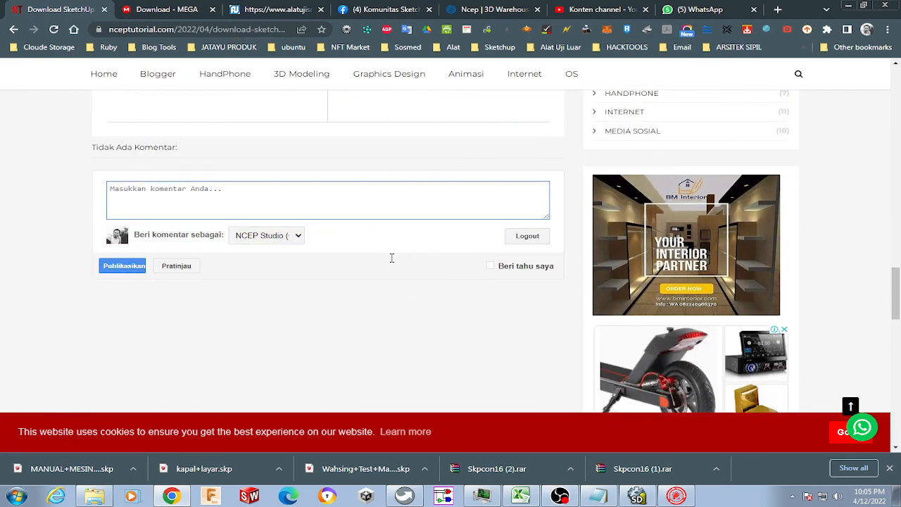
- Look back over the article's activation and extraction instructions, up to its title and banner image
scroll(392, 258, up, 15)
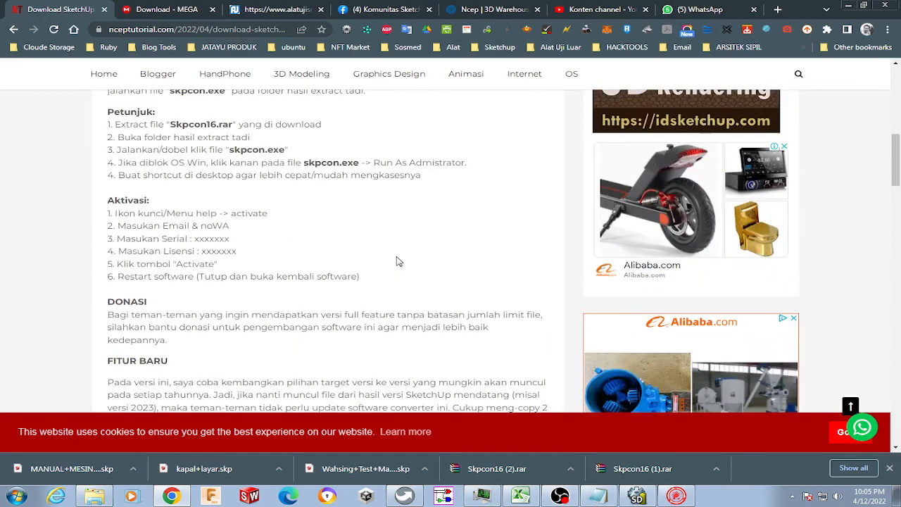
scroll(396, 262, down, 3)
scroll(261, 242, up, 4)
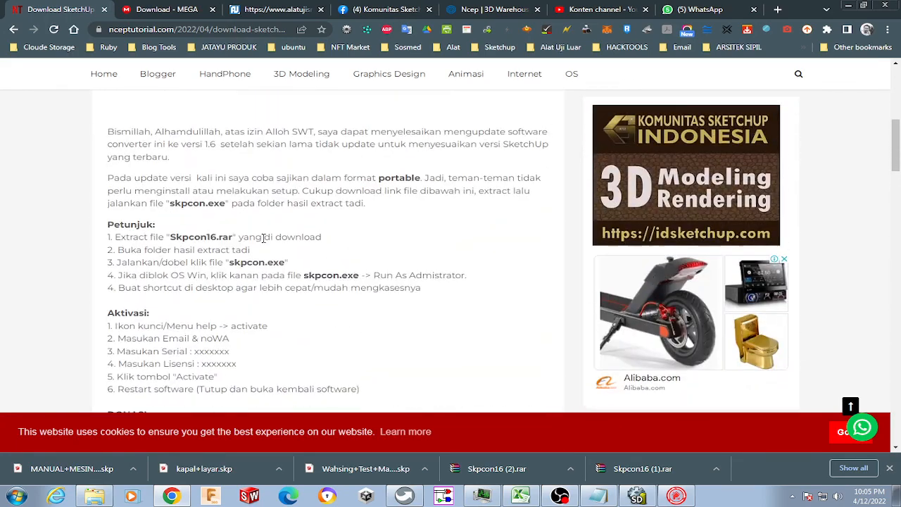
scroll(263, 238, up, 8)
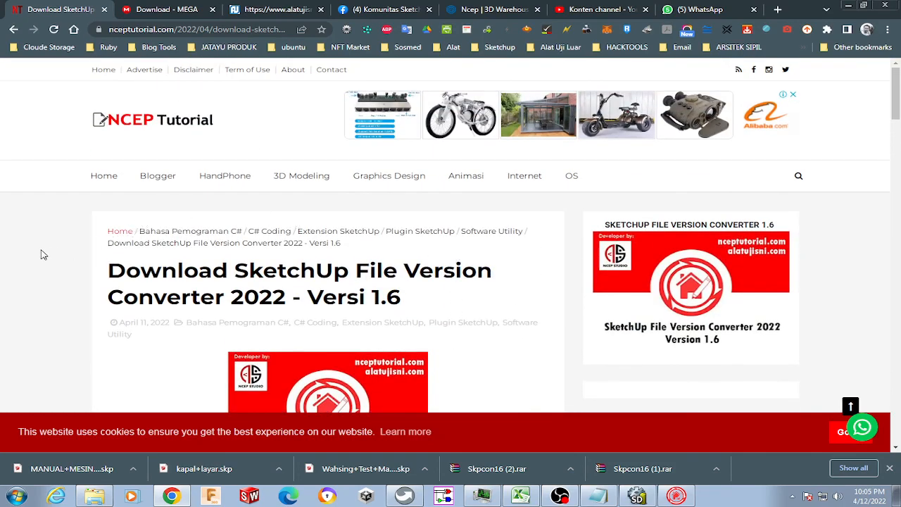
scroll(454, 282, down, 2)
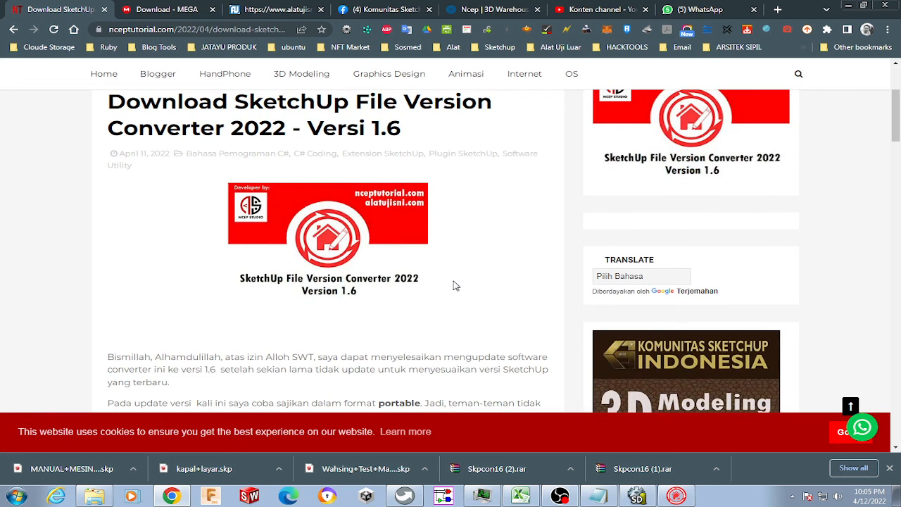